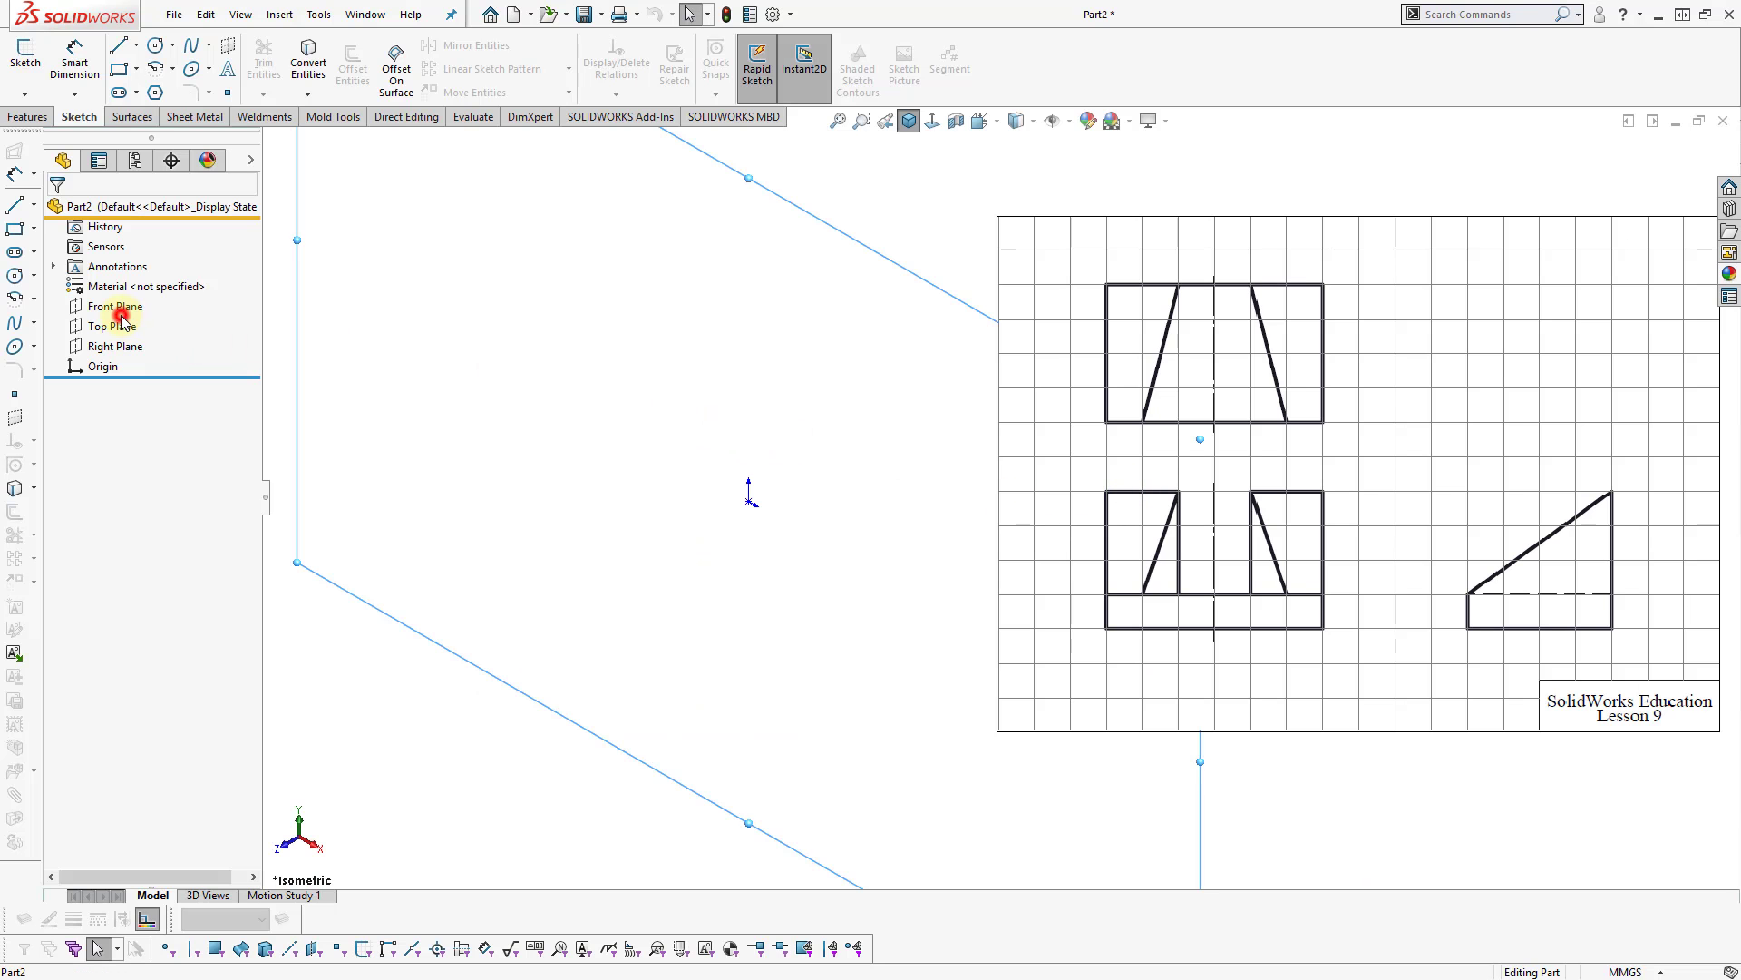
Start a new sketch on the Right Plane.
click(118, 308)
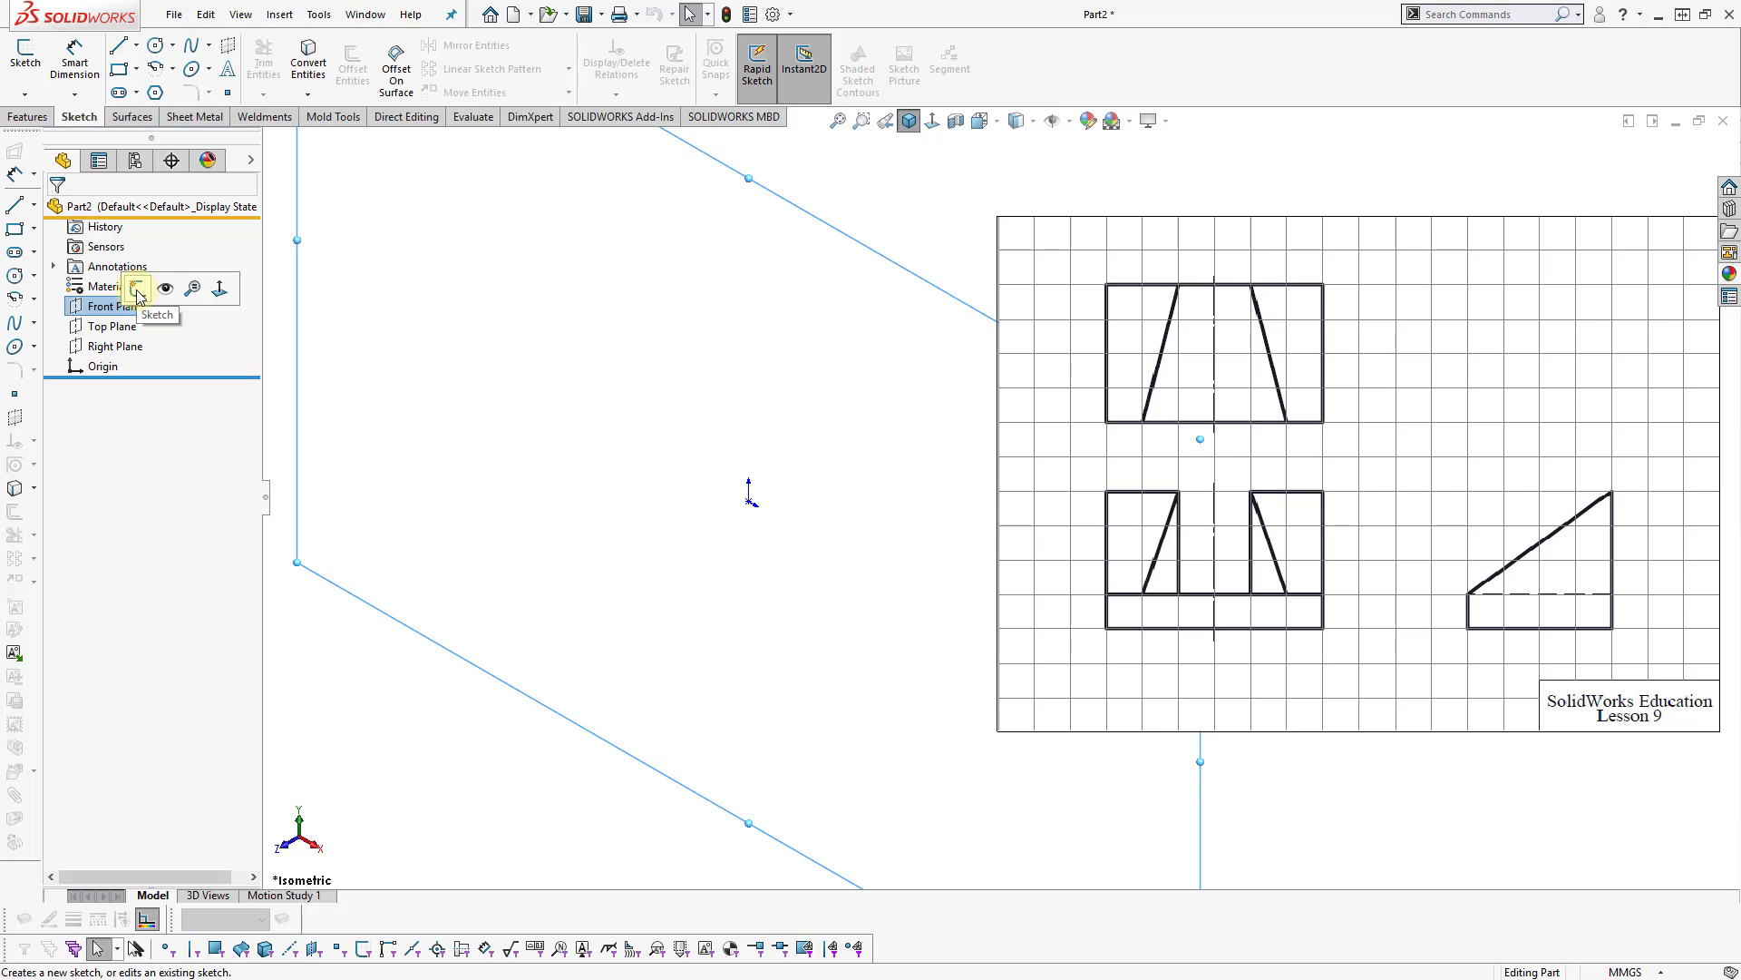
click(109, 346)
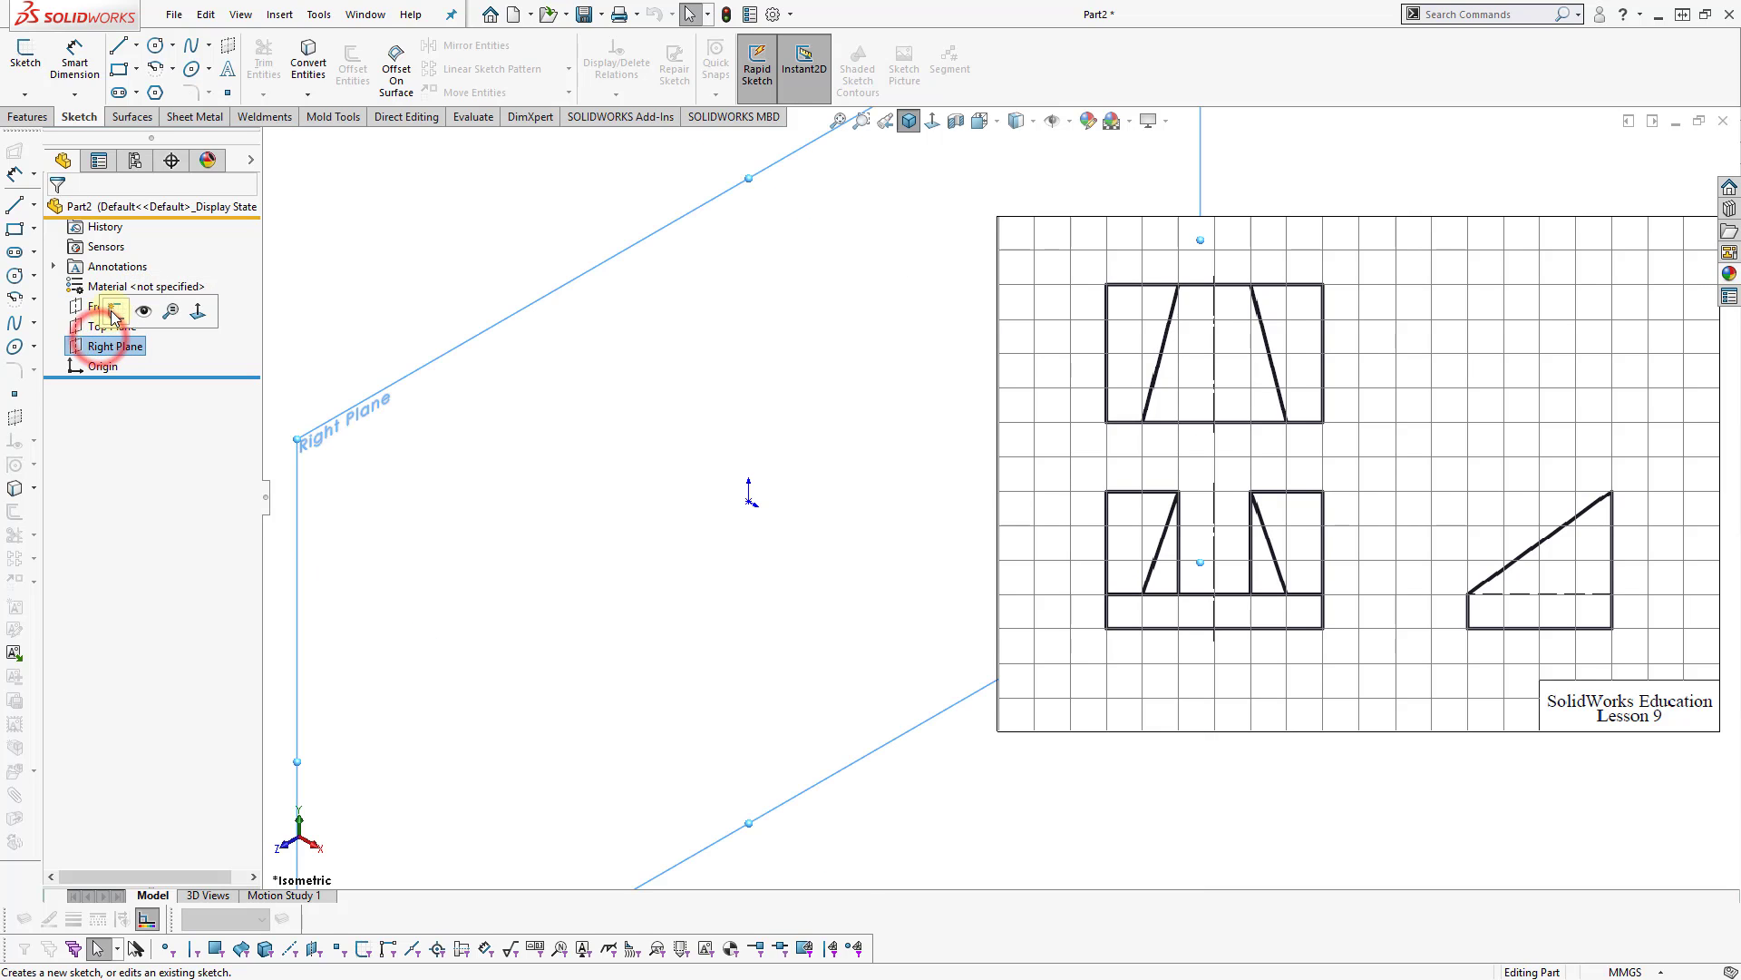
click(220, 325)
scroll(1157, 571, up, 5)
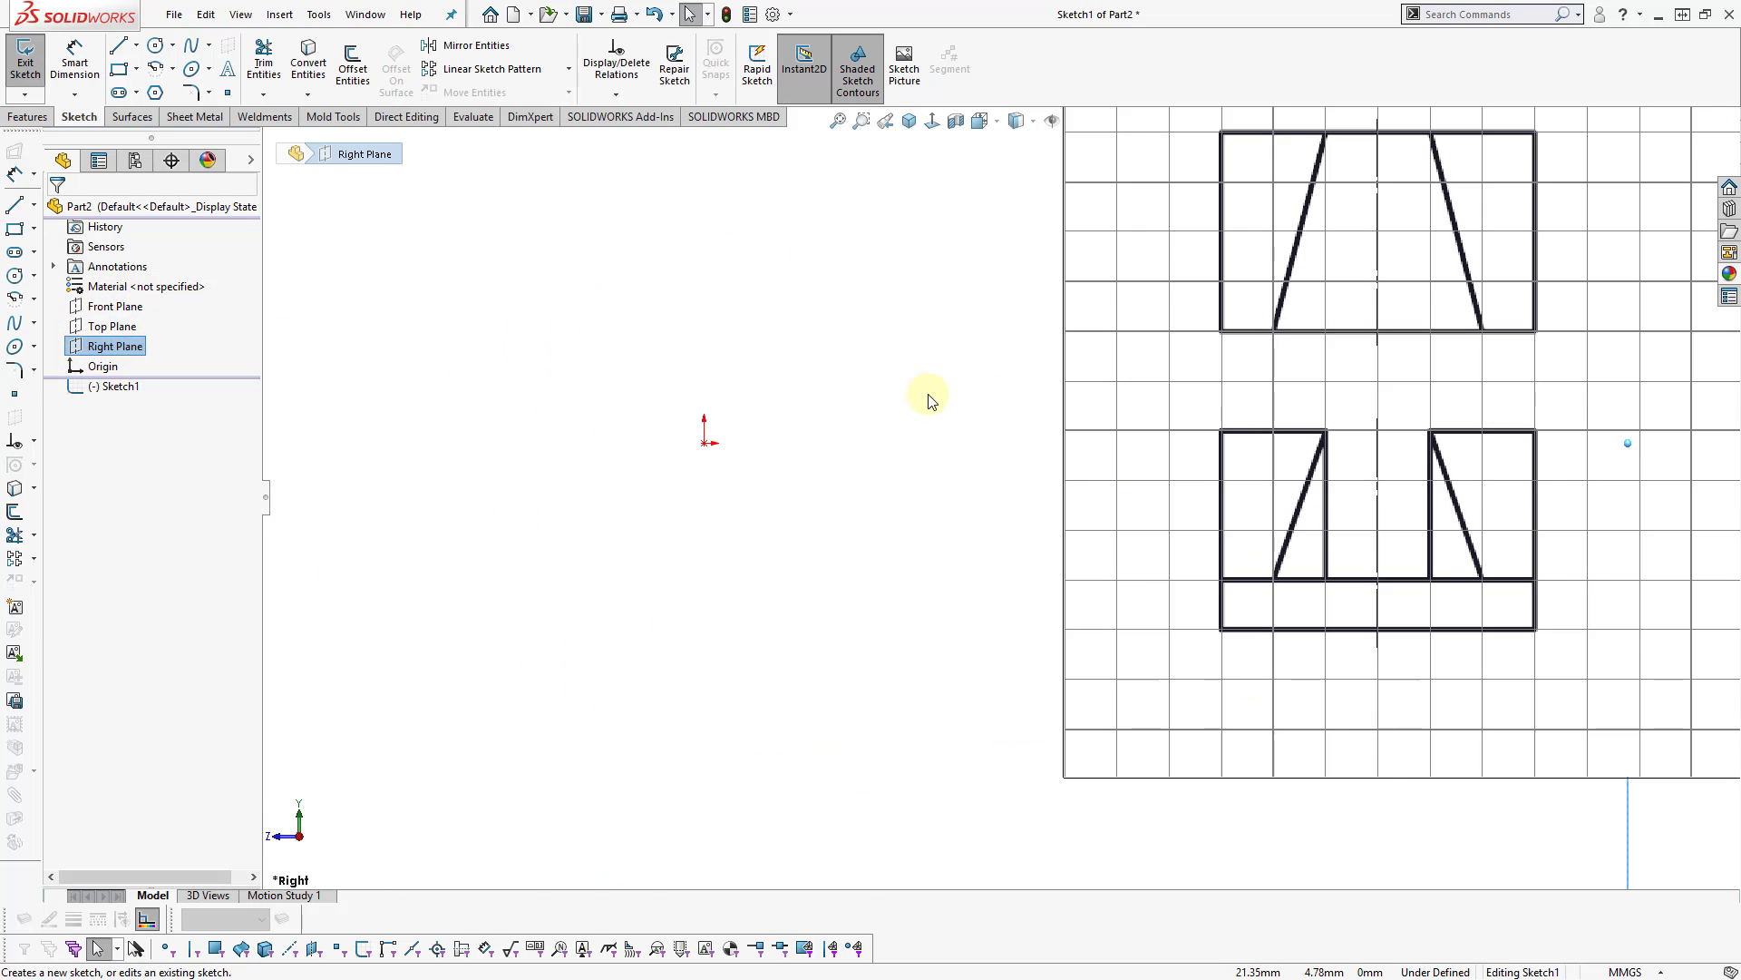
Sketch a four-sided profile from the origin with a sloping top, about 47 mm wide, 8 mm high at one end and 38 mm at the origin.
right_drag(932, 396, 987, 408)
scroll(985, 473, down, 3)
scroll(1031, 467, up, 3)
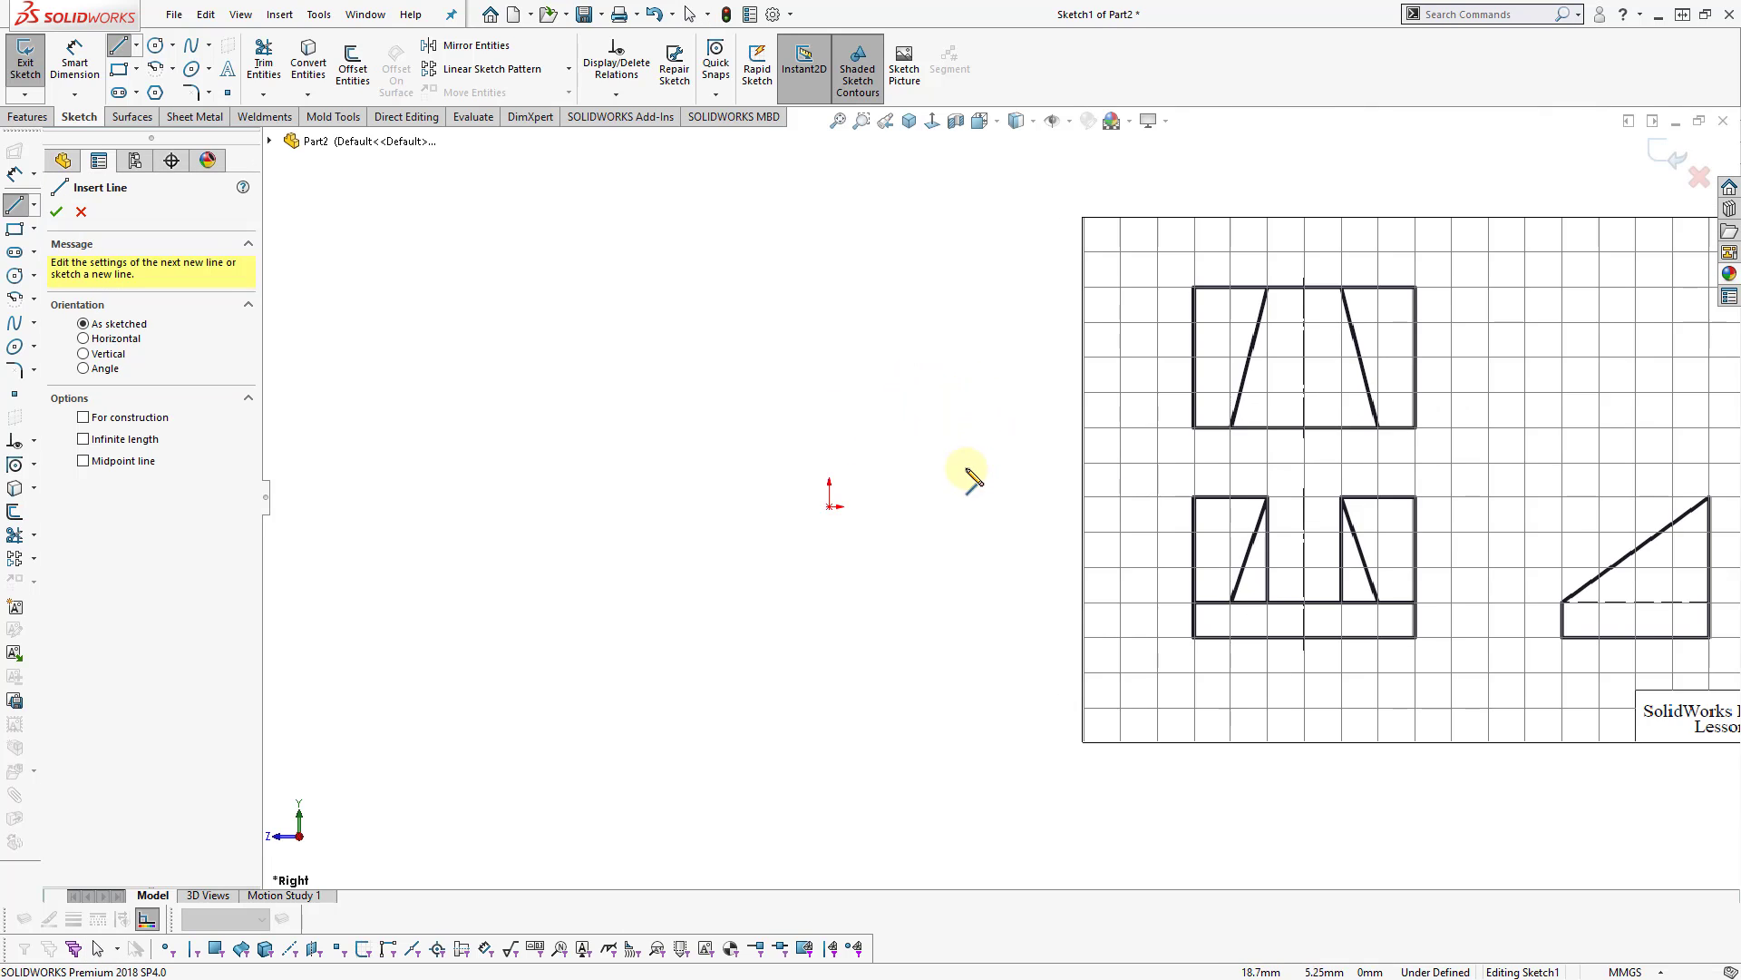
scroll(969, 479, down, 1)
scroll(1008, 494, up, 1)
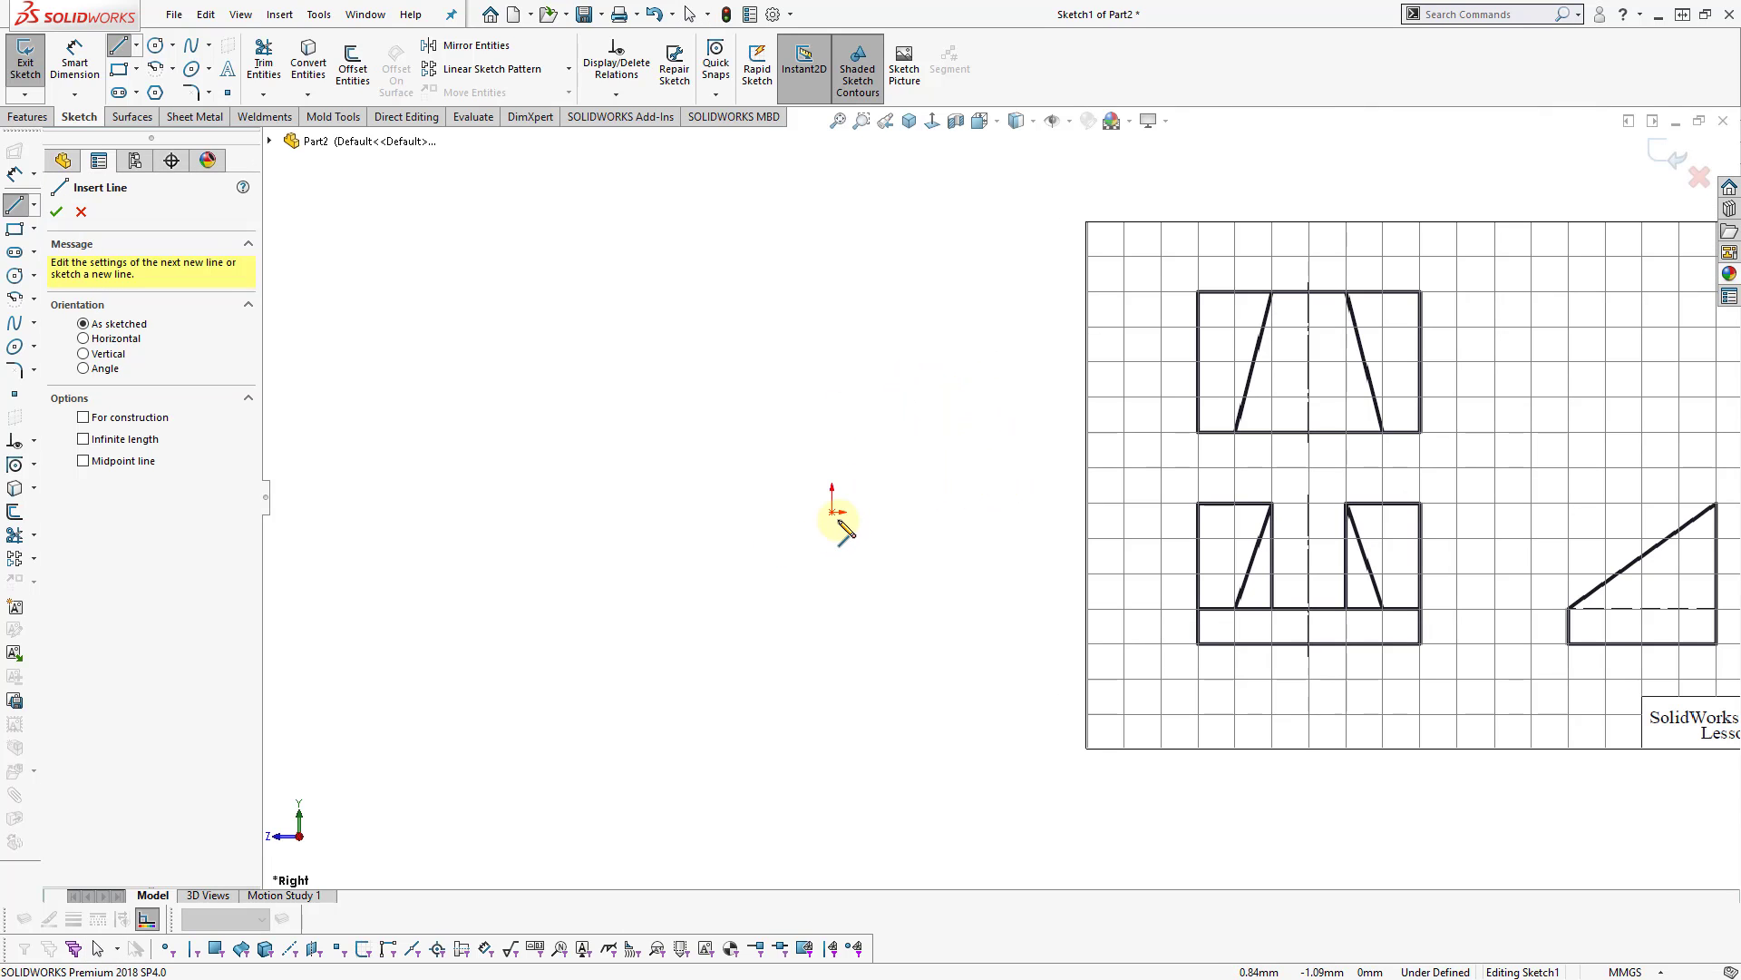
click(832, 511)
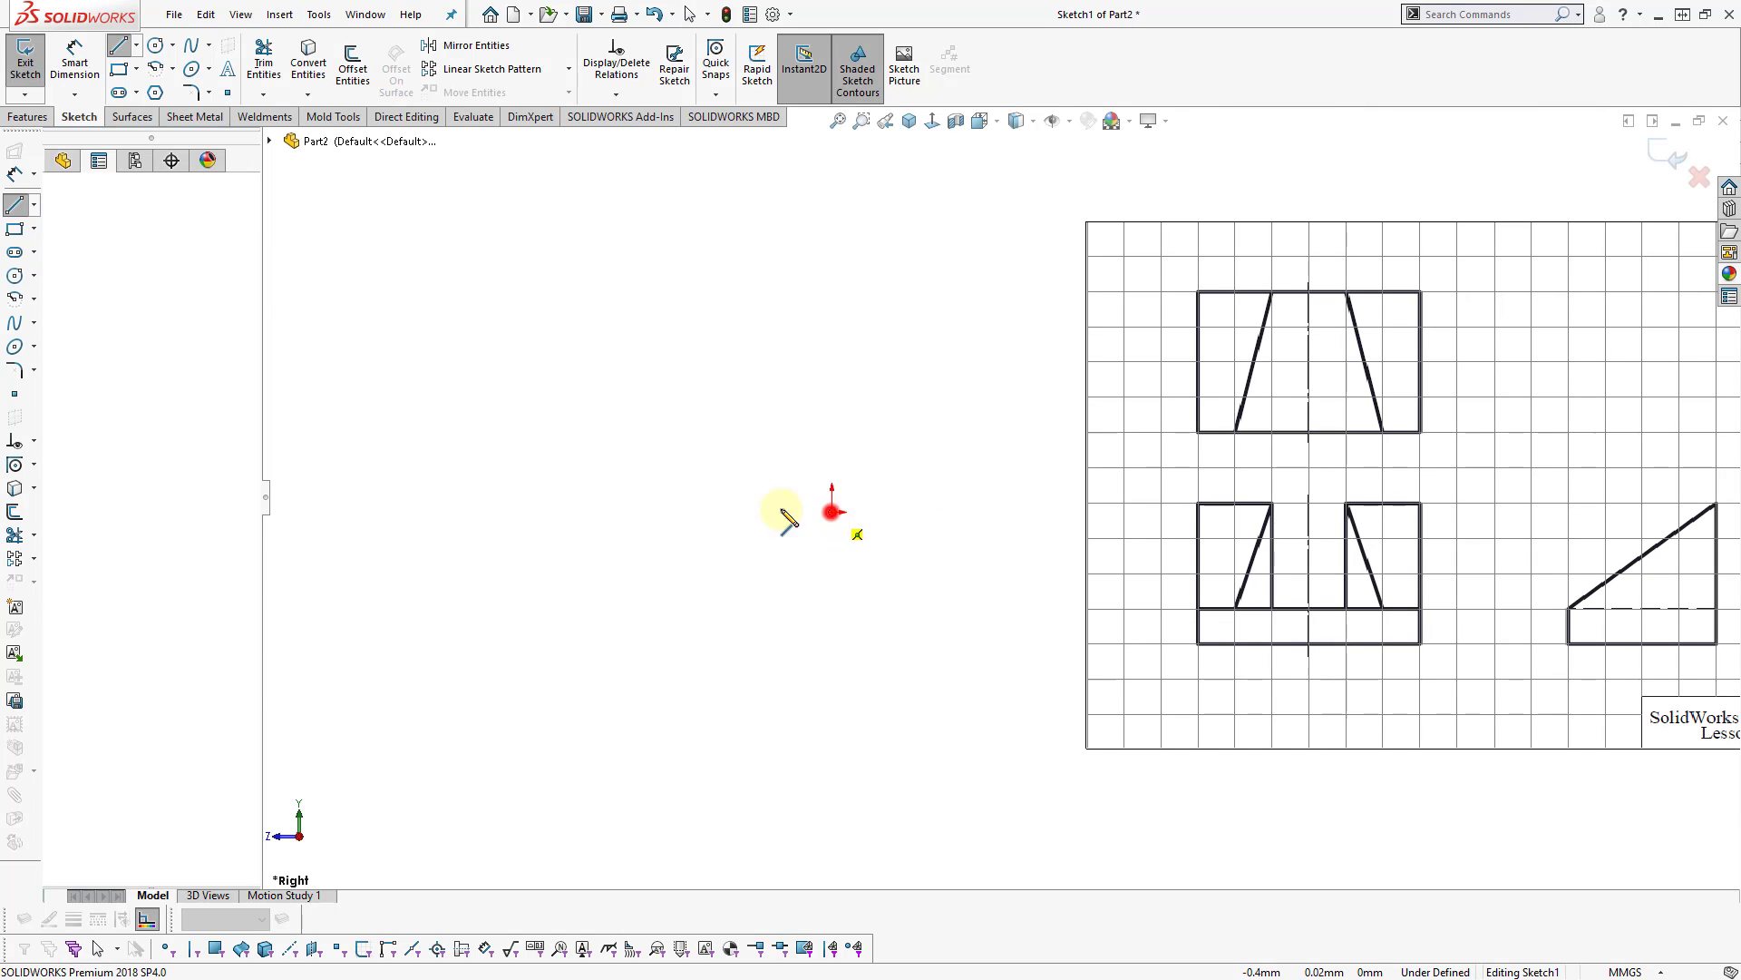
click(552, 511)
drag(552, 451, 831, 283)
key(Escape)
right_drag(956, 333, 875, 318)
click(832, 283)
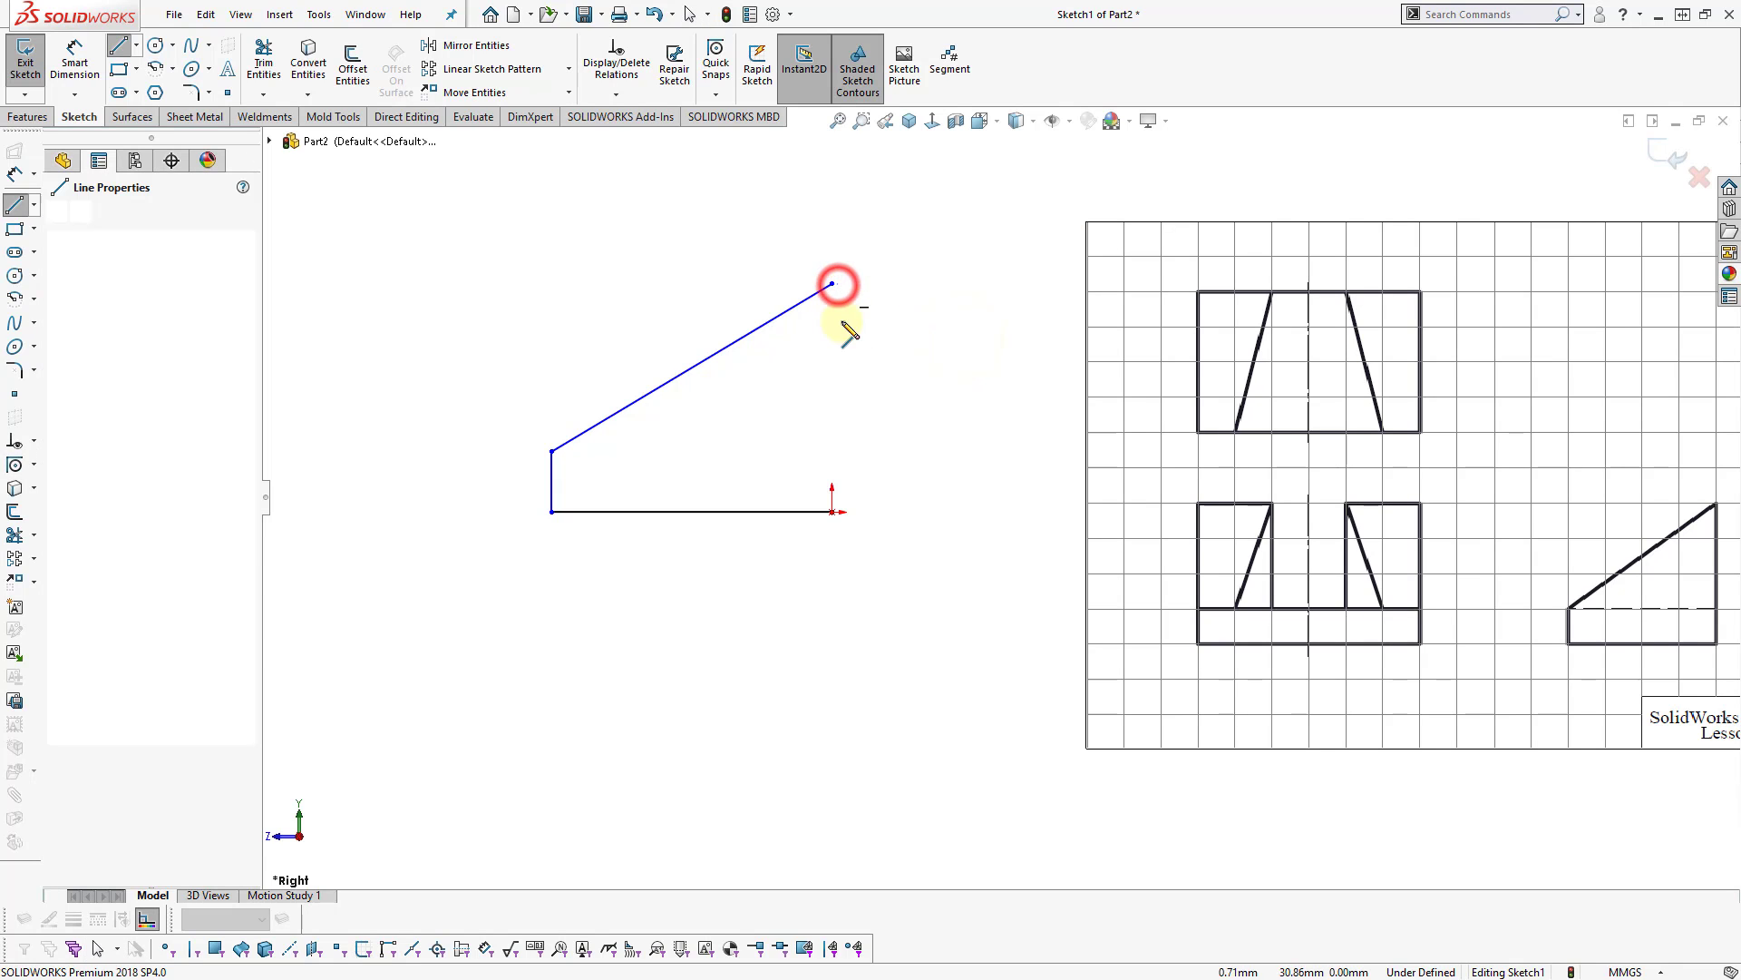
click(833, 511)
Clean up the closing line on the profile's tall side and move the reference drawing closer to the sketch.
drag(1360, 497, 1238, 410)
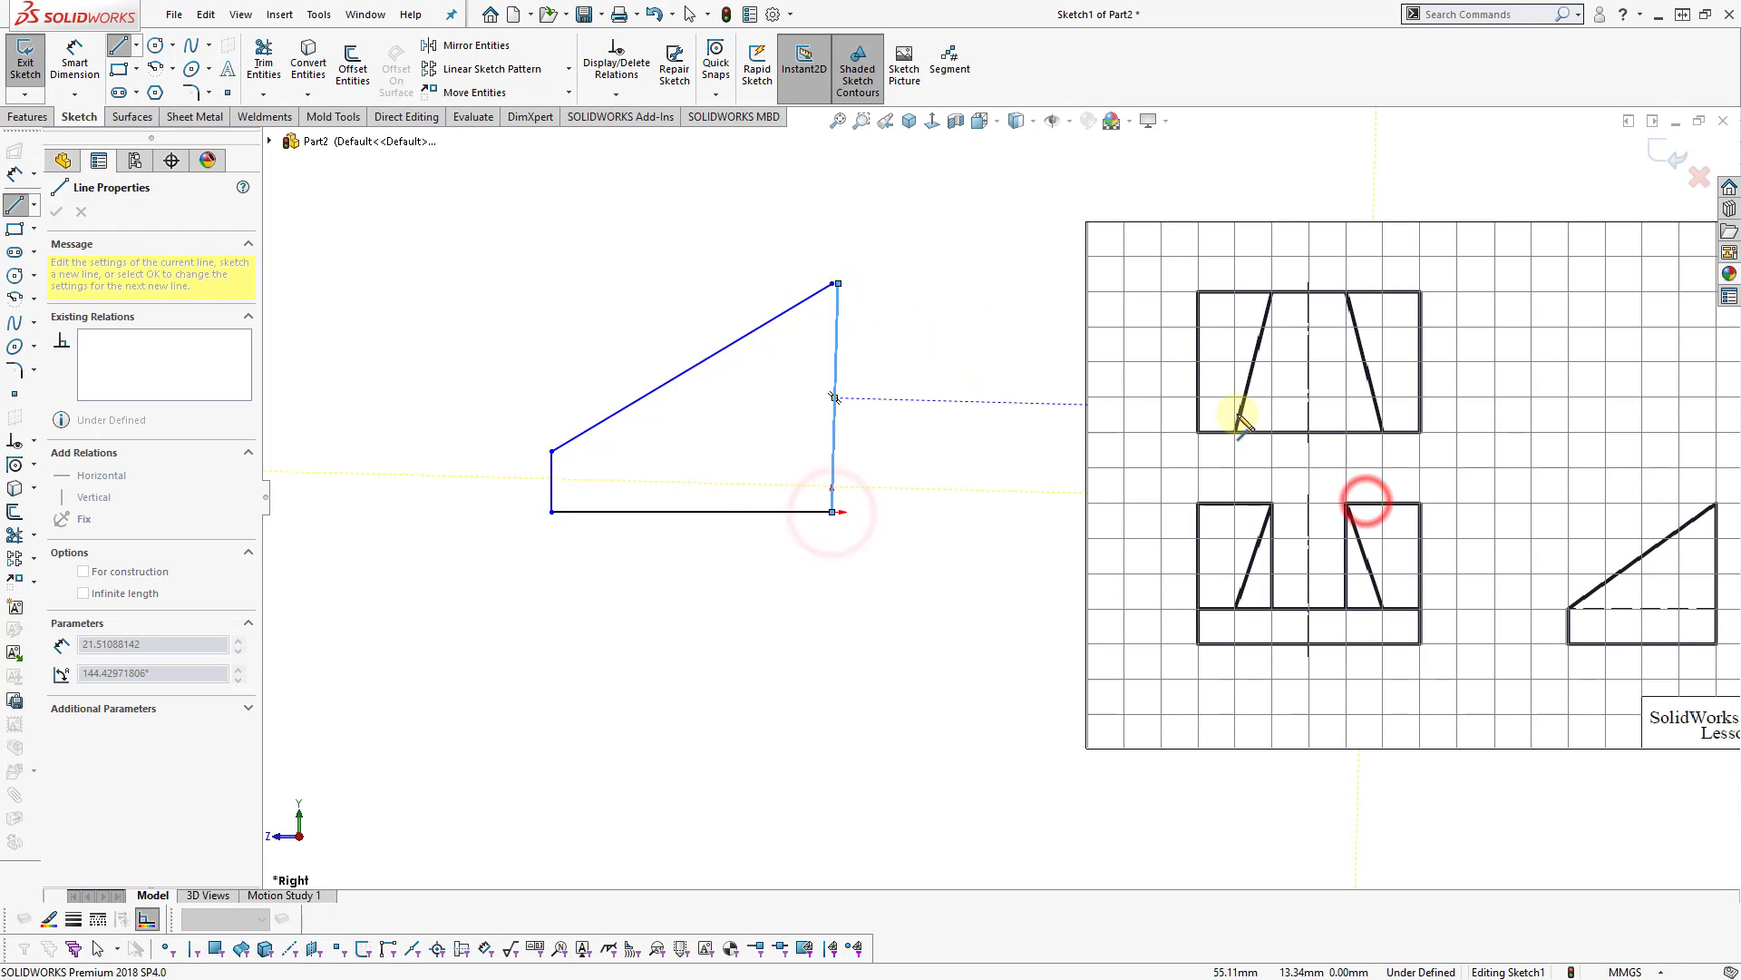
key(Escape)
click(1330, 478)
key(Delete)
drag(1387, 524, 1247, 425)
mouse_move(890, 342)
mouse_down()
mouse_move(812, 245)
mouse_move(833, 284)
mouse_up()
click(855, 266)
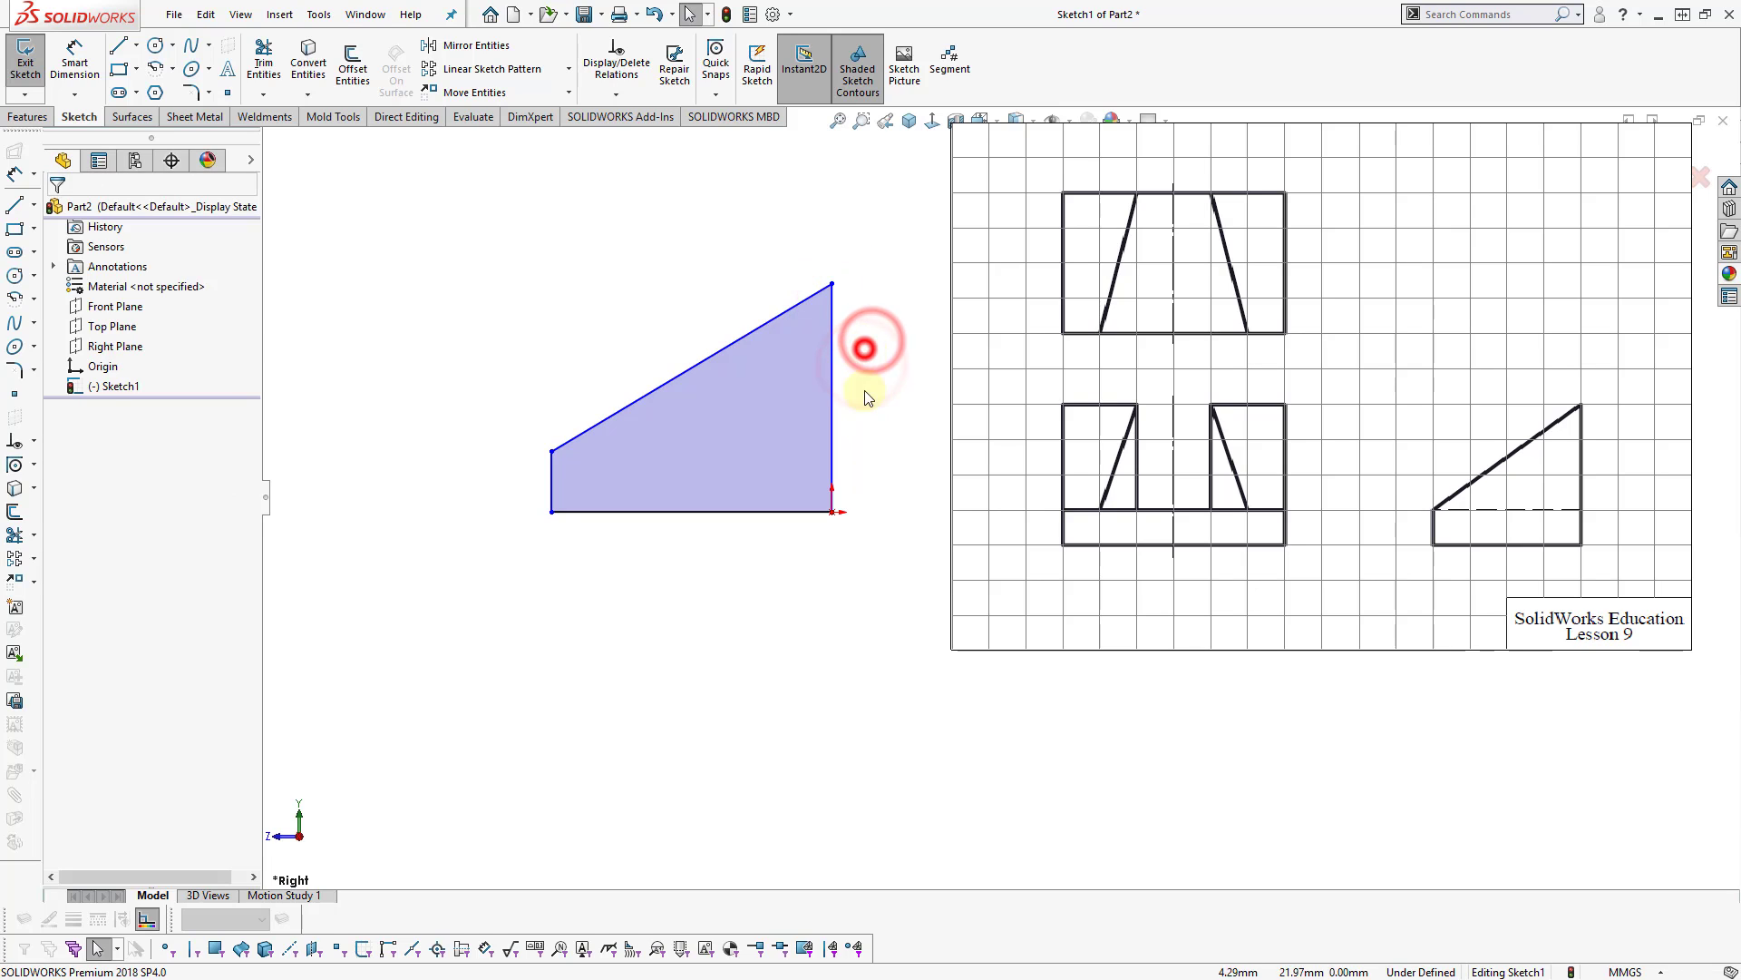
Dimension the profile's short vertical side at 10 mm.
right_drag(852, 617, 861, 643)
click(549, 481)
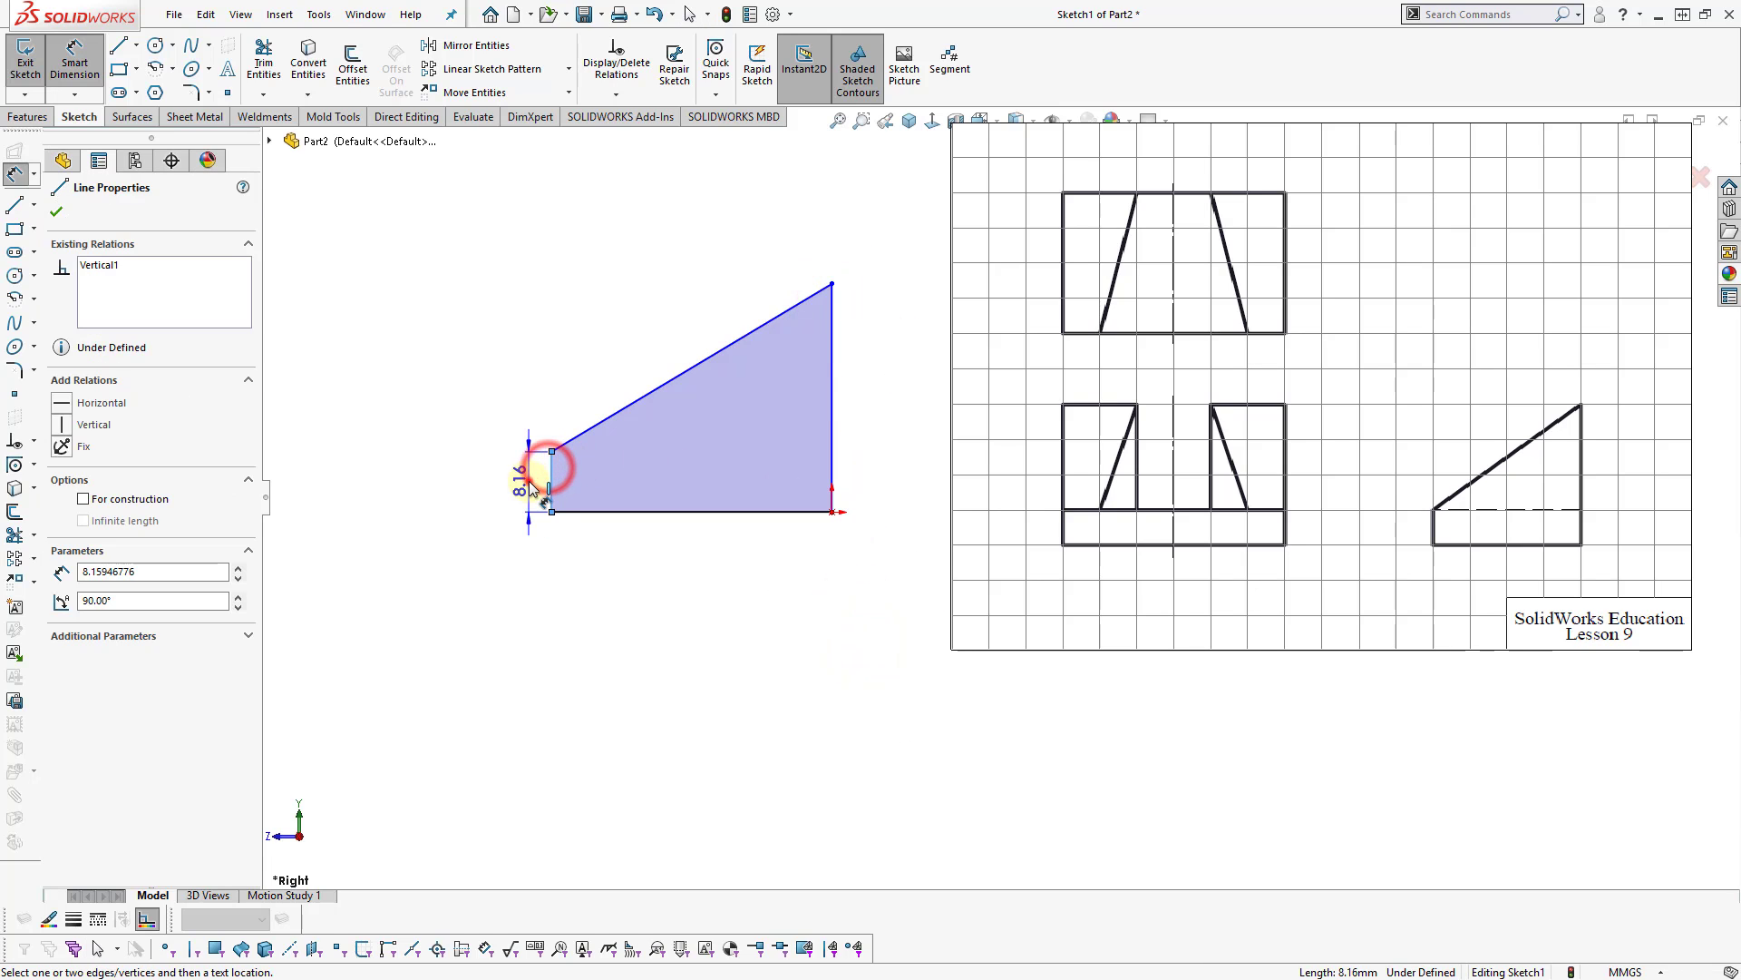
click(522, 481)
key(Return)
click(684, 672)
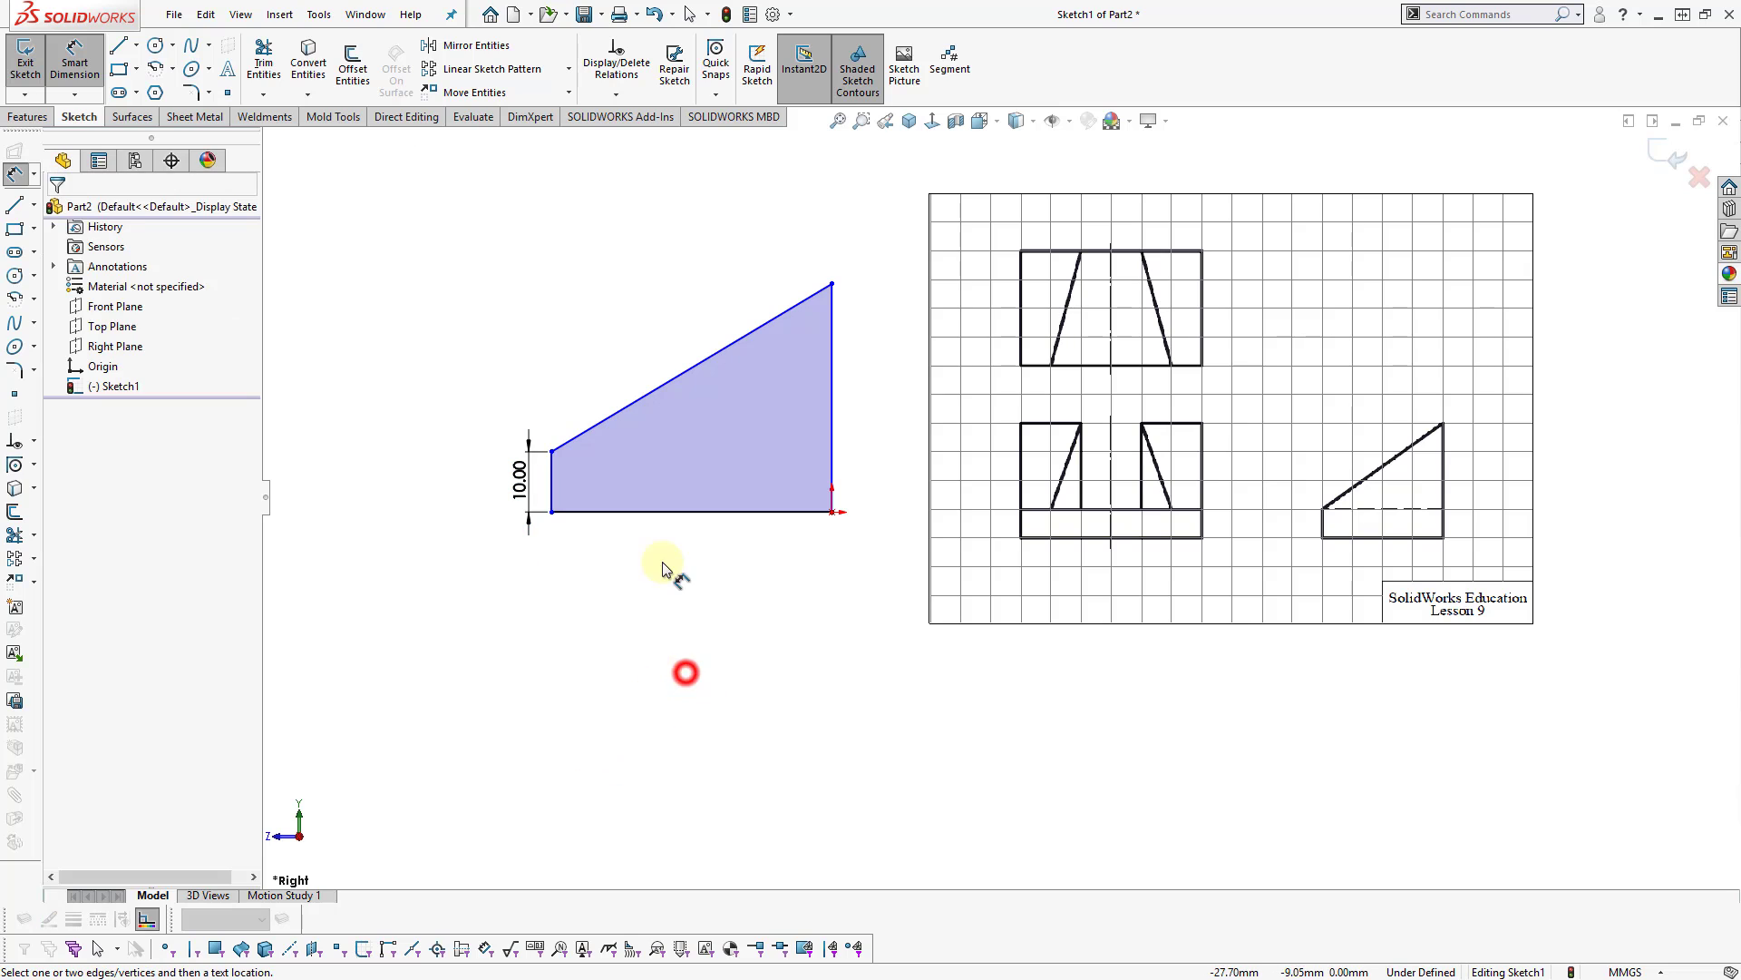
Dimension the profile's base line at 40 mm.
click(677, 514)
click(679, 544)
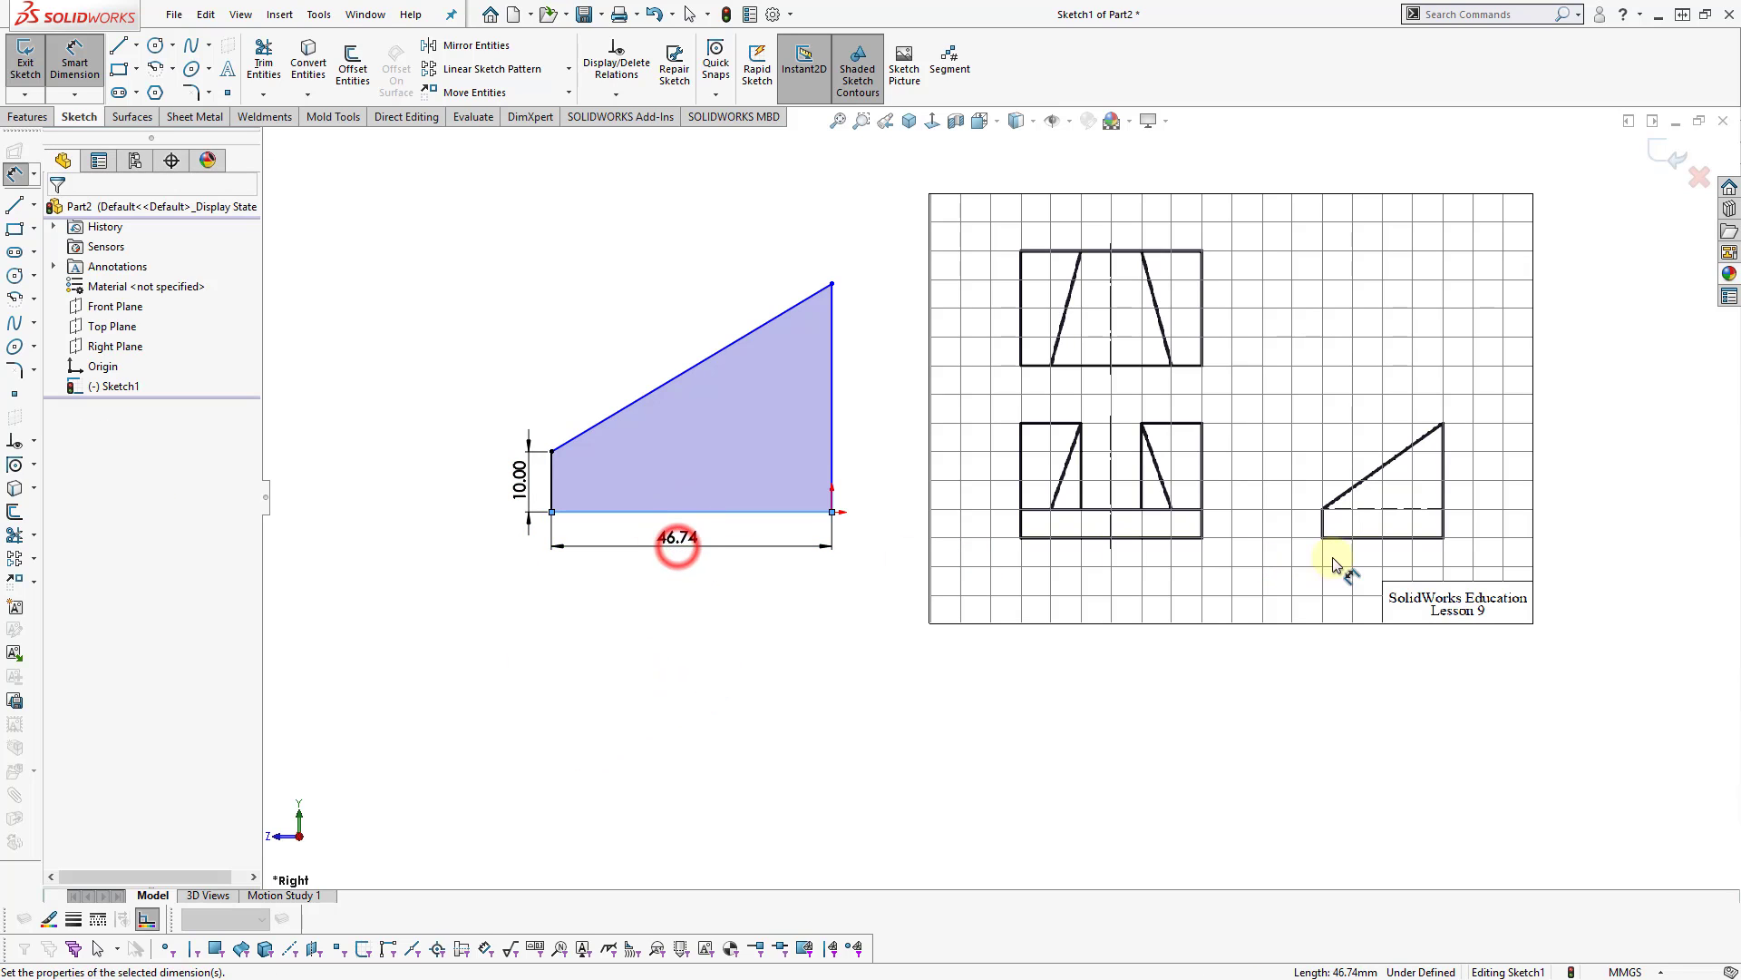
text(40)
key(Return)
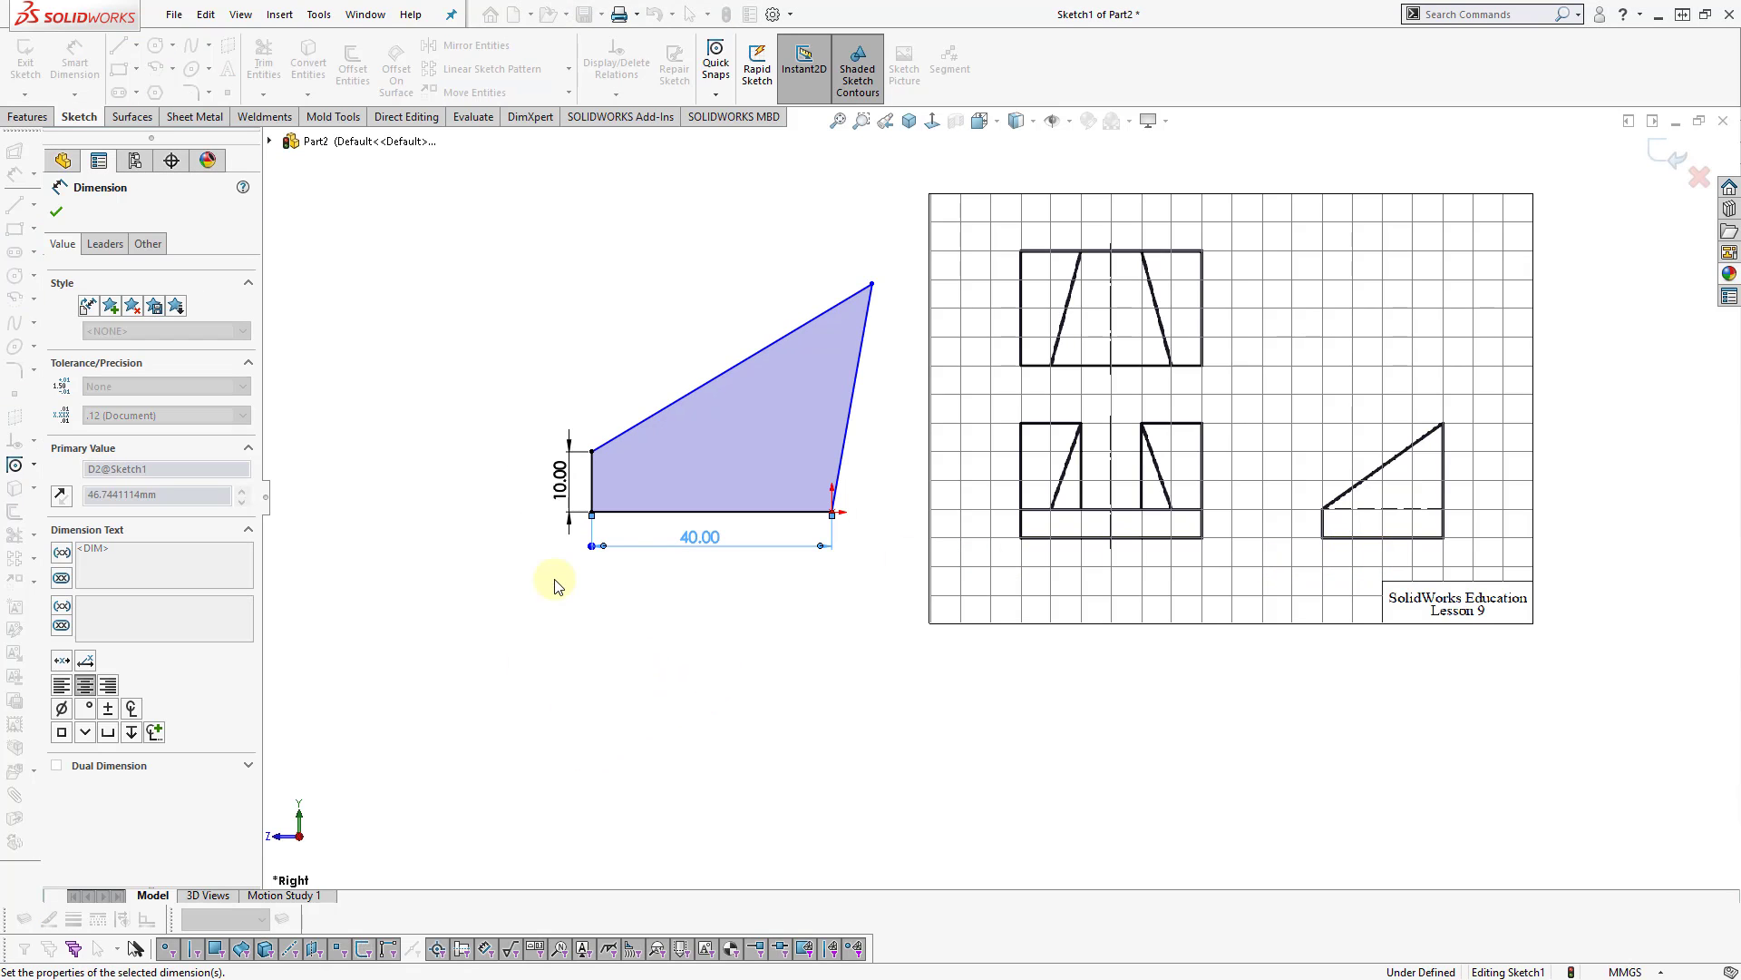
click(740, 606)
Add a Vertical relation to the tilted tall side of the profile.
click(852, 431)
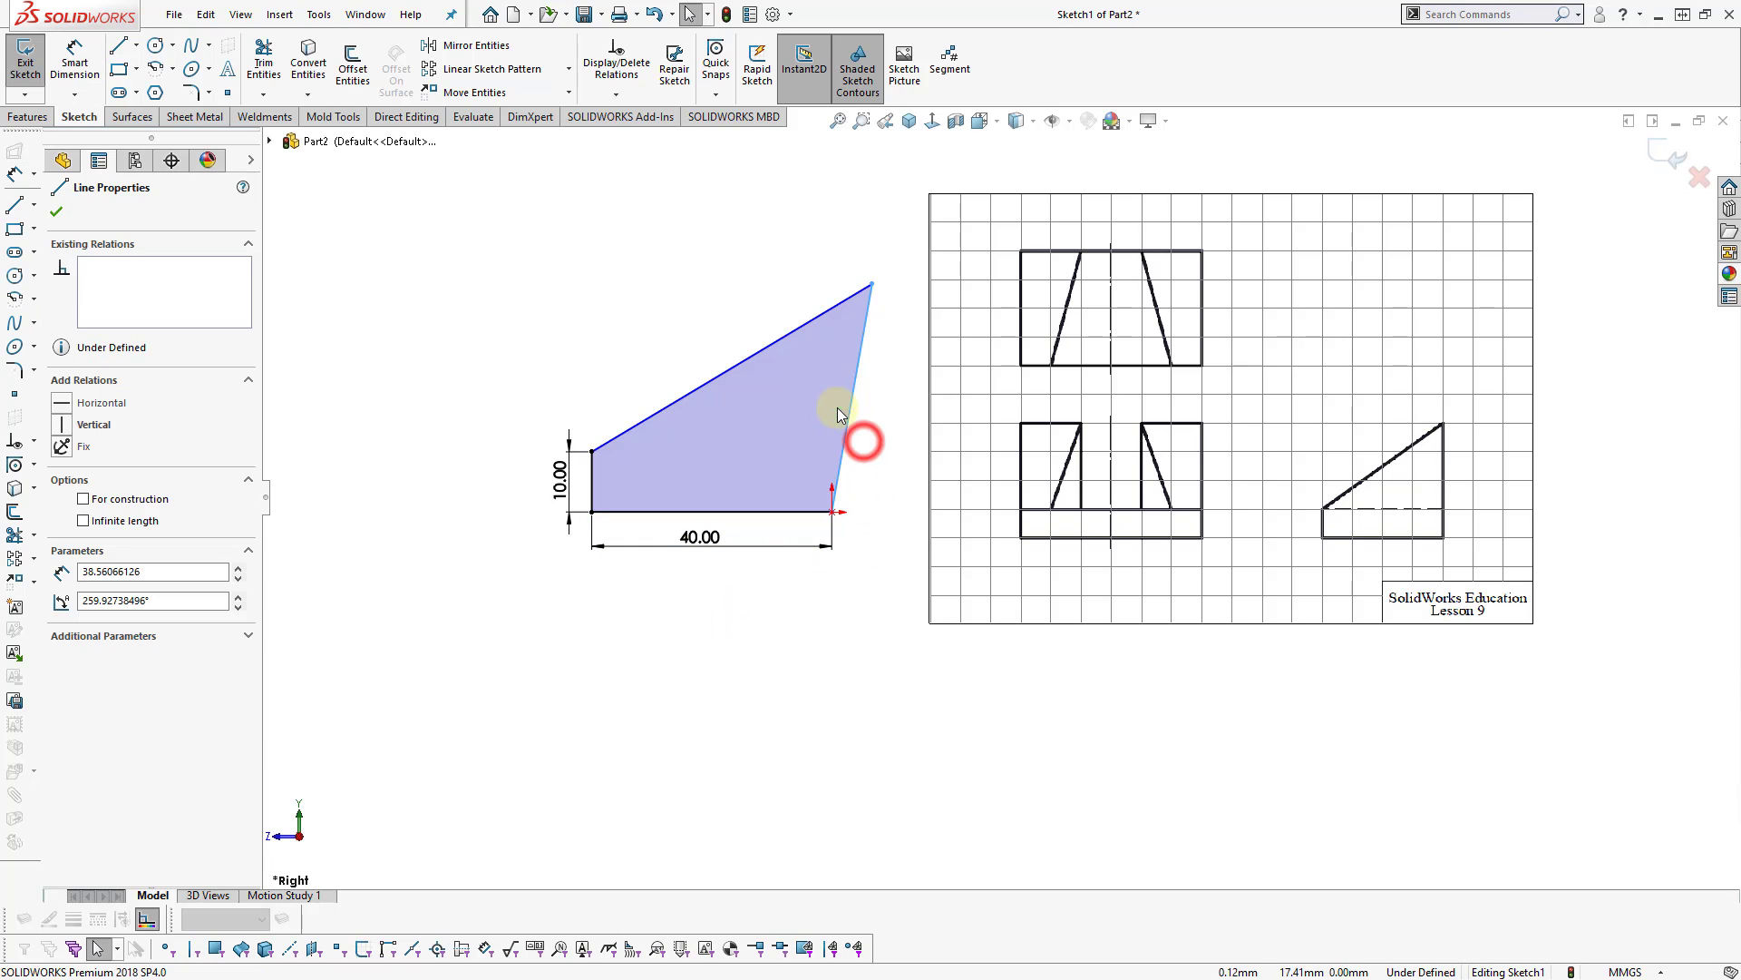
click(912, 328)
click(889, 413)
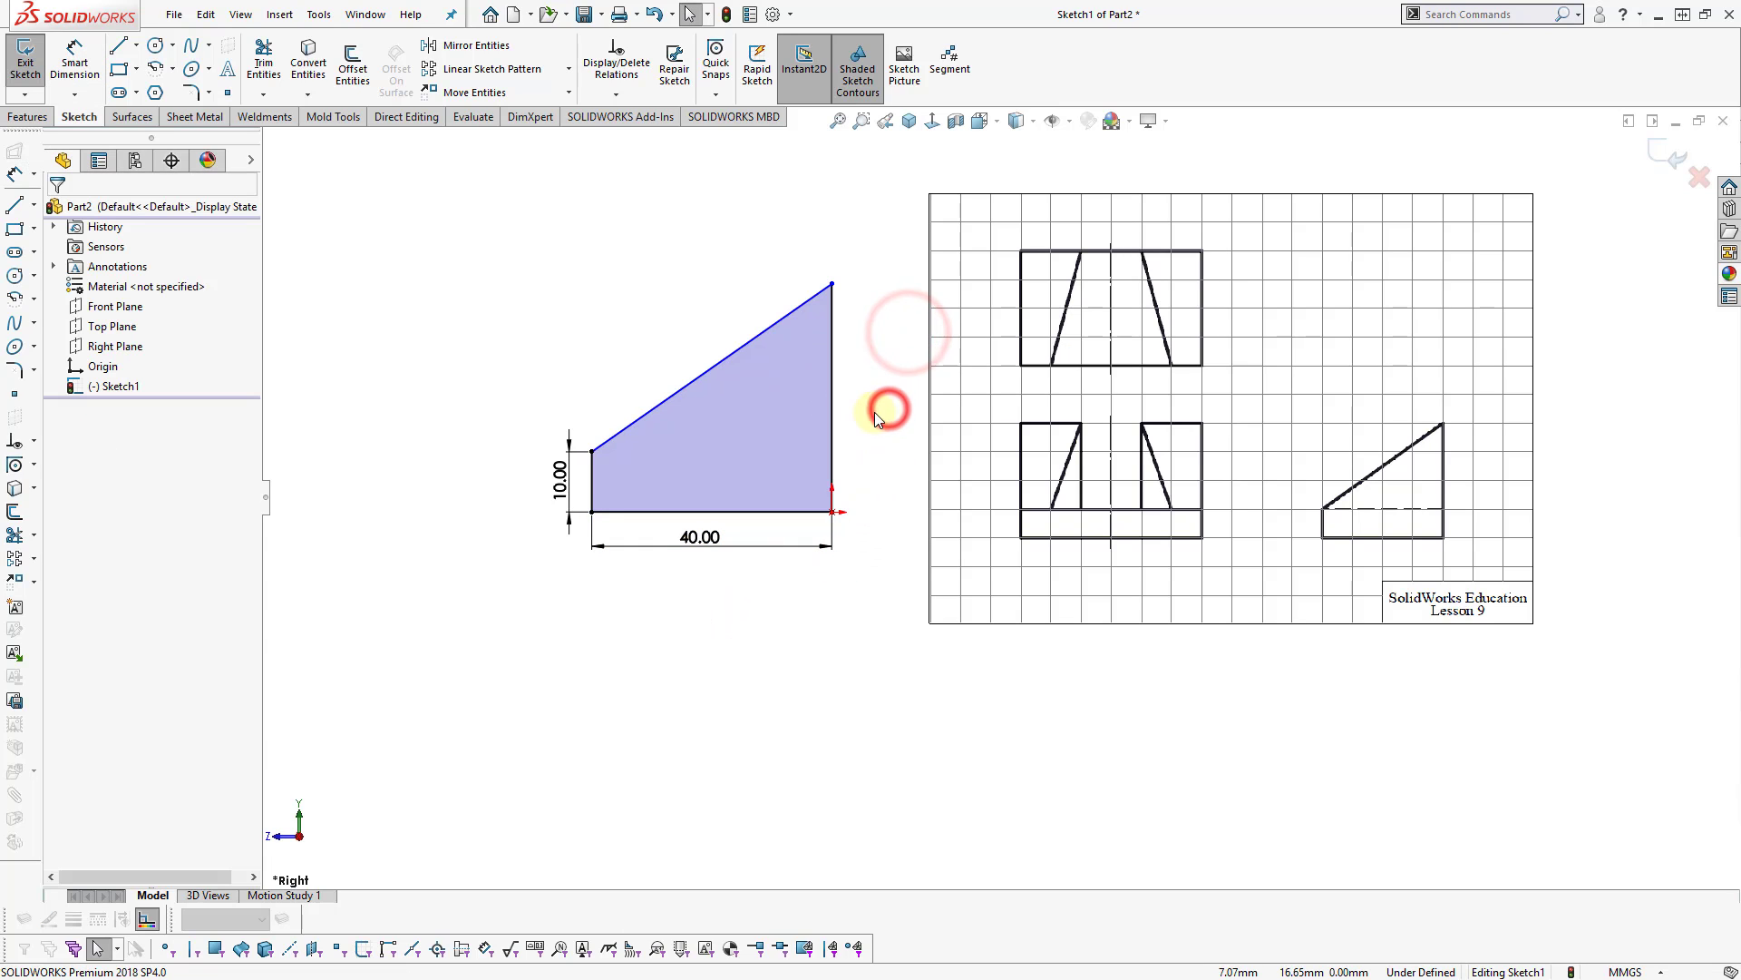
Dimension the profile's tall vertical side at 40 mm.
right_drag(868, 440, 872, 336)
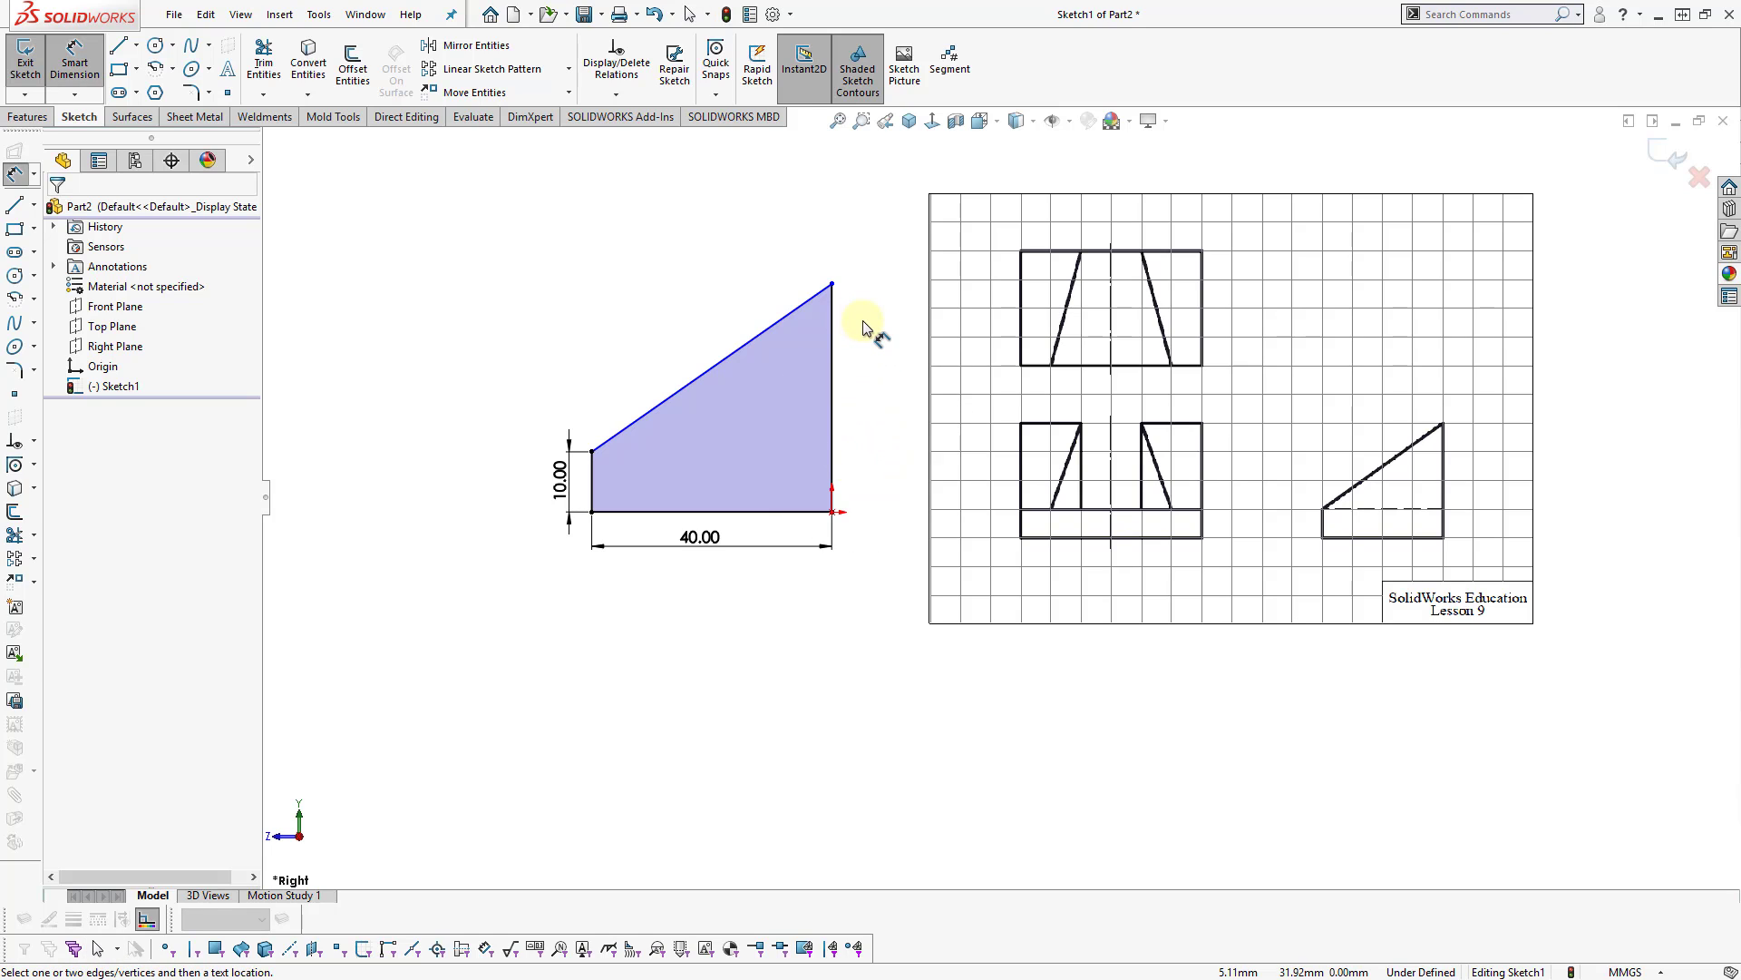
click(828, 376)
click(873, 392)
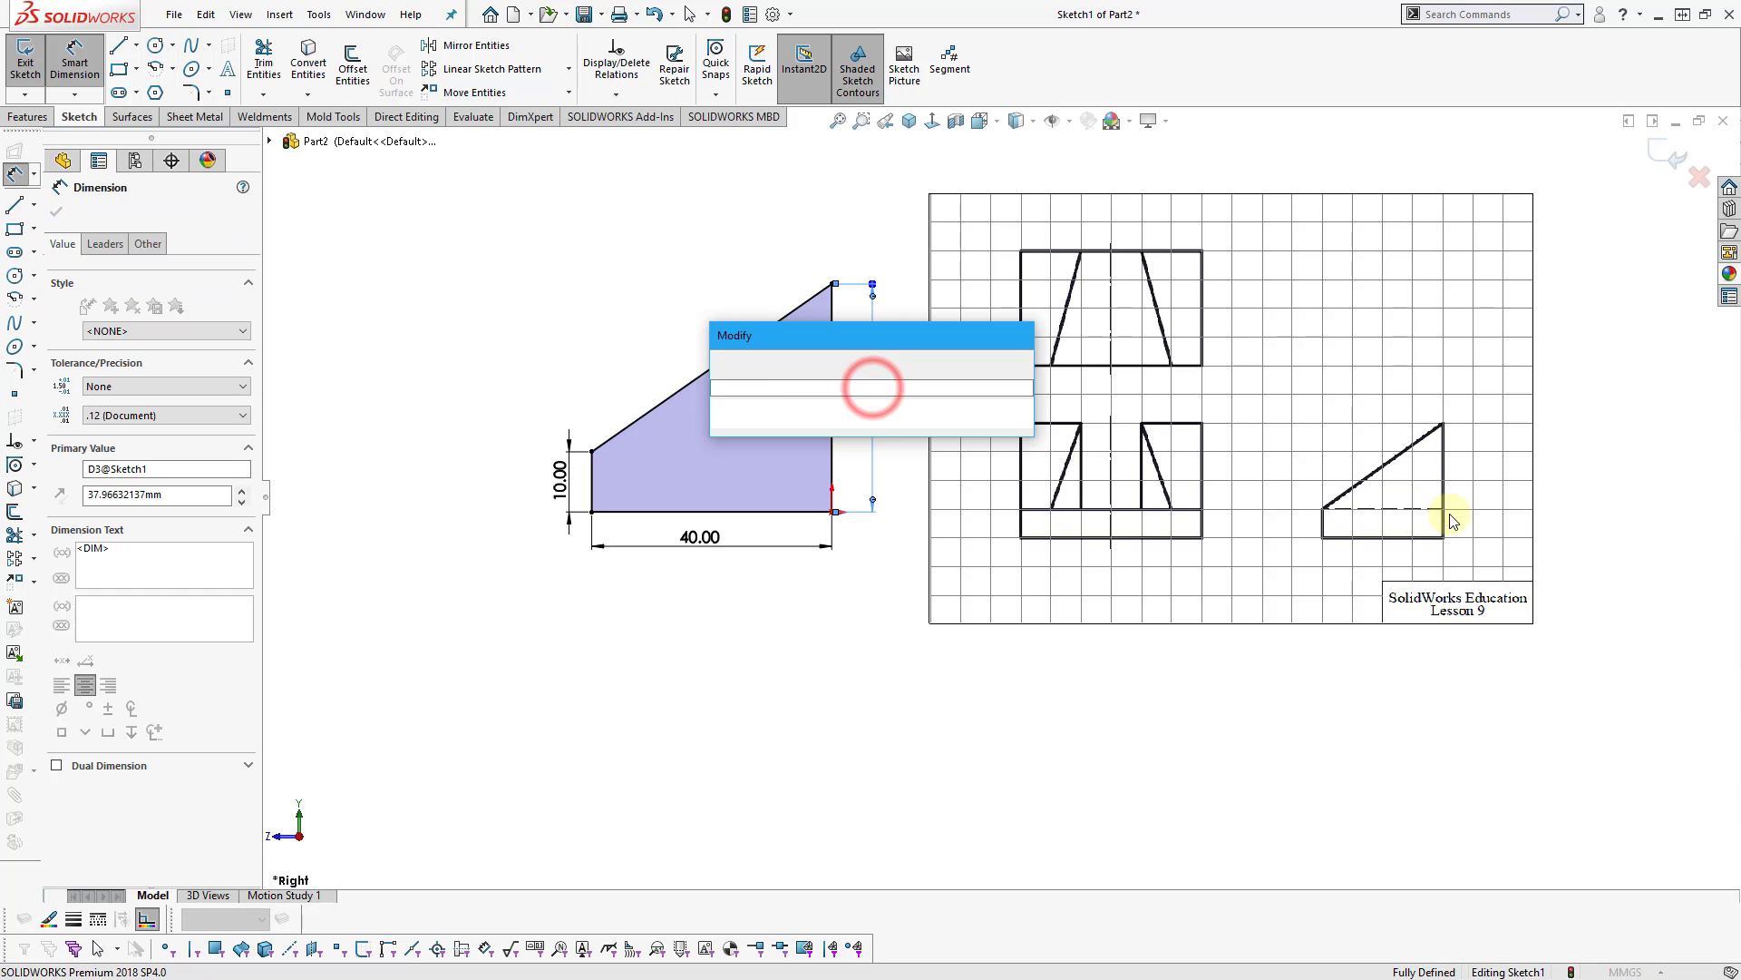
text(40)
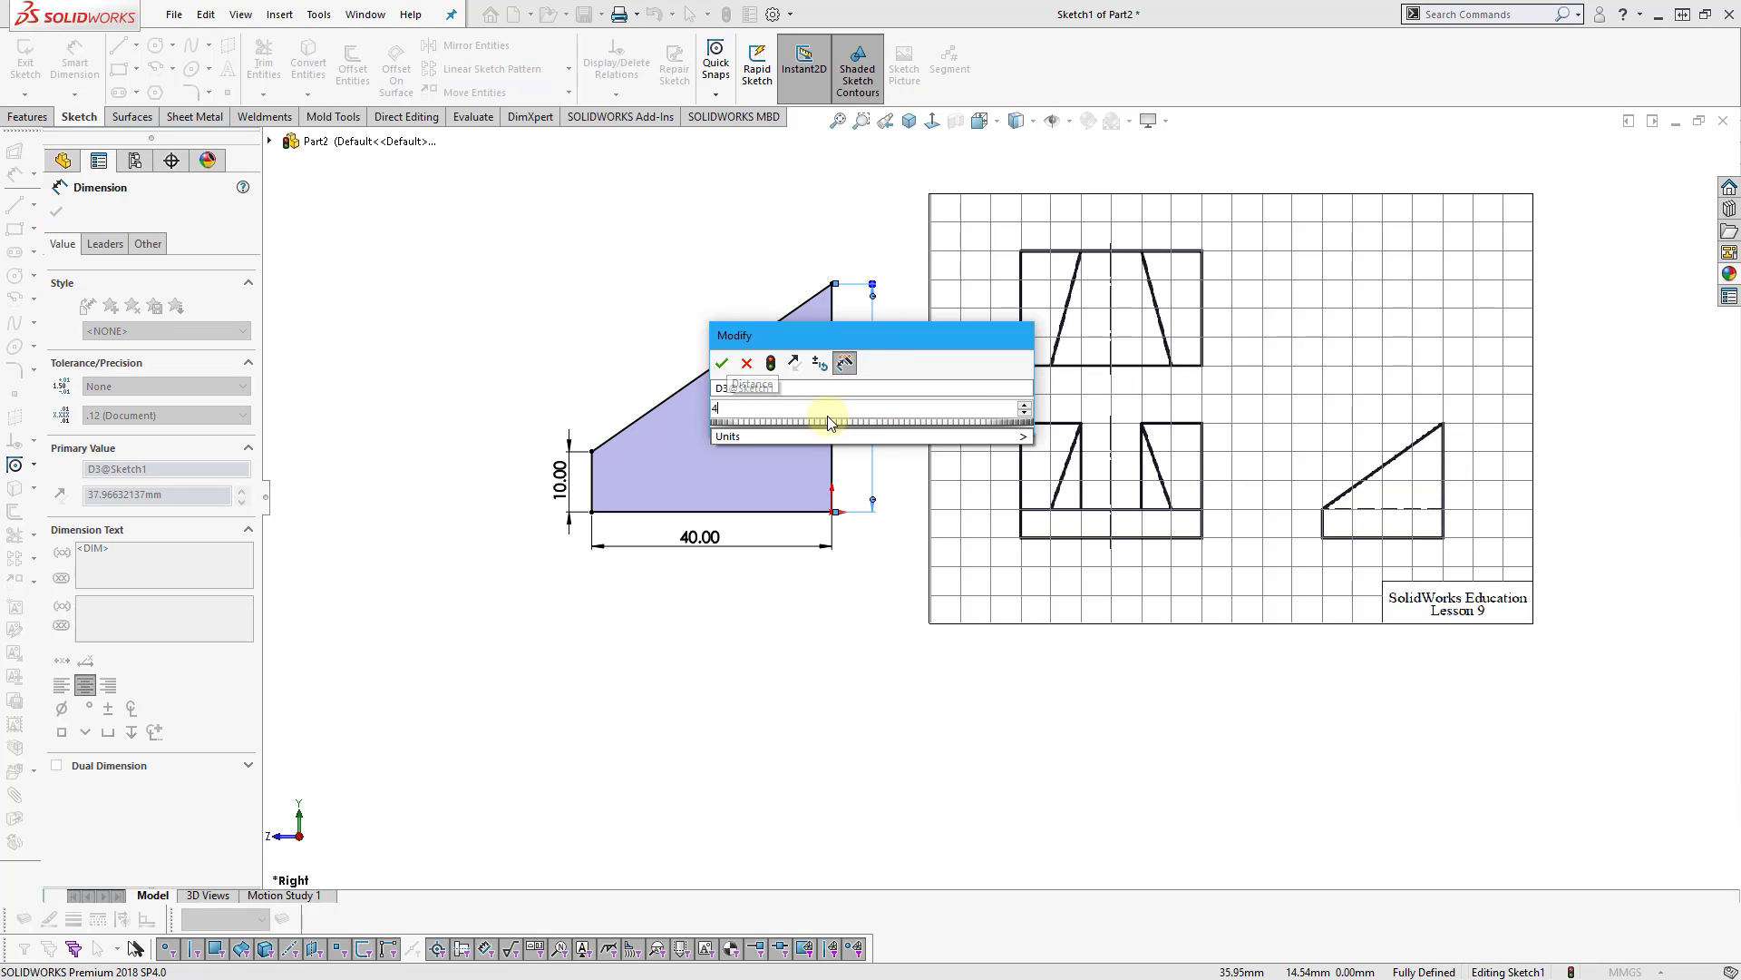
key(Return)
right_drag(813, 746, 784, 660)
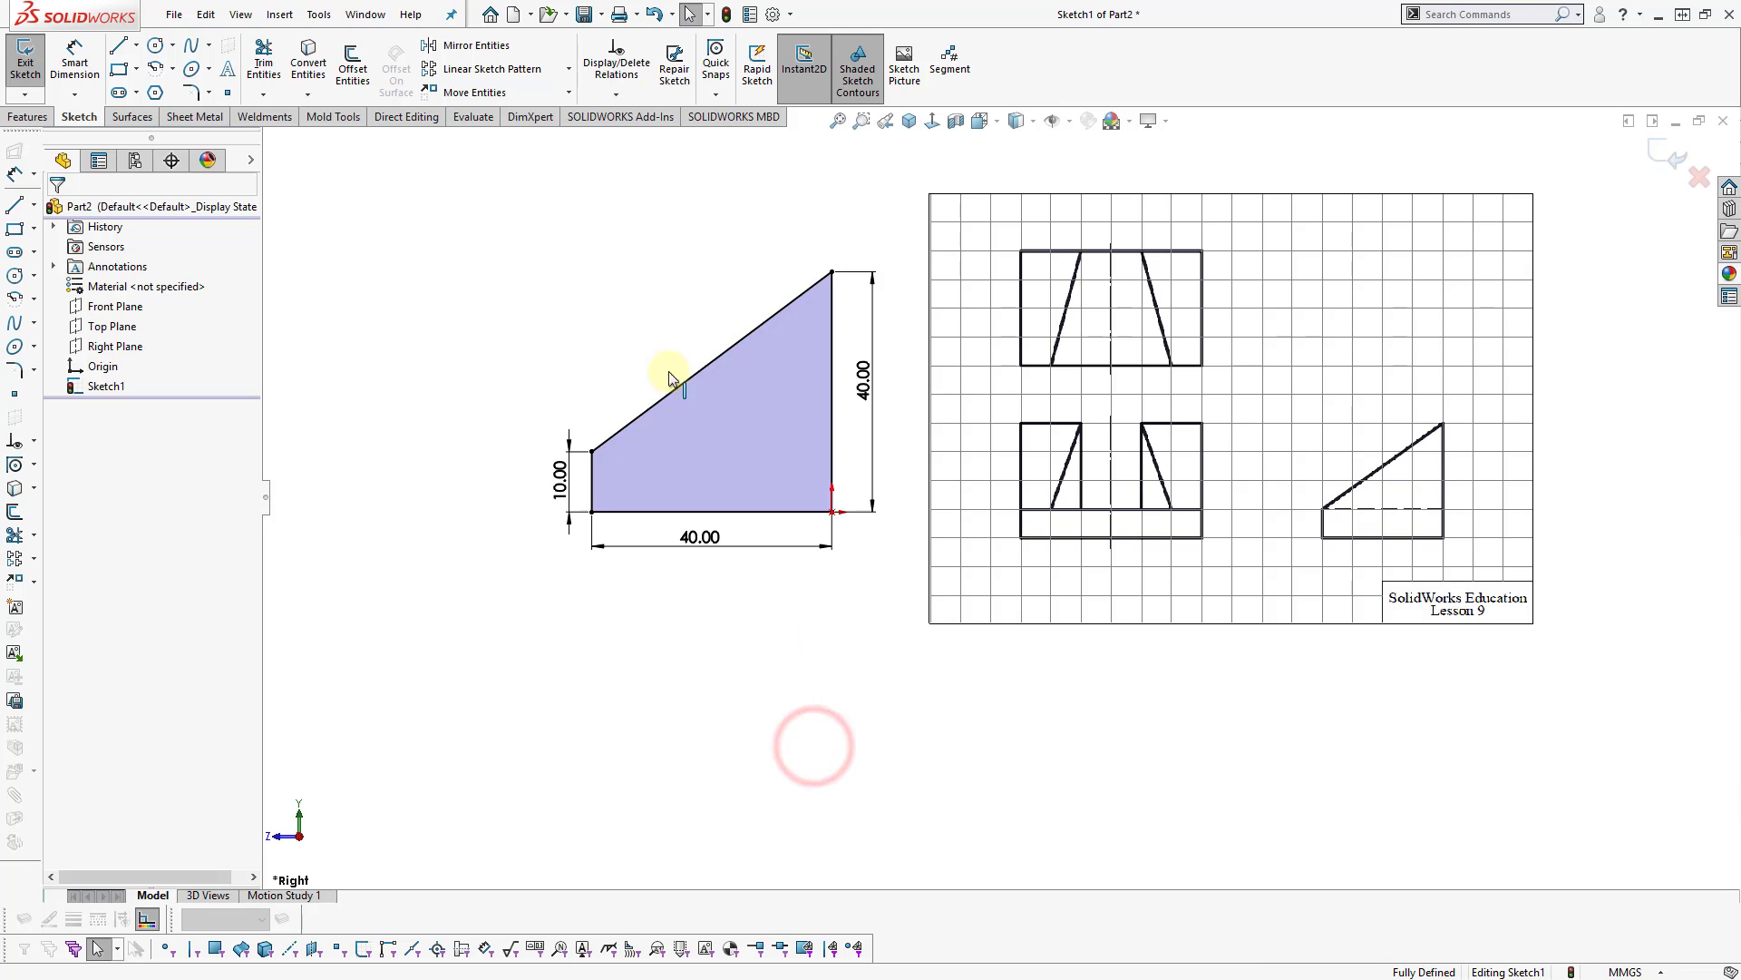
Extrude the wedge profile as a boss with the Mid Plane end condition and a depth of 60 mm.
key(s)
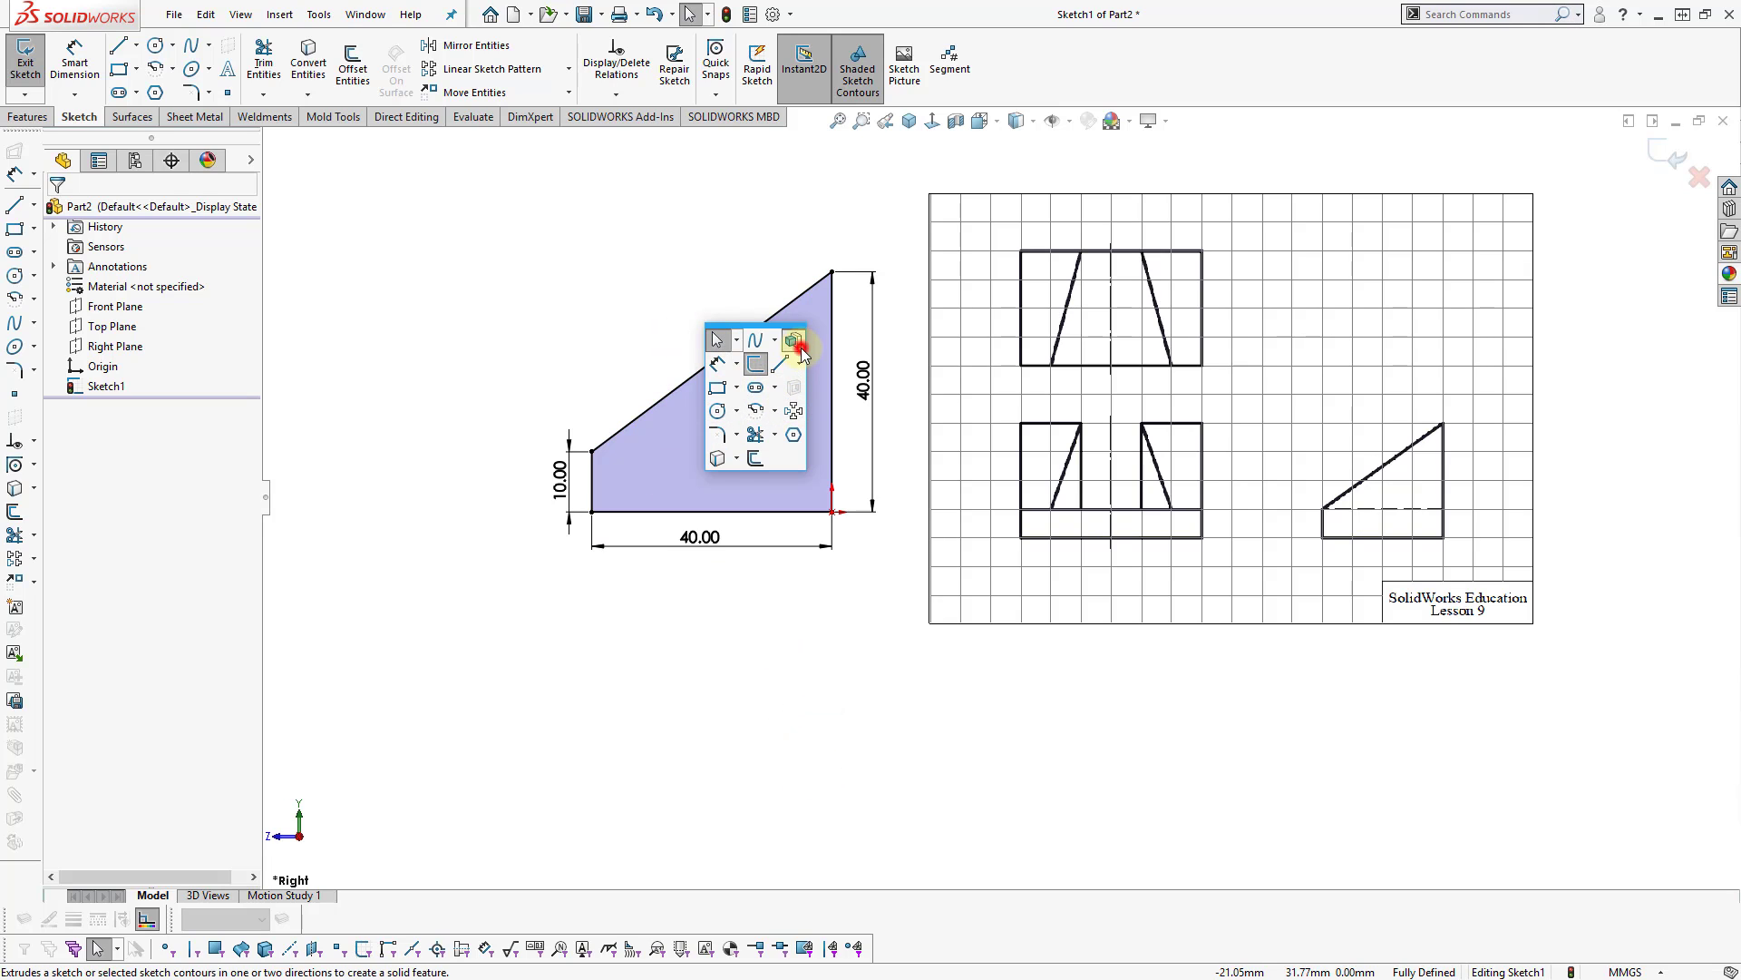
click(795, 341)
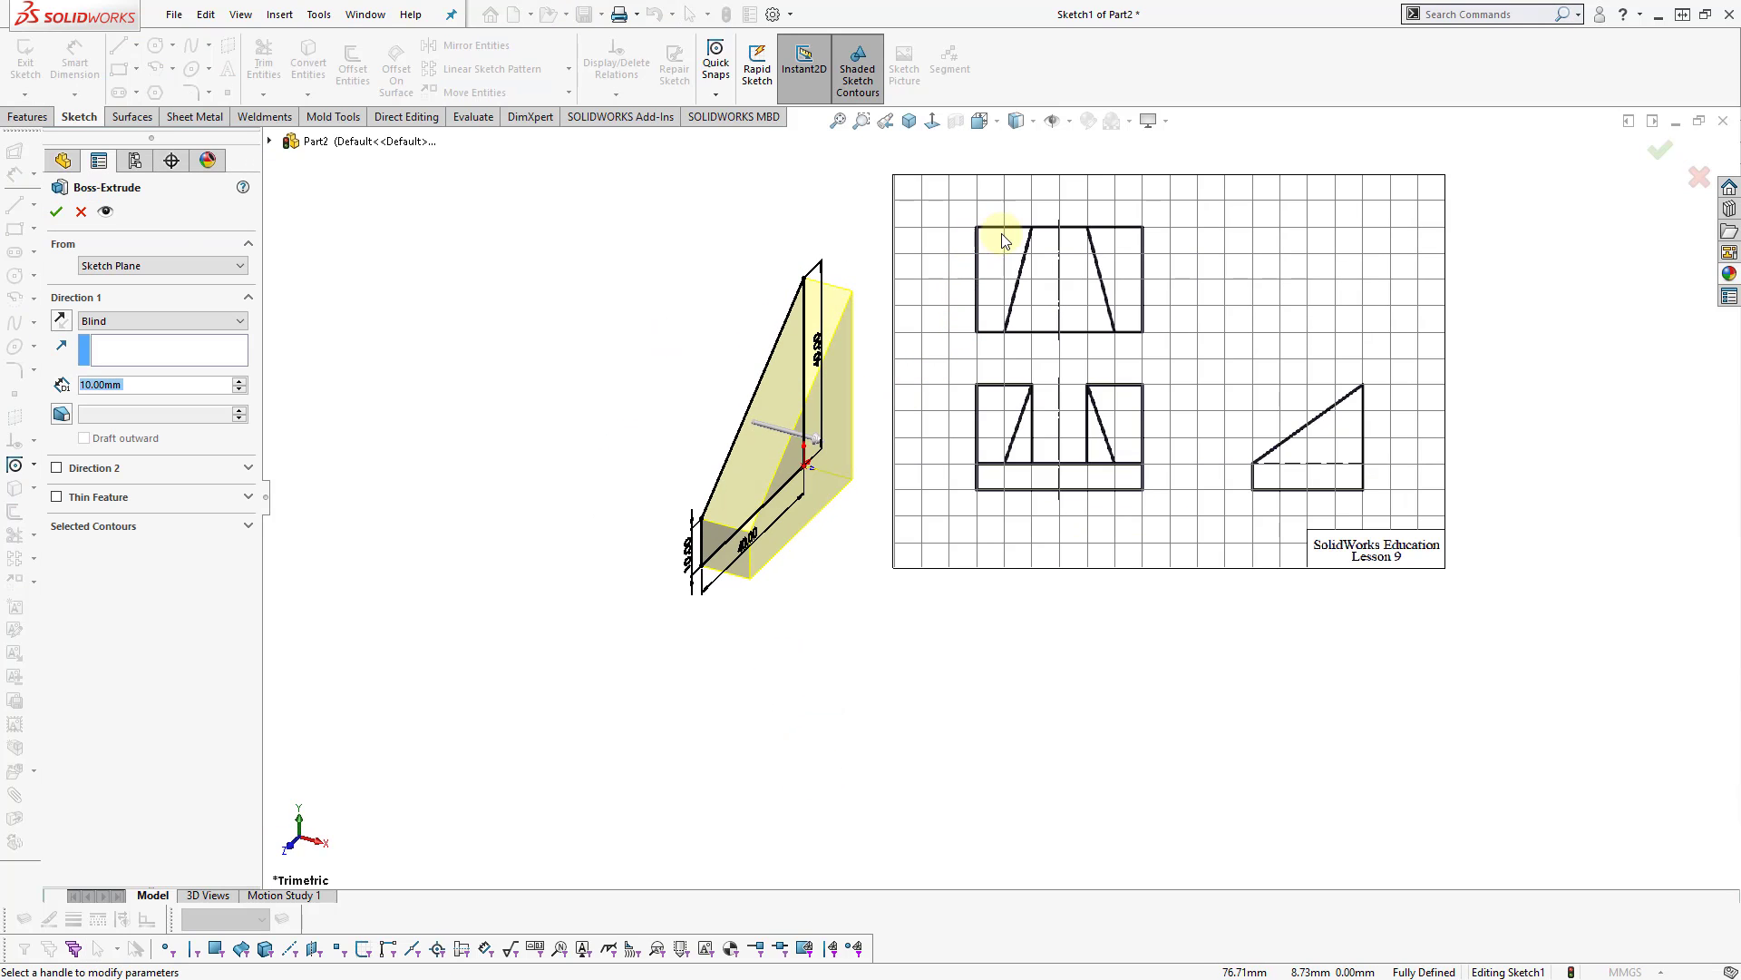
click(122, 320)
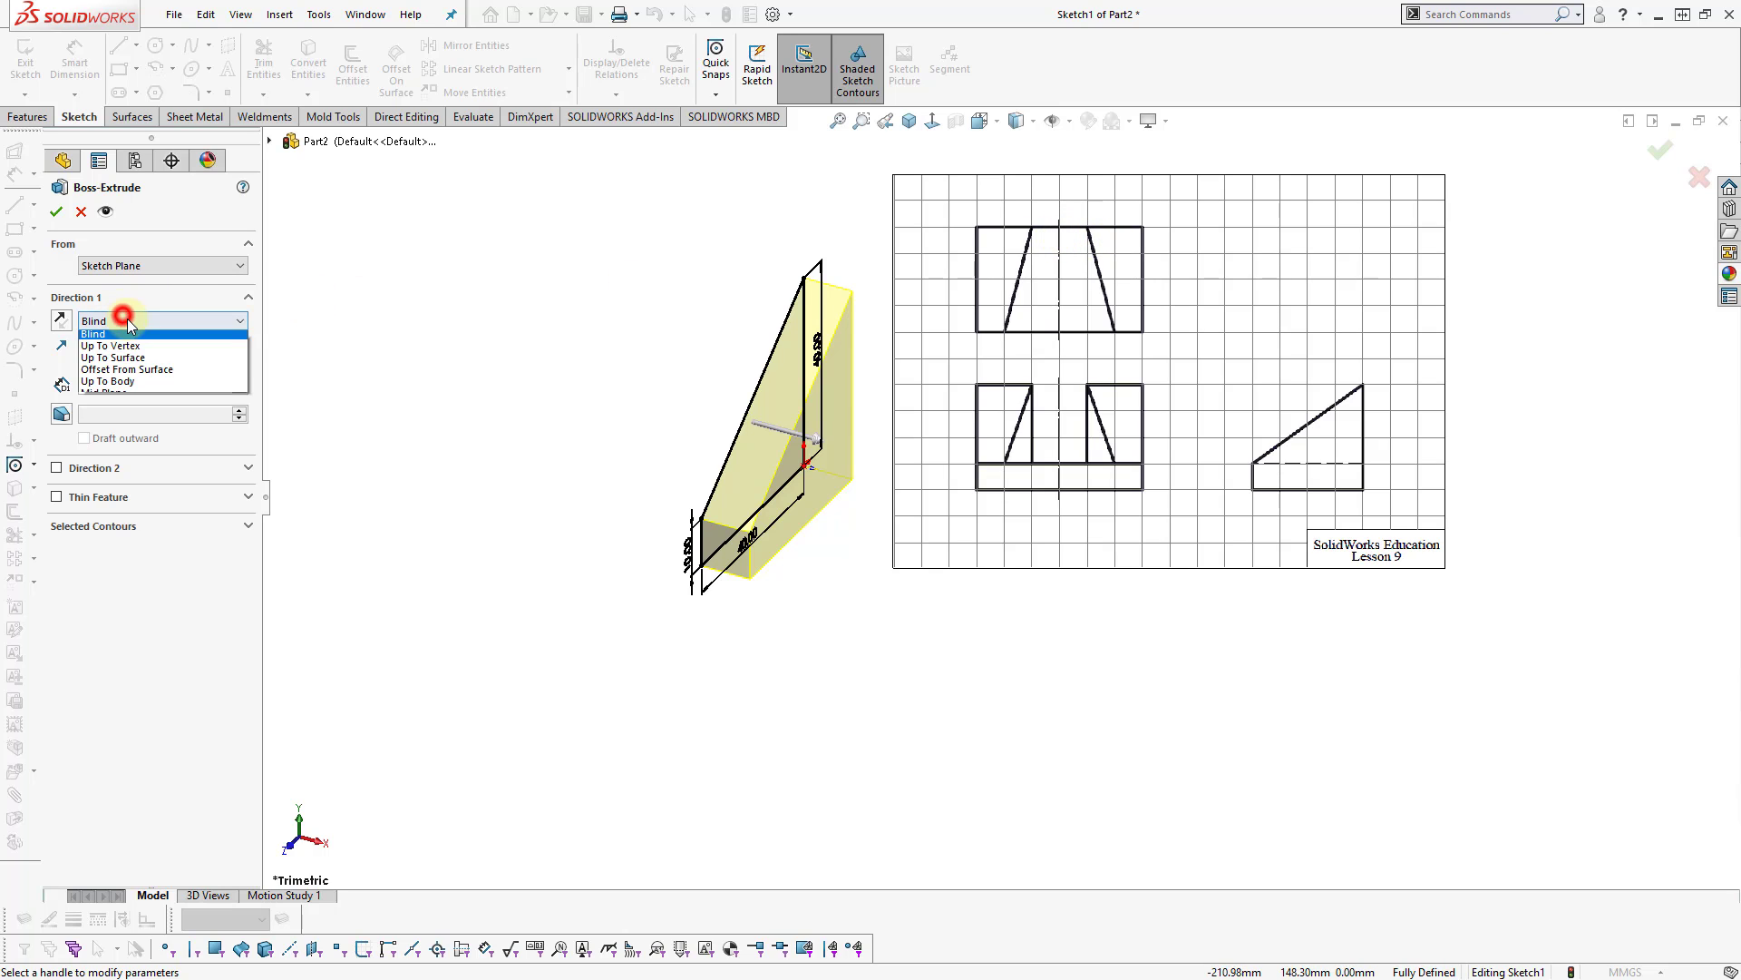
click(149, 382)
click(145, 321)
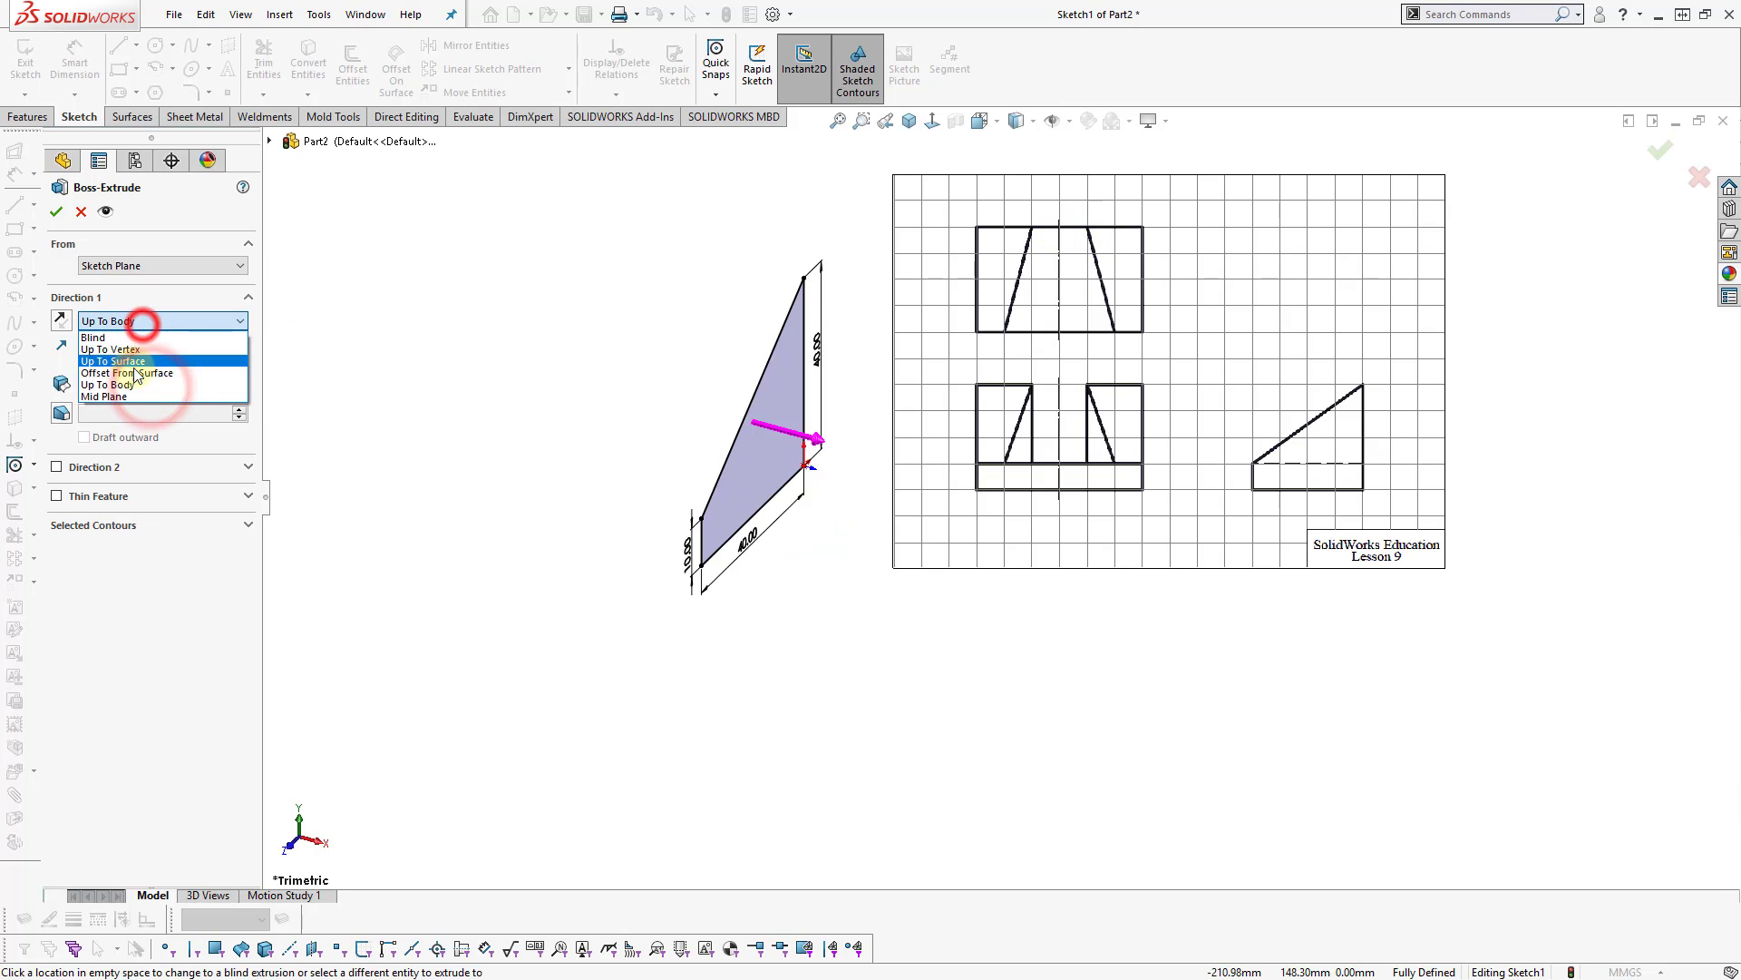
click(133, 390)
text(60)
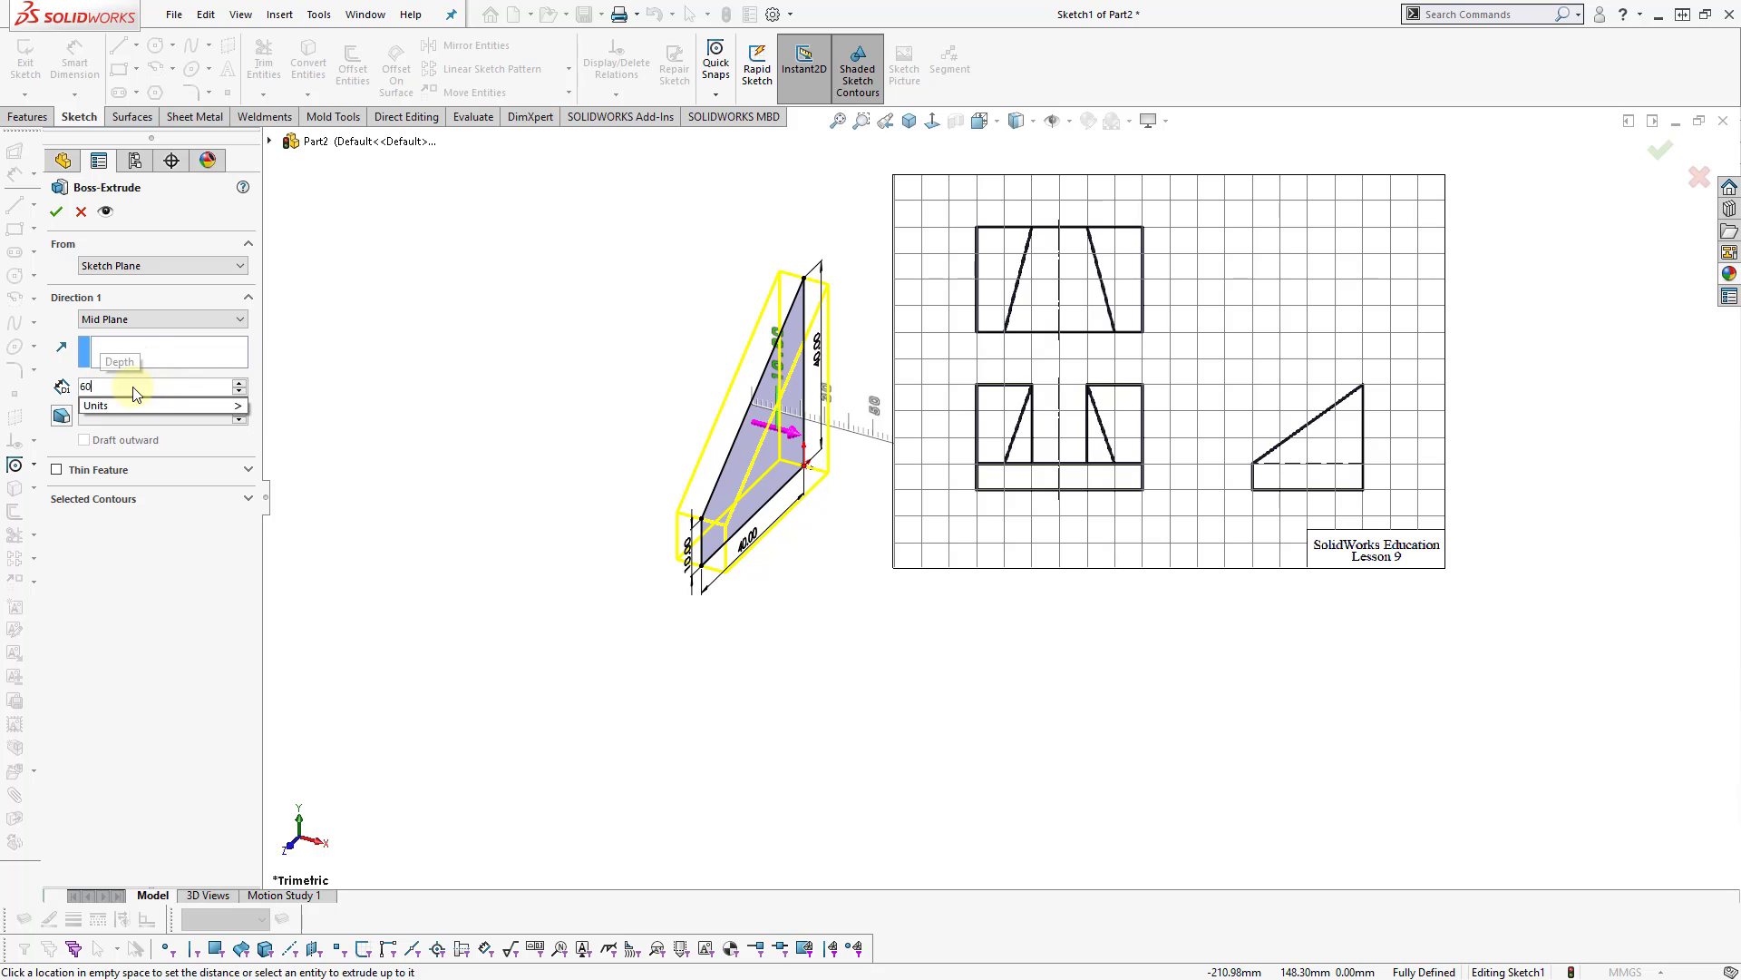
click(234, 393)
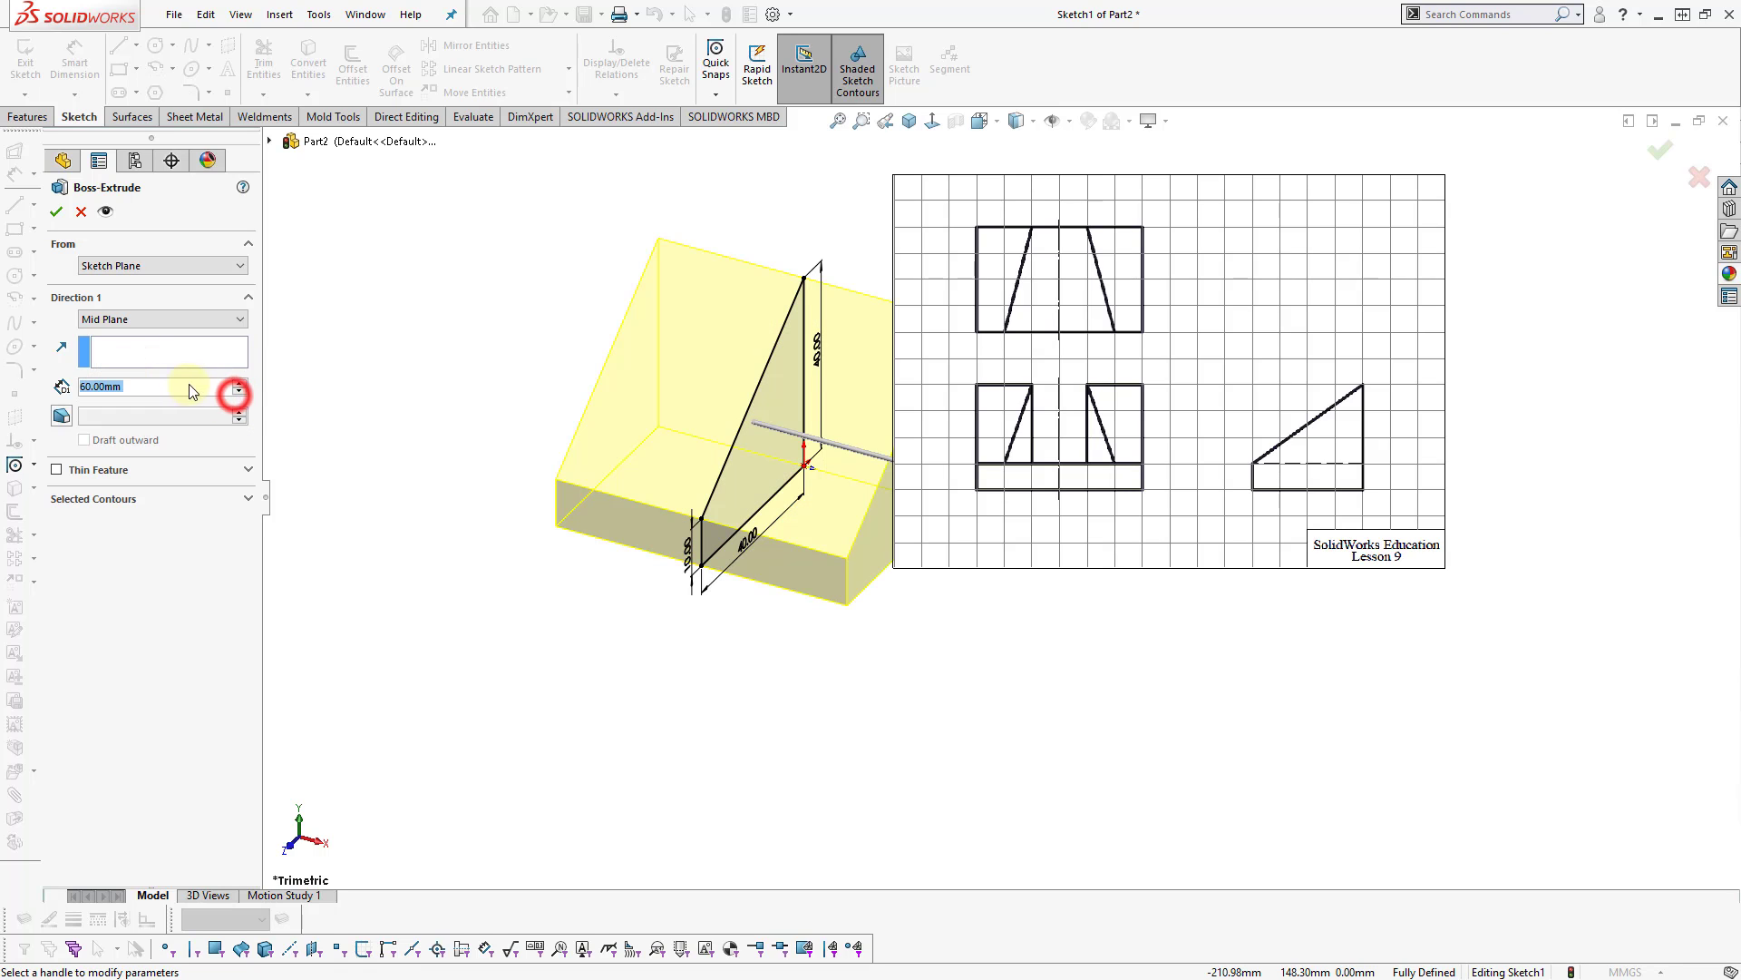
click(54, 211)
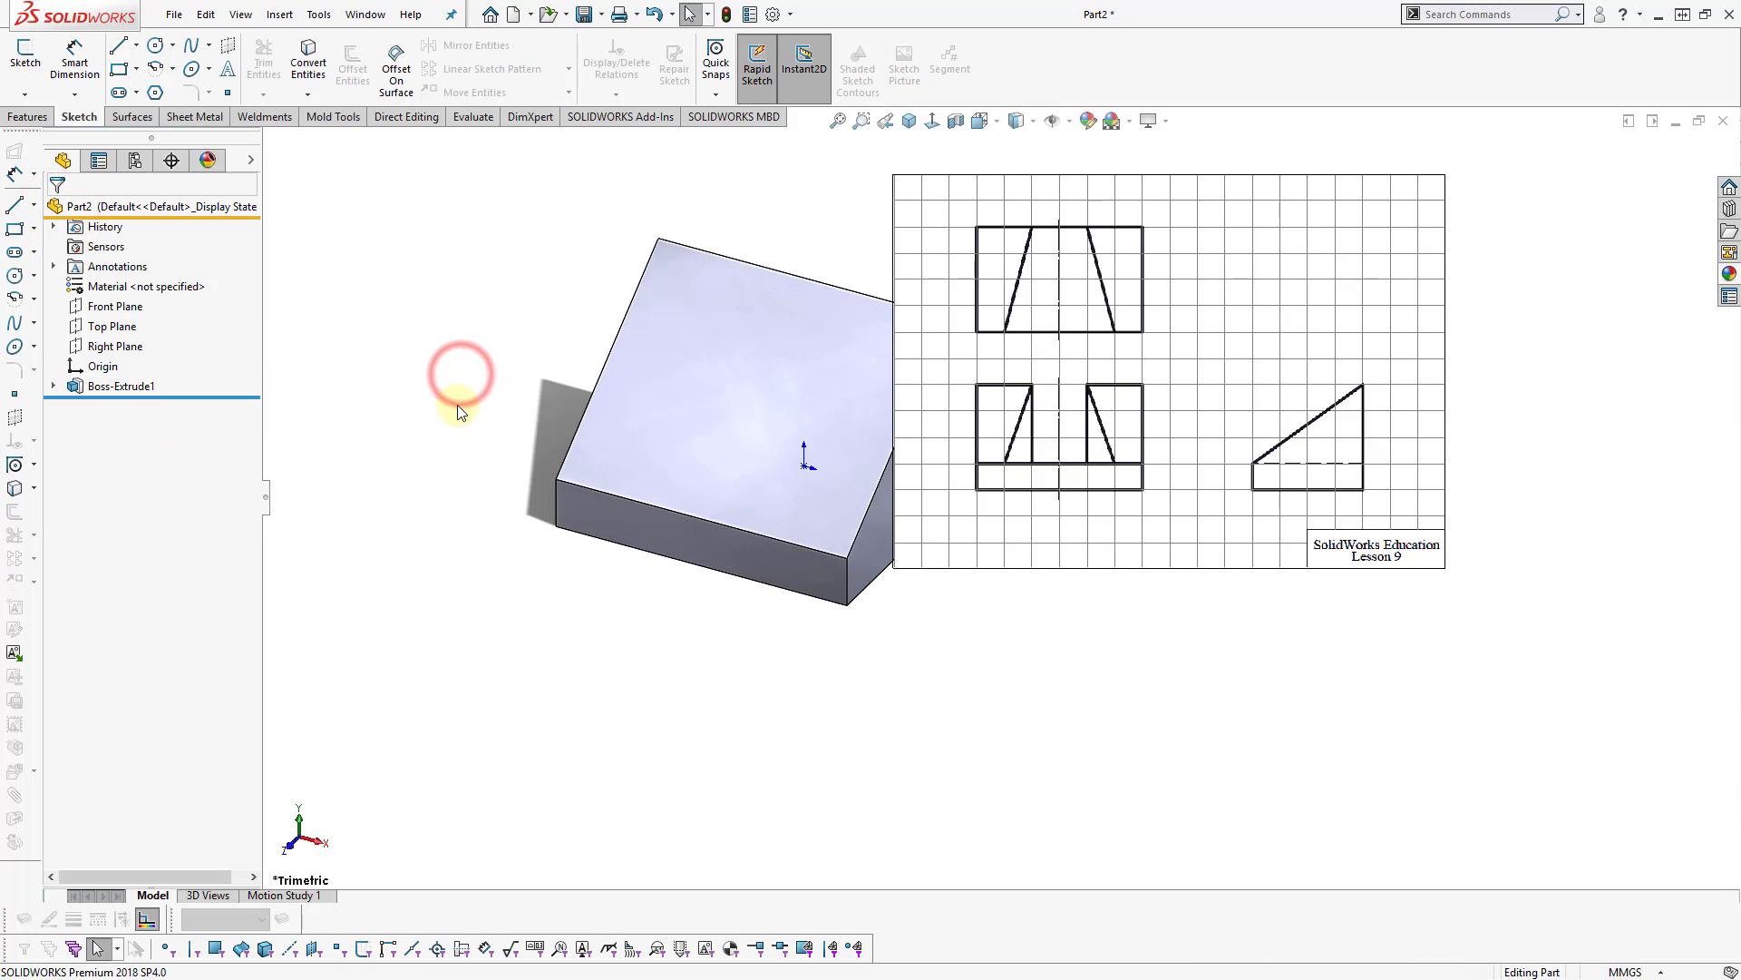
Move the reference drawing aside so it no longer overlaps the extruded wedge.
scroll(879, 472, up, 3)
scroll(1076, 416, down, 3)
drag(1075, 414, 1182, 429)
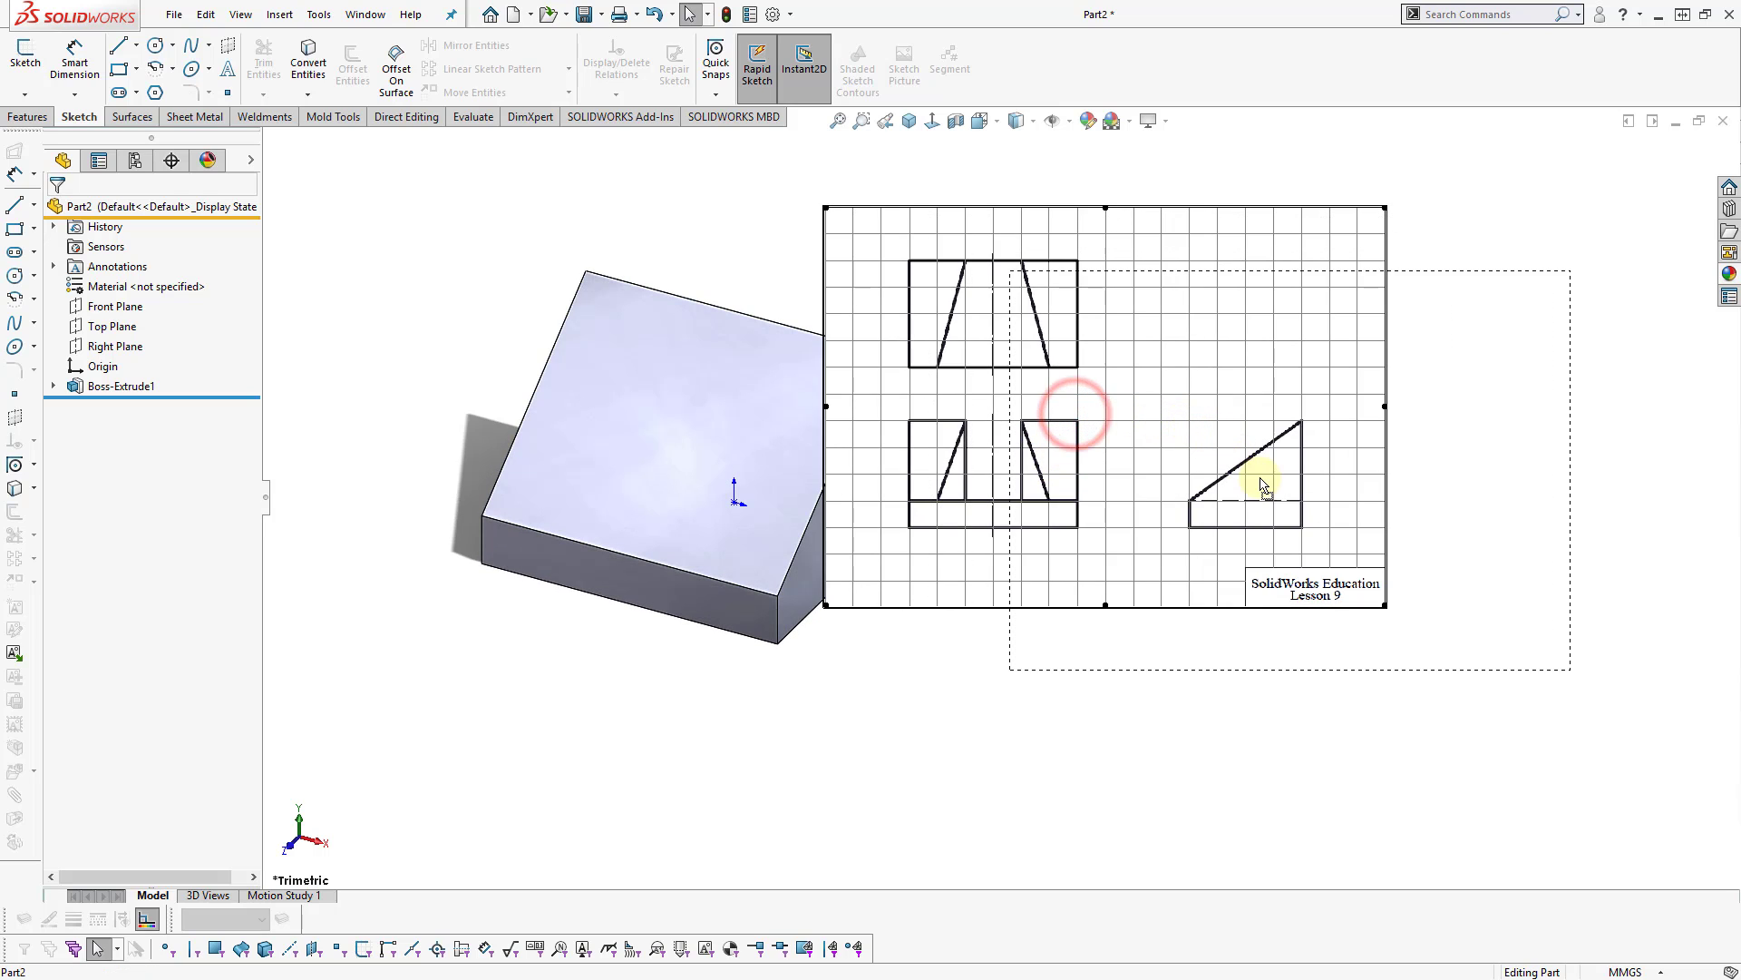
drag(1266, 485, 1266, 485)
click(900, 620)
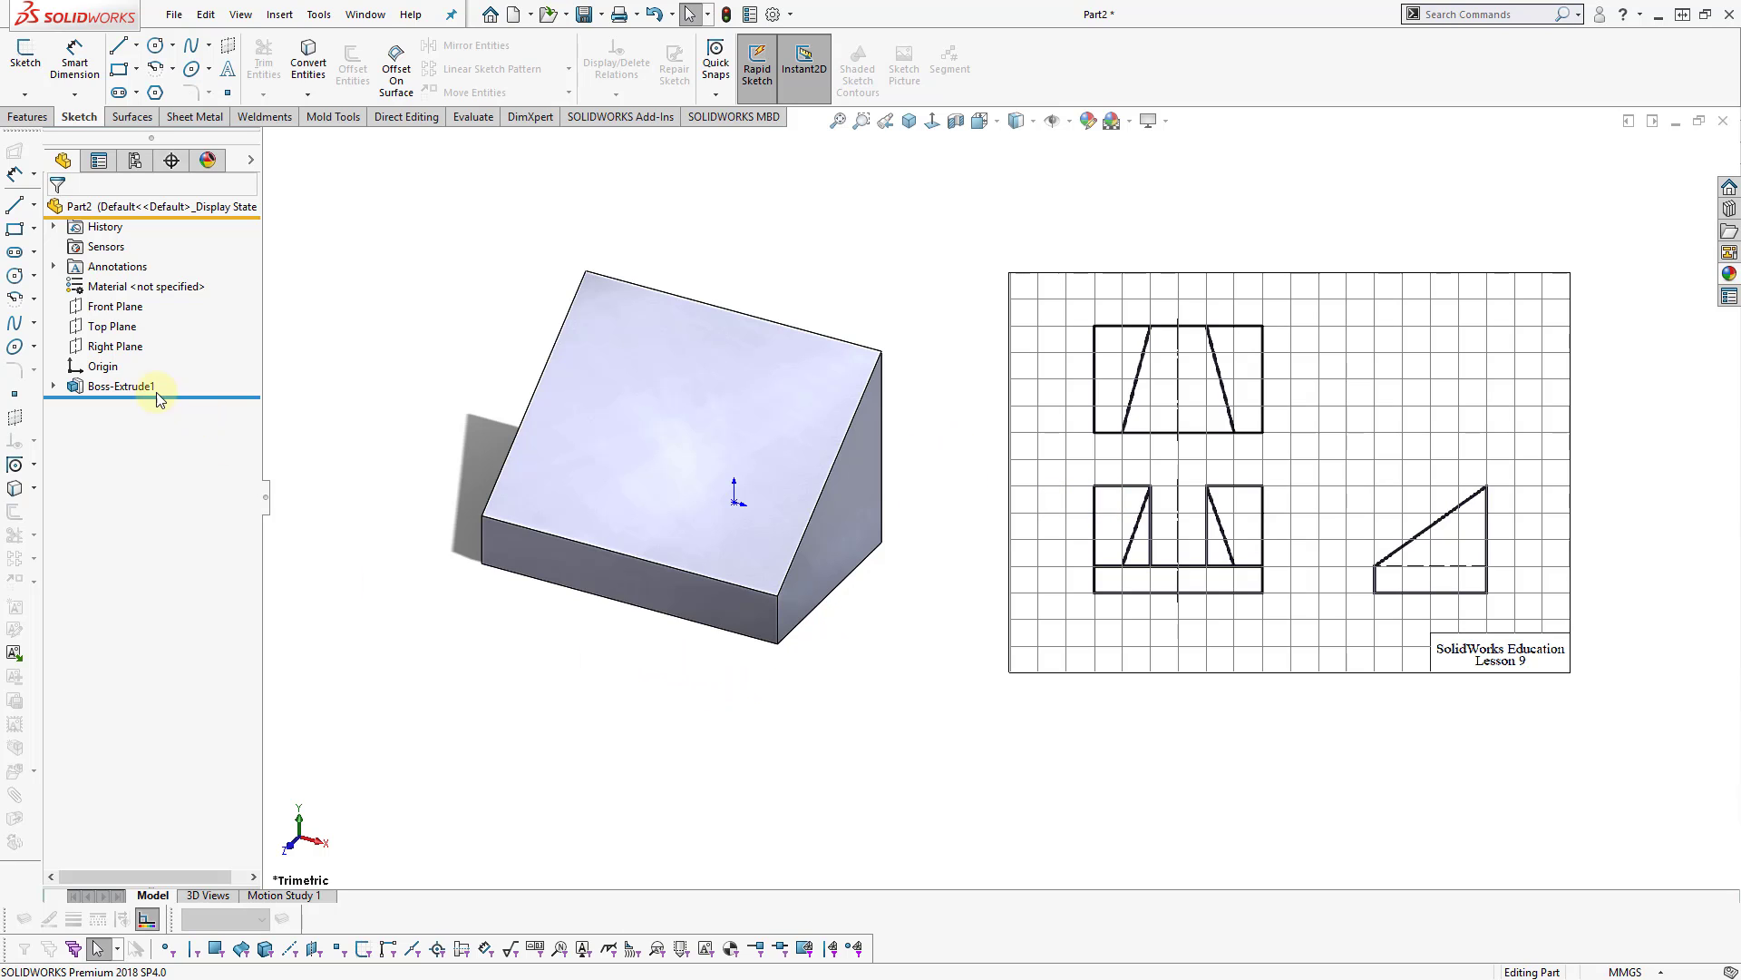
Start a new sketch on the Top Plane, viewed from above.
click(124, 331)
click(135, 294)
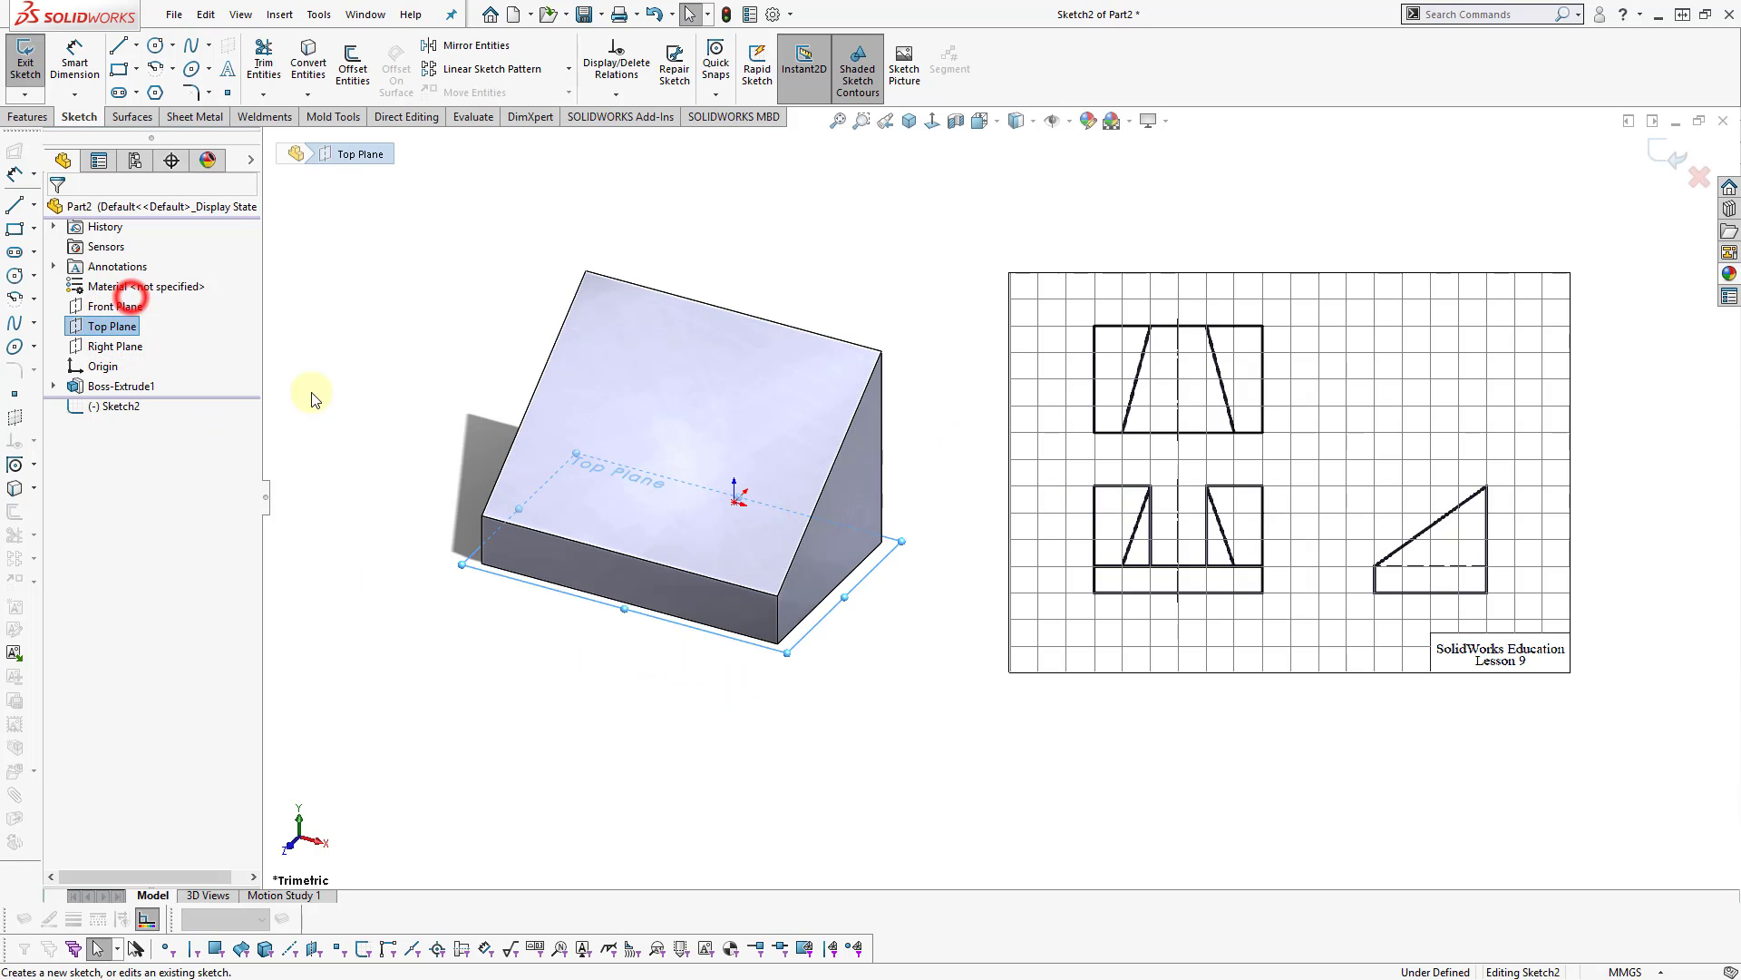
click(856, 272)
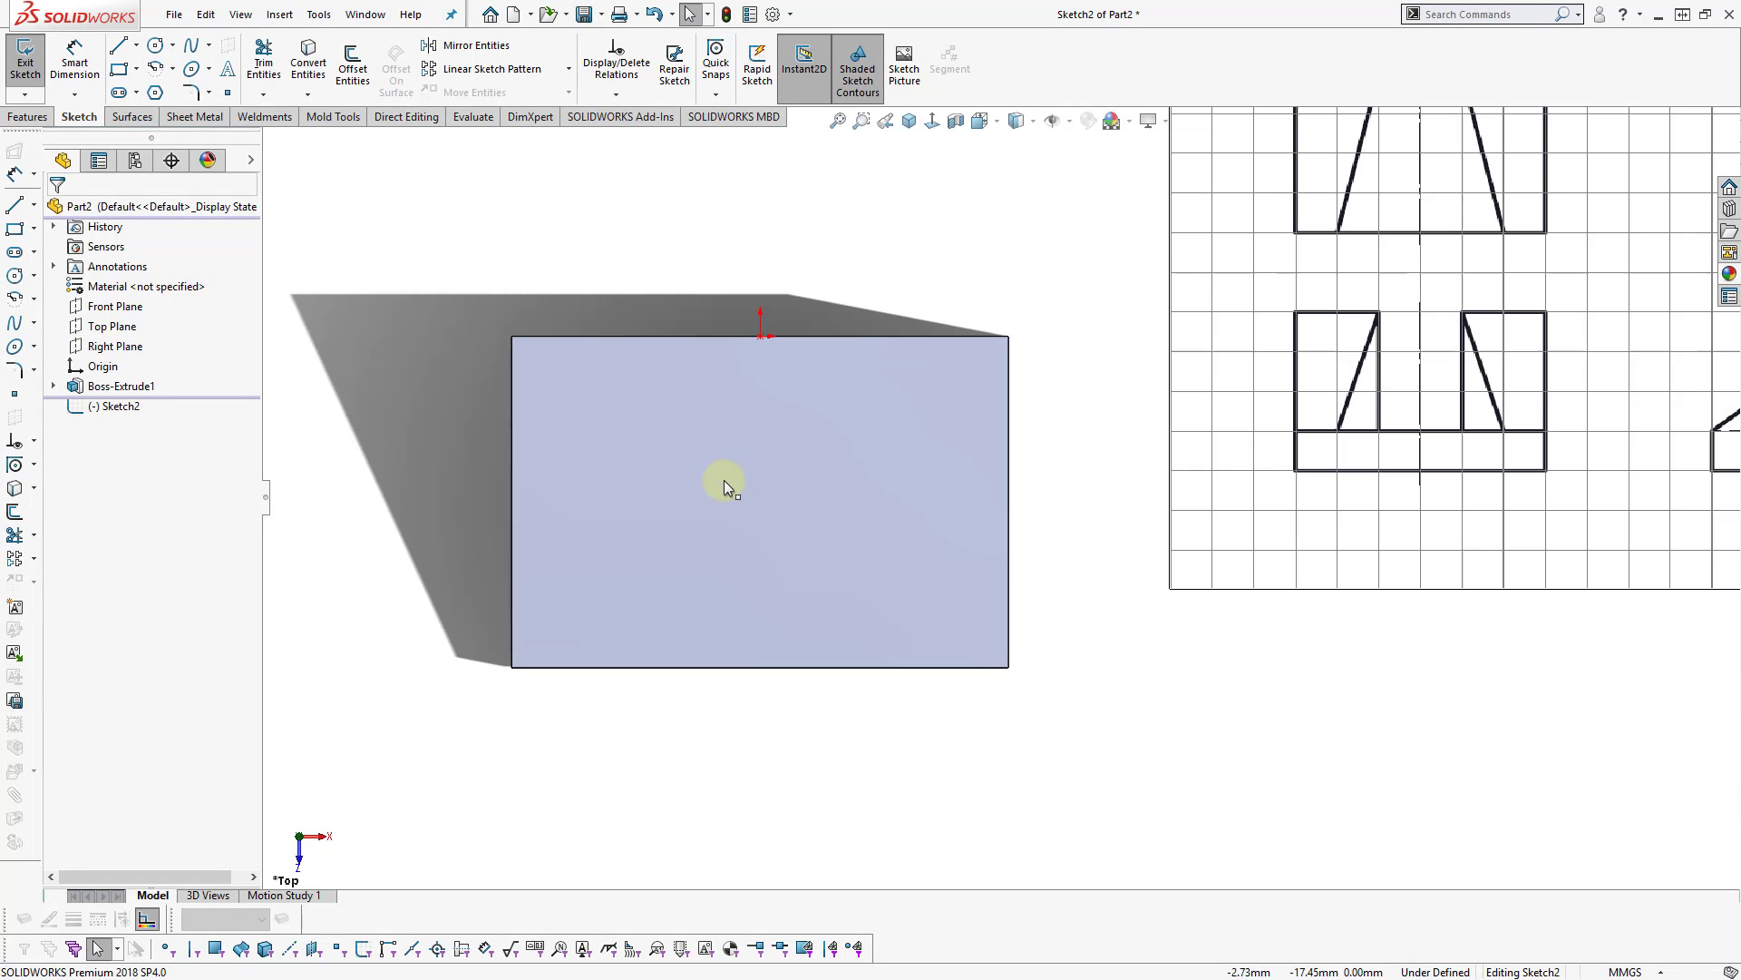
Sketch two slanted lines from the wedge's back edge to its front edge, either side of the origin and spreading apart toward the front.
right_drag(970, 272, 937, 276)
drag(785, 385, 718, 615)
click(713, 616)
key(Escape)
drag(901, 264, 996, 261)
key(l)
drag(888, 386, 950, 617)
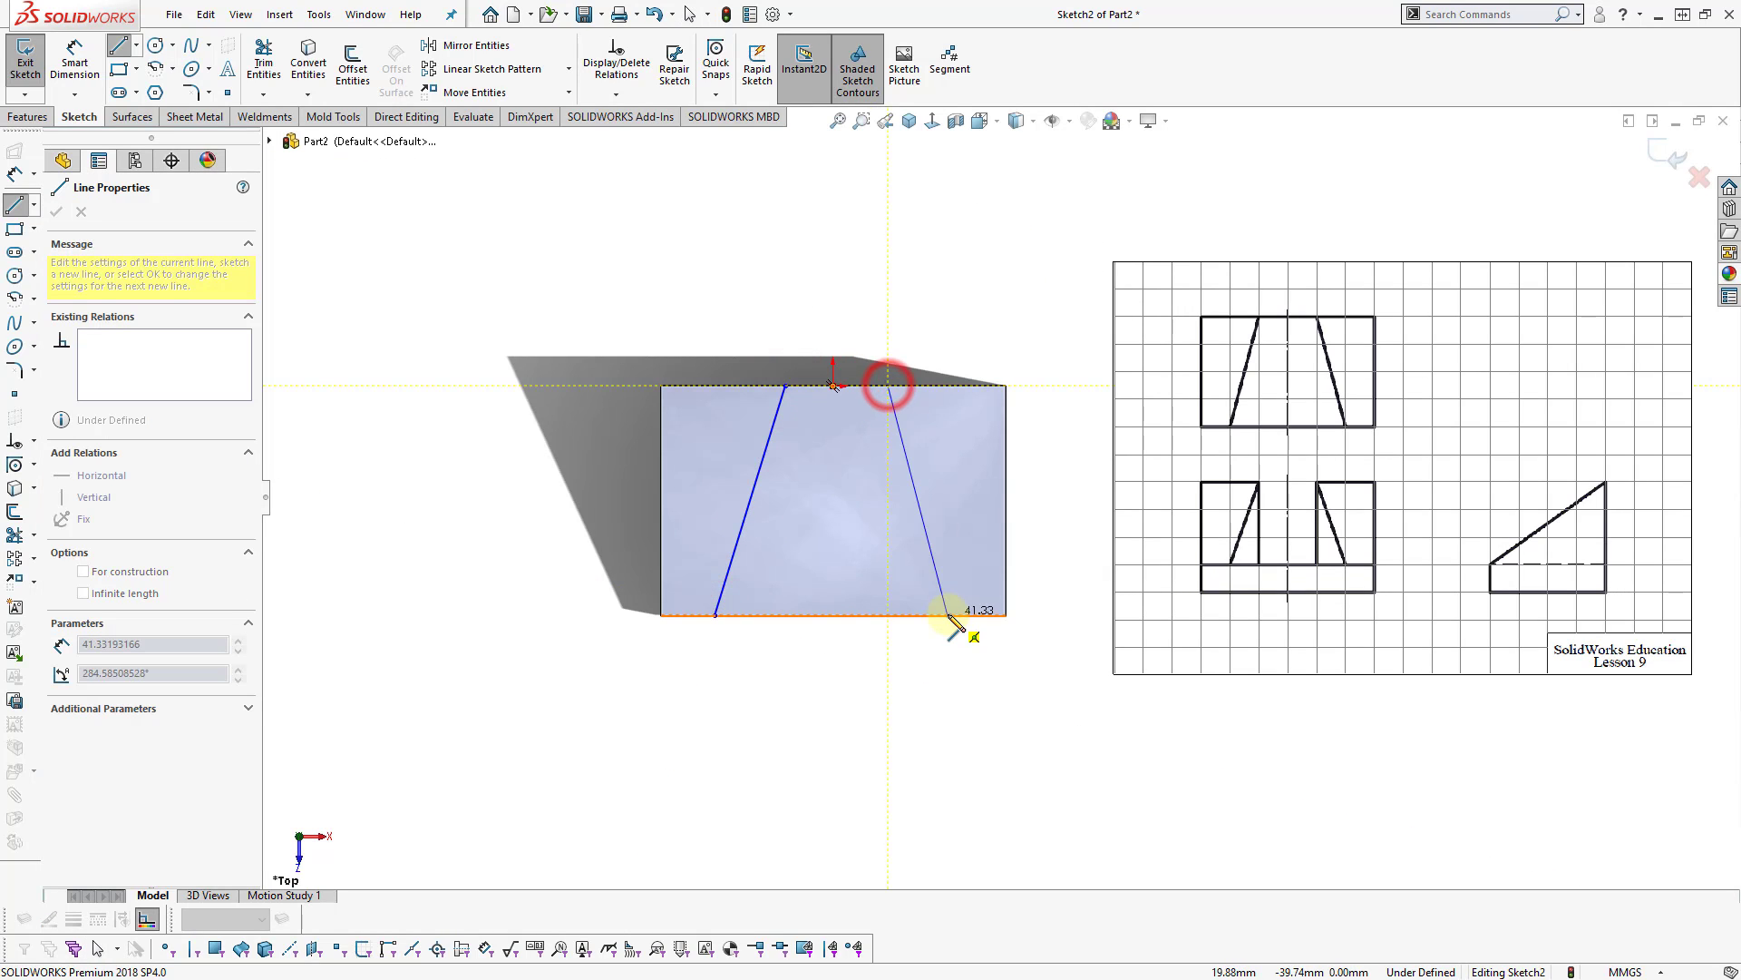
click(948, 616)
key(Escape)
Convert the wedge's back and front edges into sketch lines with Convert Entities.
right_drag(1054, 526, 1016, 427)
click(856, 387)
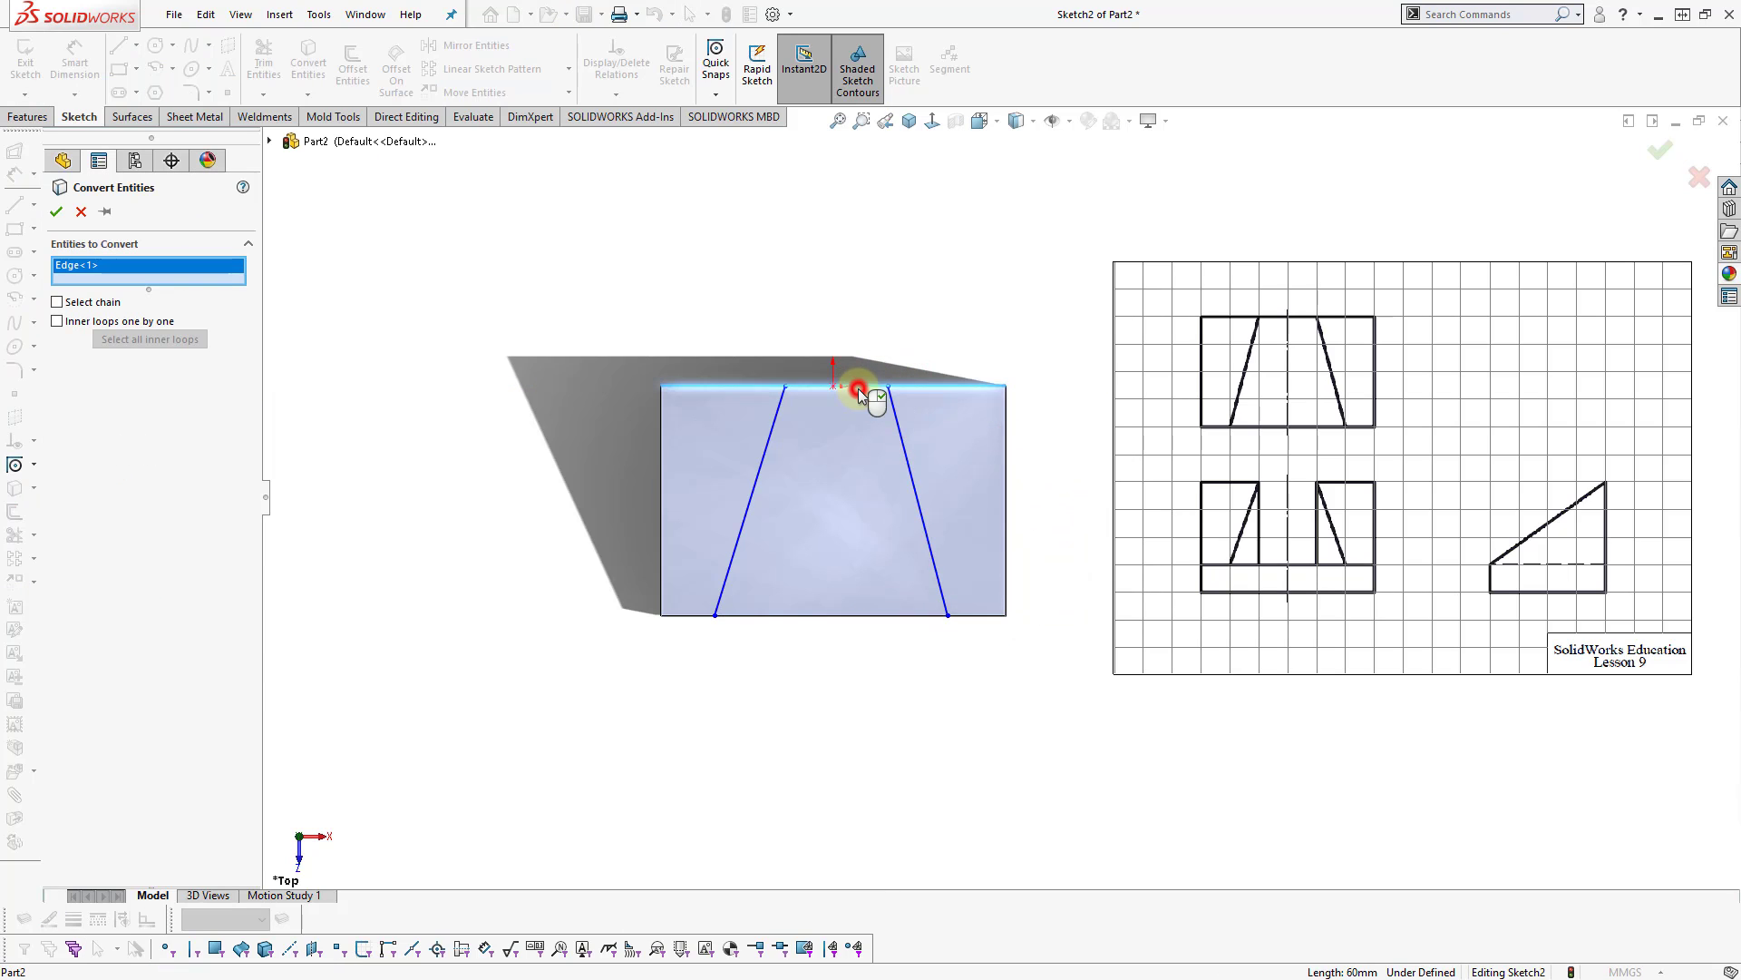
click(834, 617)
right_click(834, 617)
Power trim the converted edge lines outside the two slanted lines, leaving a closed trapezoid.
right_drag(836, 717, 723, 831)
right_drag(698, 773, 692, 634)
drag(587, 581, 723, 342)
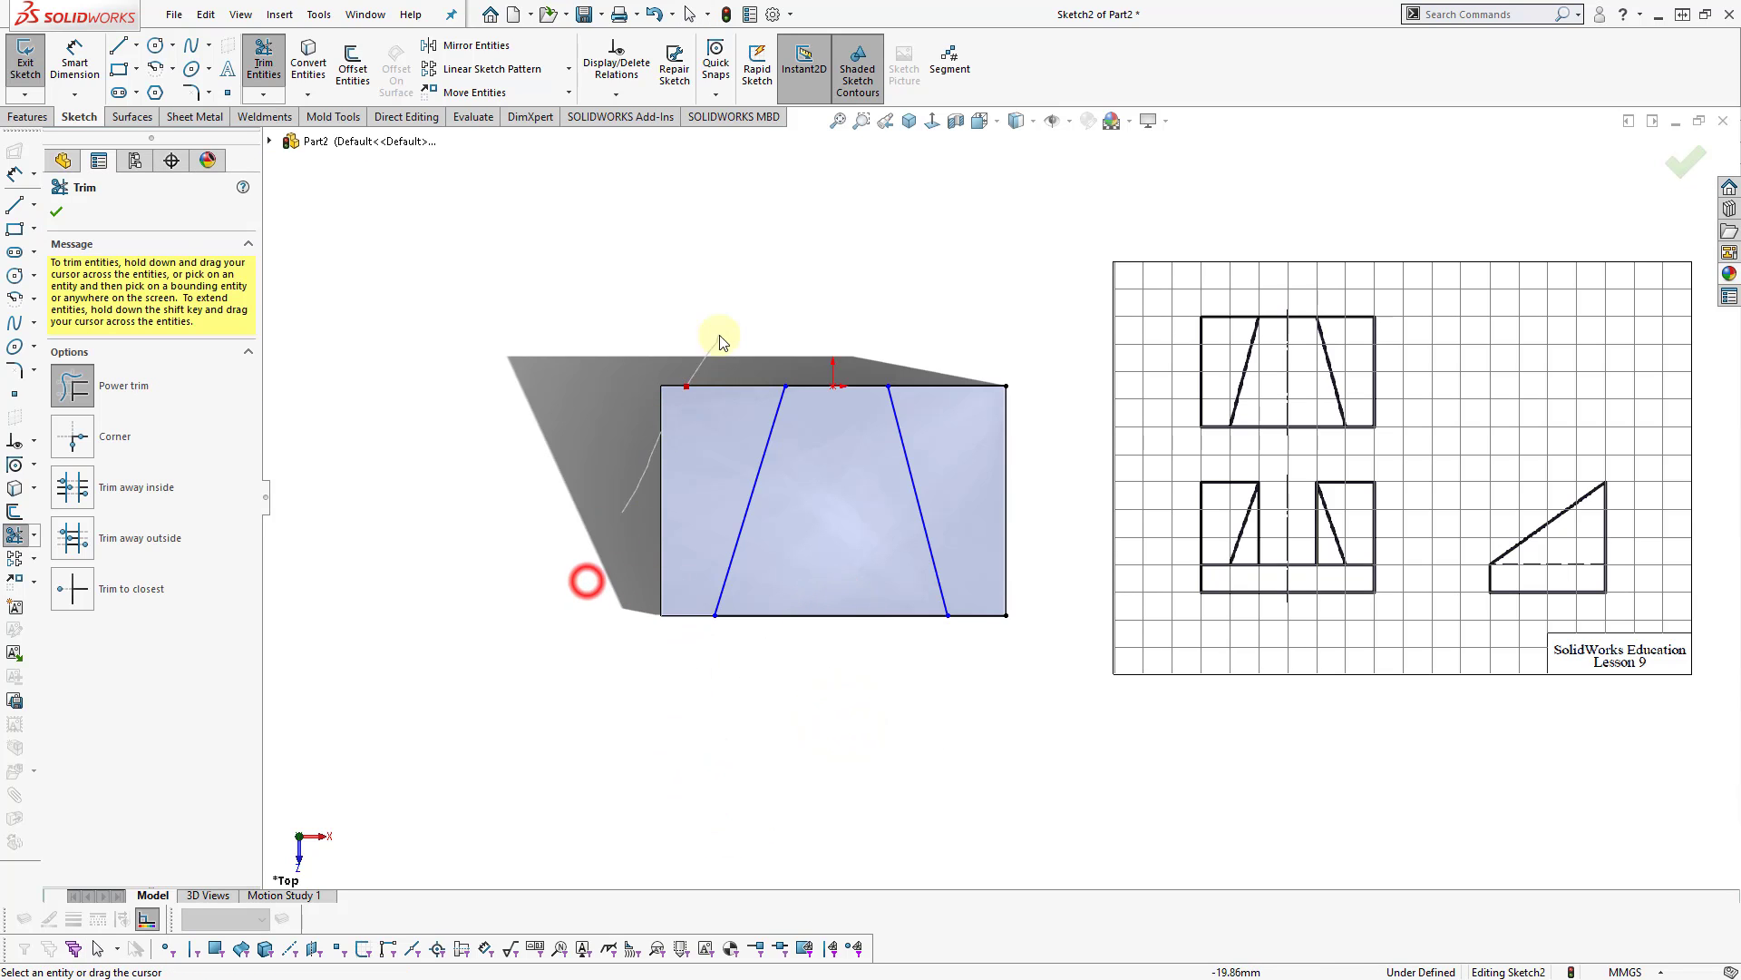
drag(968, 383, 987, 680)
key(Escape)
Dimension the trapezoid's short back side at 20 mm.
right_drag(974, 772, 970, 700)
click(851, 383)
click(828, 321)
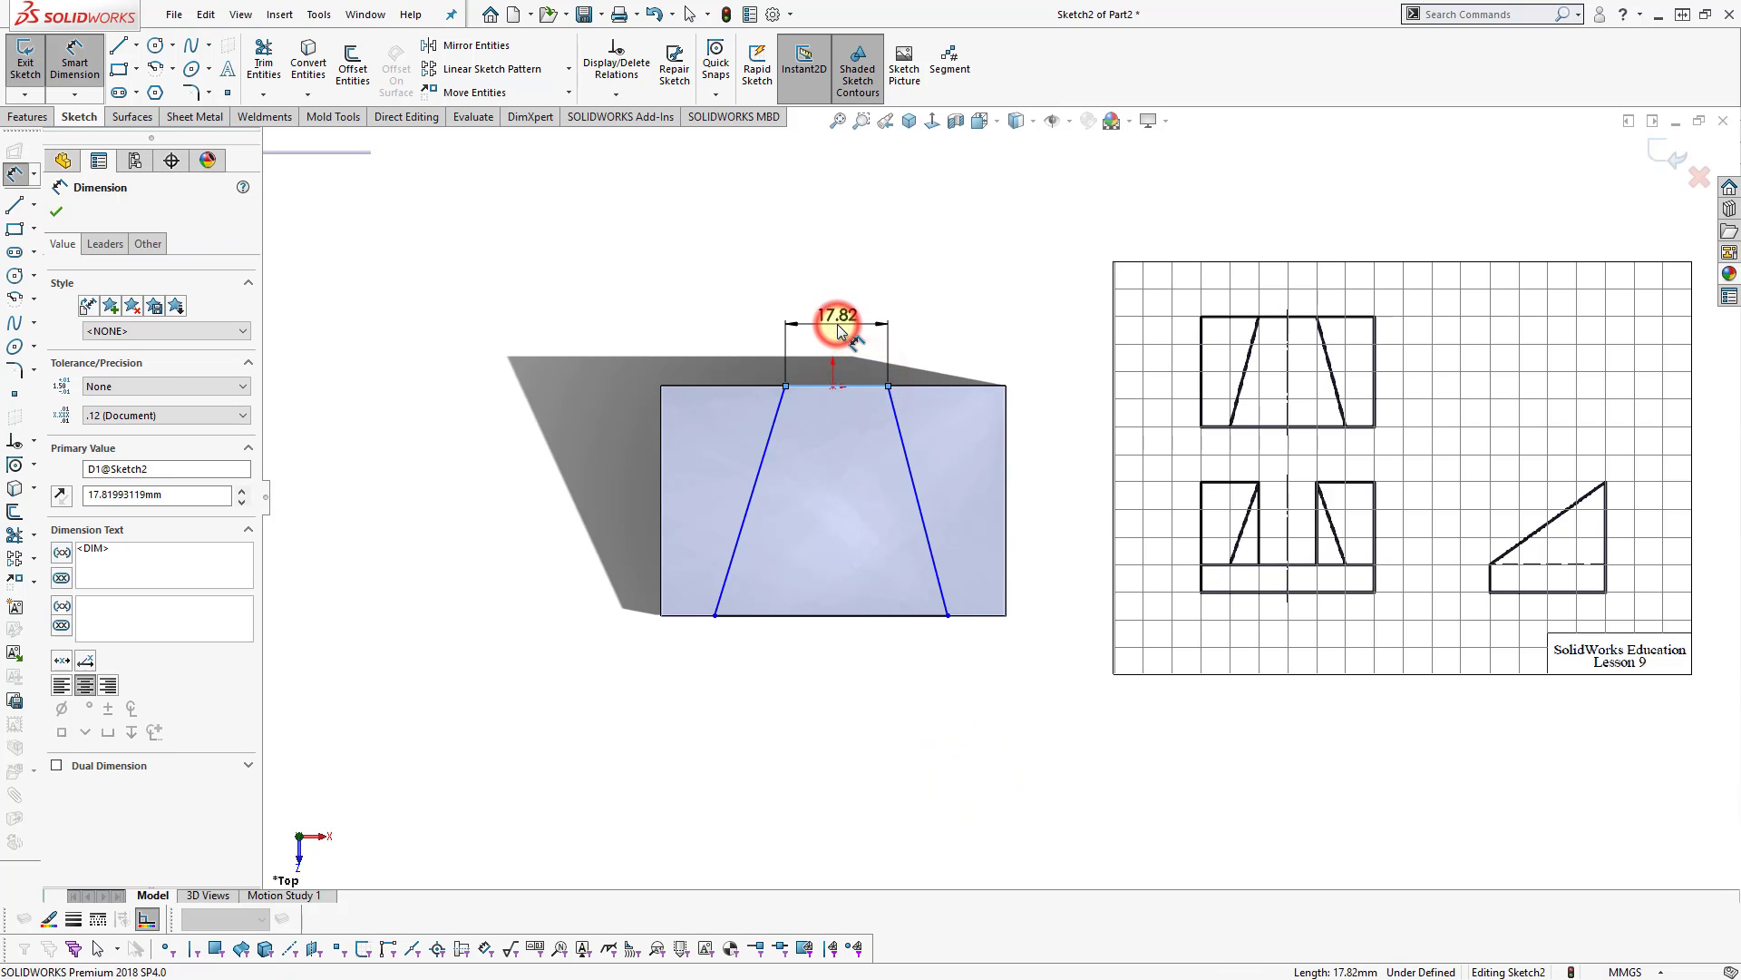
text(20)
key(Return)
click(977, 240)
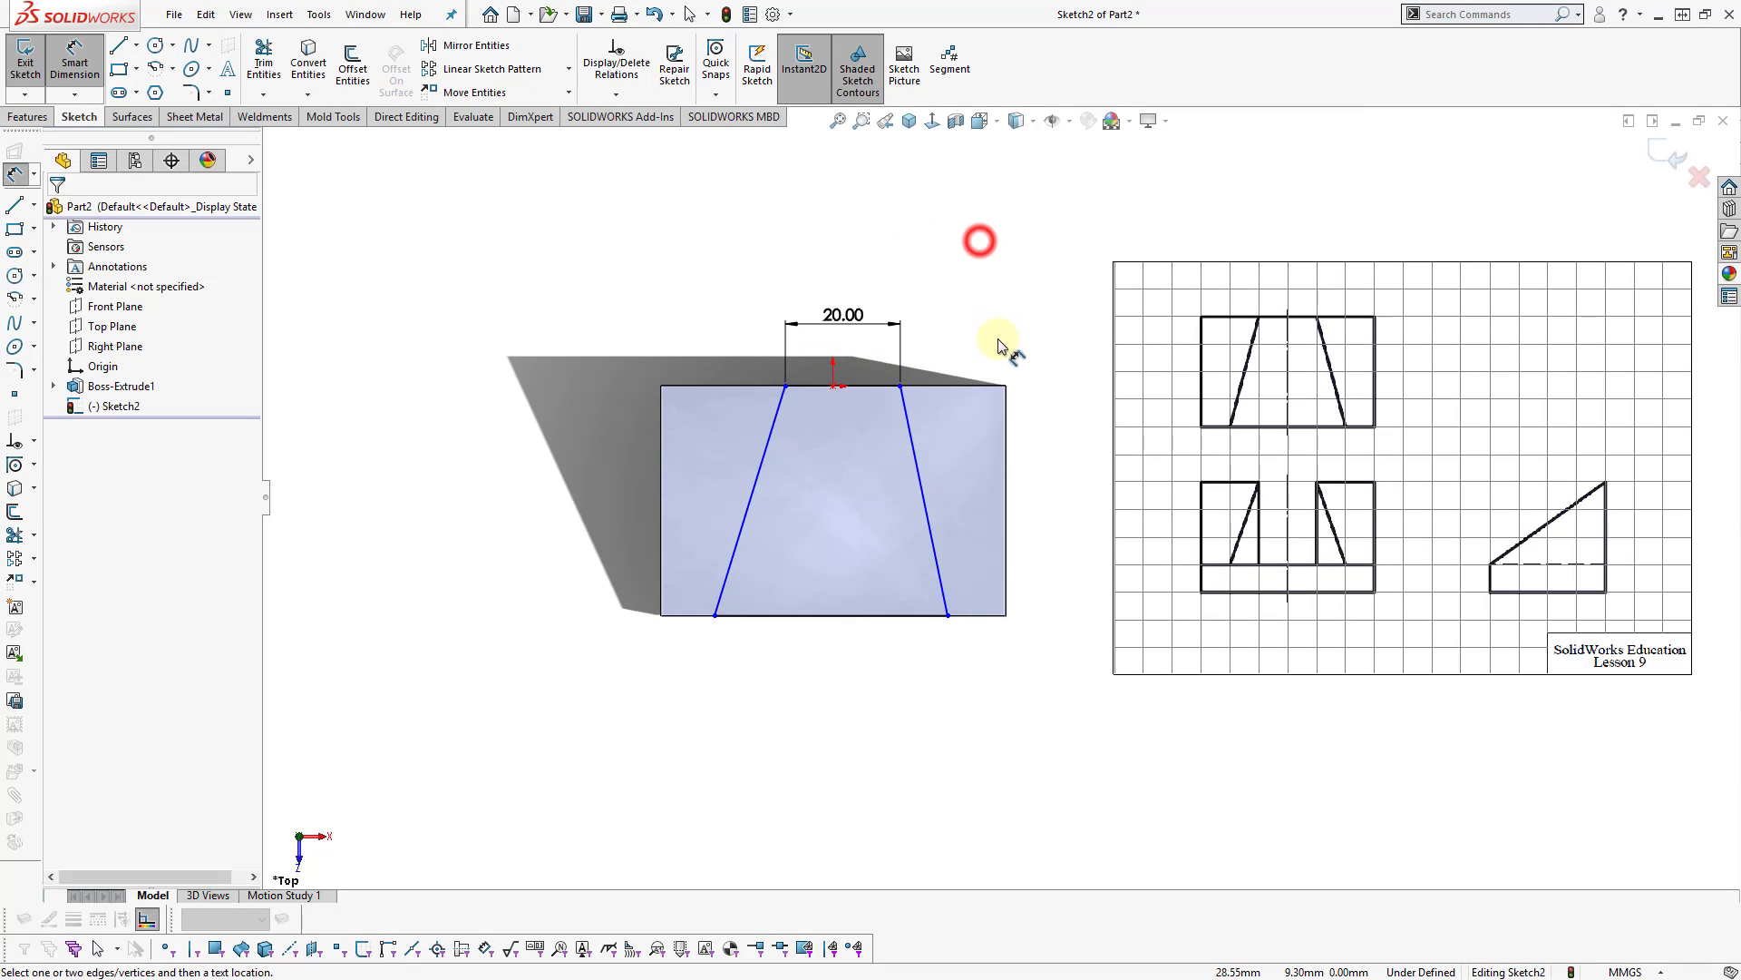
Dimension the trapezoid's long front side at 40 mm.
click(843, 620)
click(838, 681)
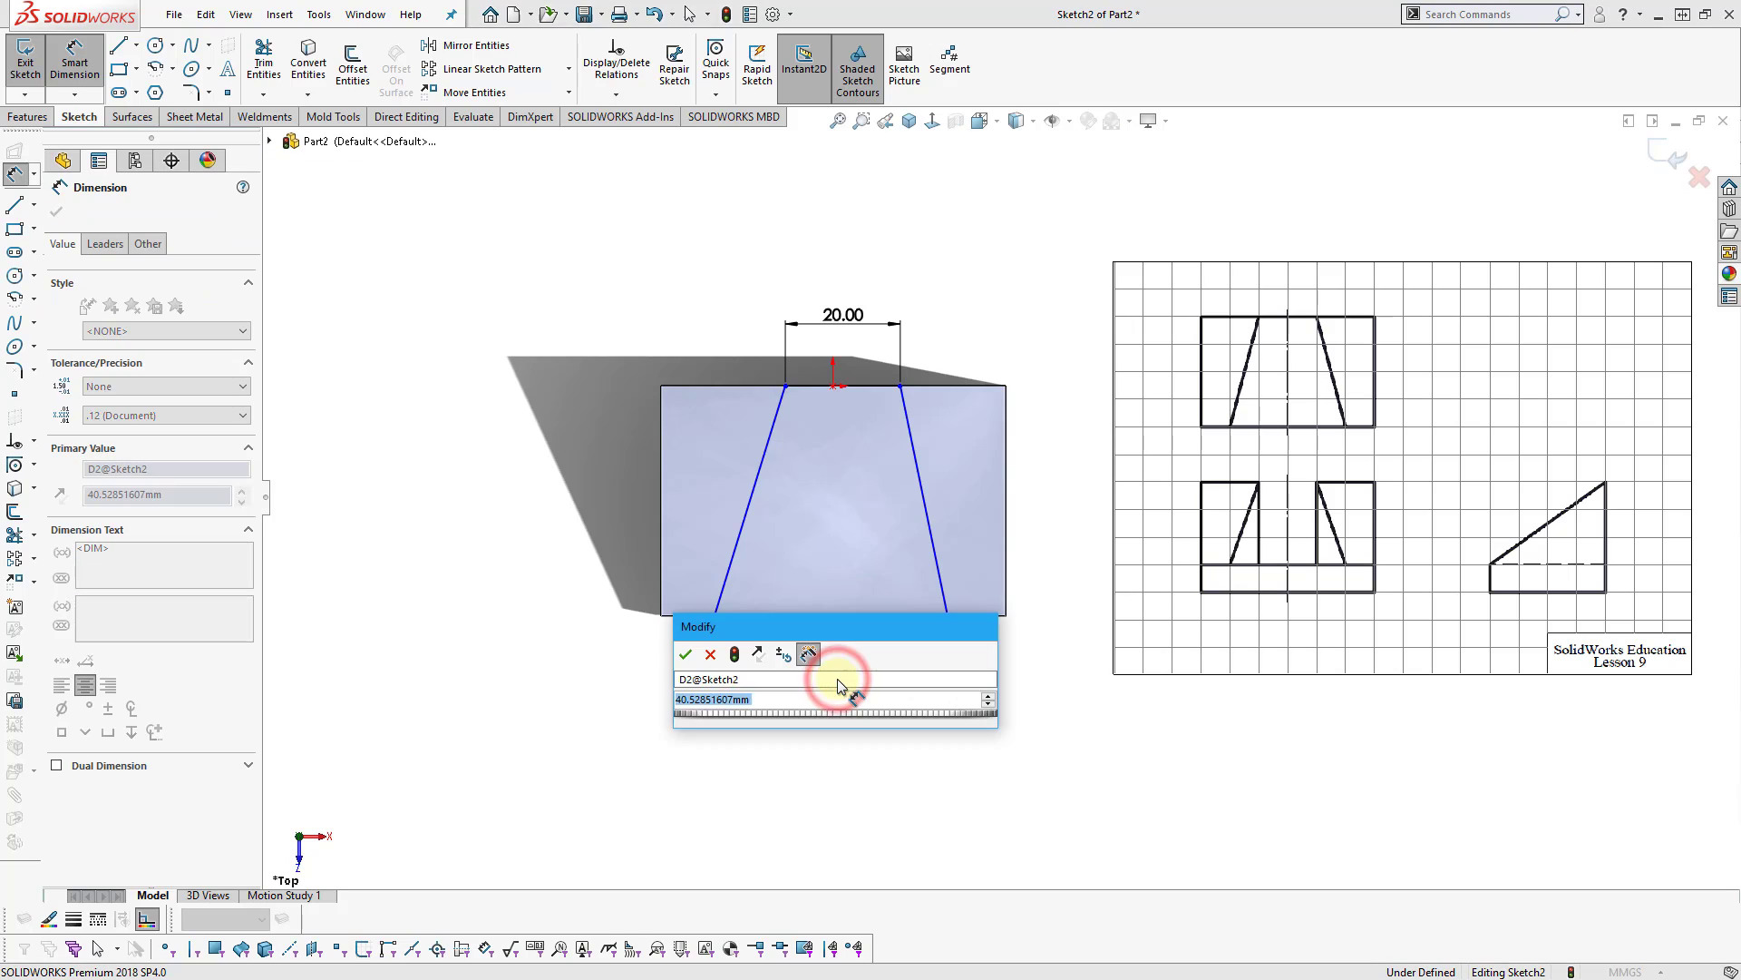
text(40)
key(Return)
click(887, 773)
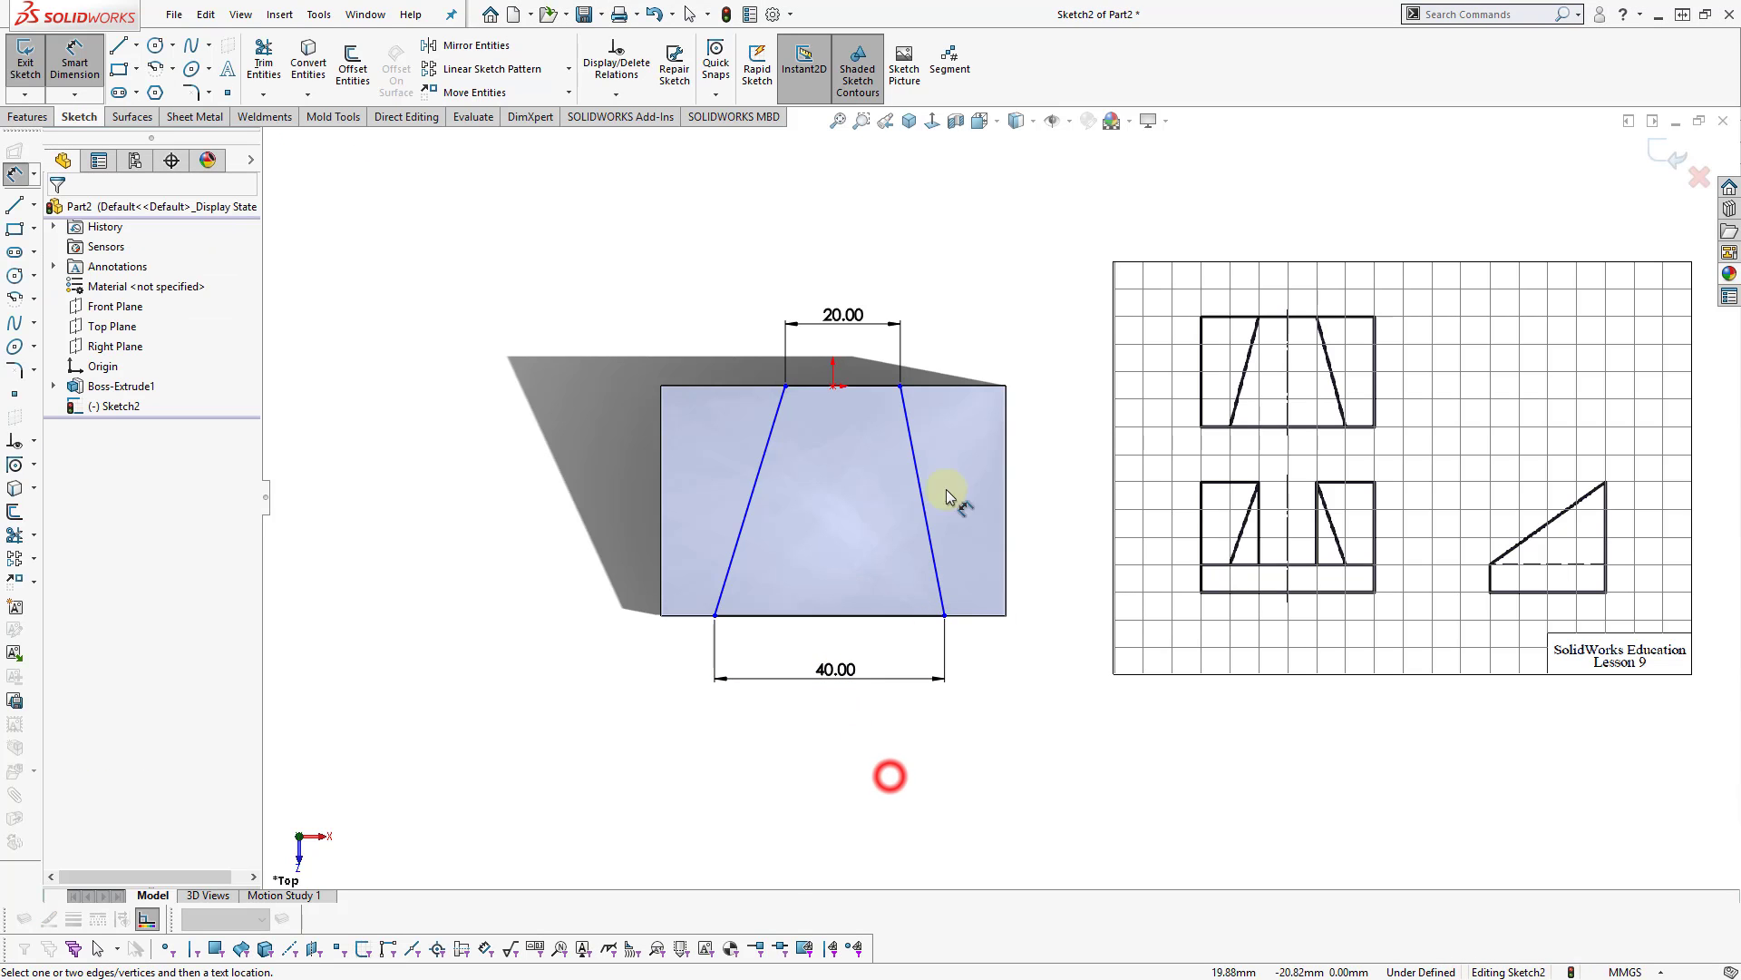
key(Escape)
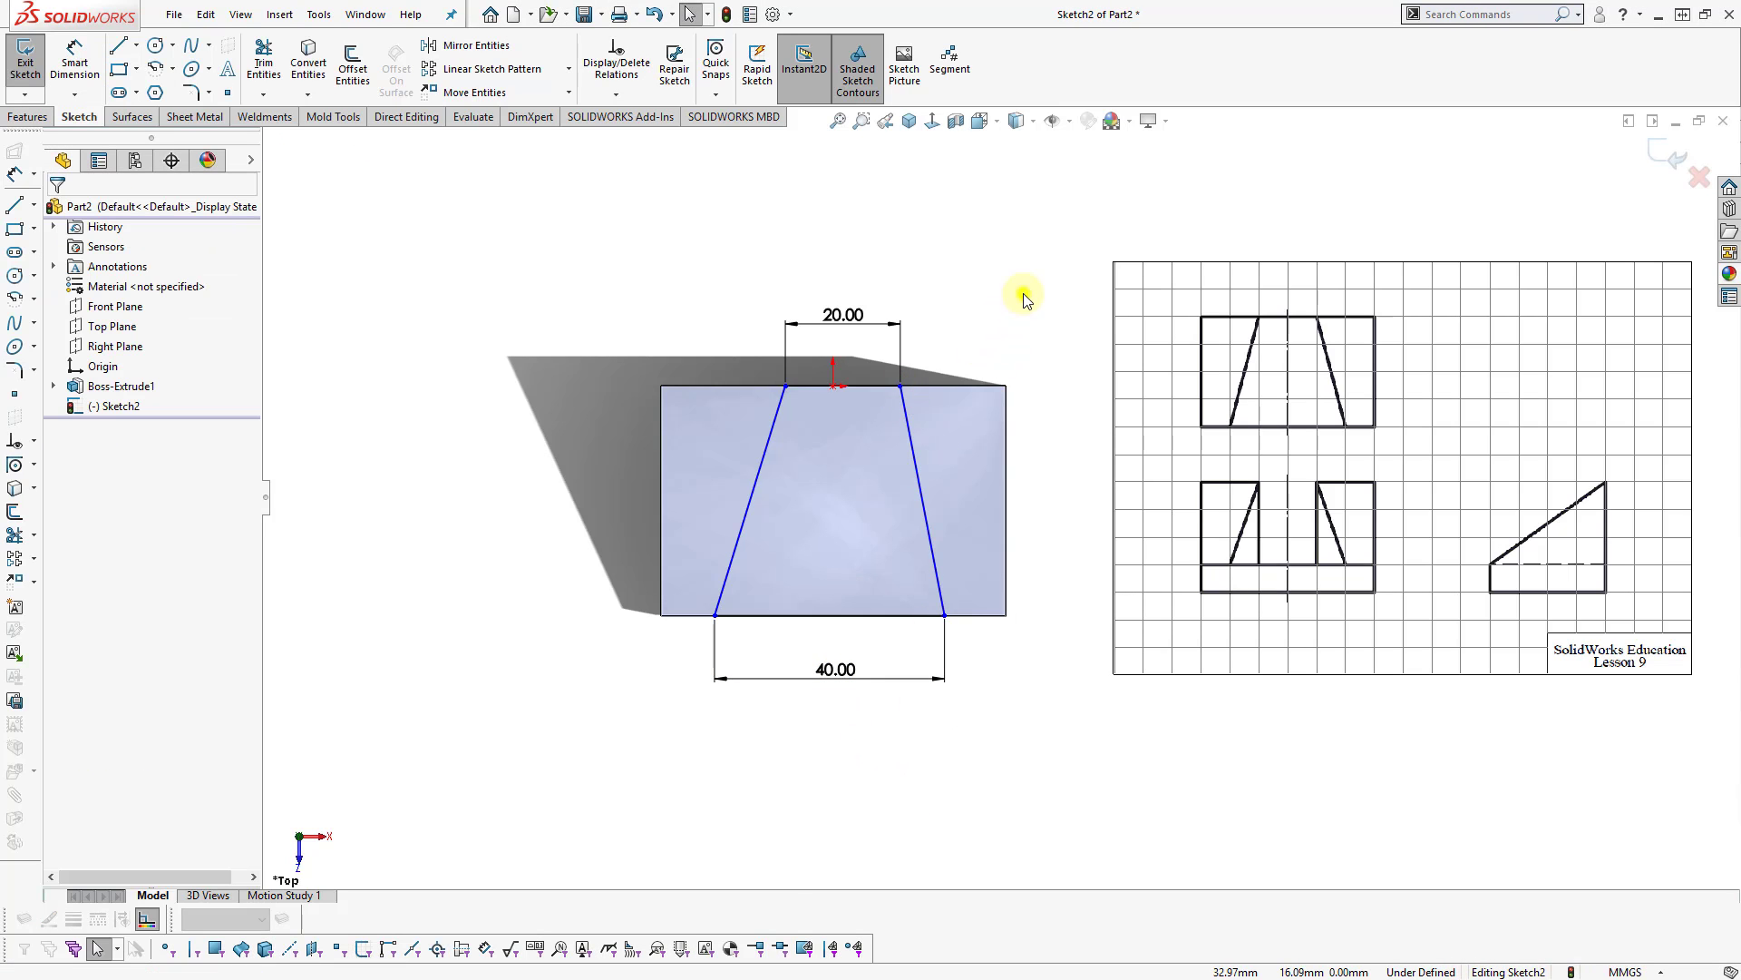
Sketch a vertical construction centerline from the origin to the wedge's front edge.
right_drag(1022, 292, 929, 284)
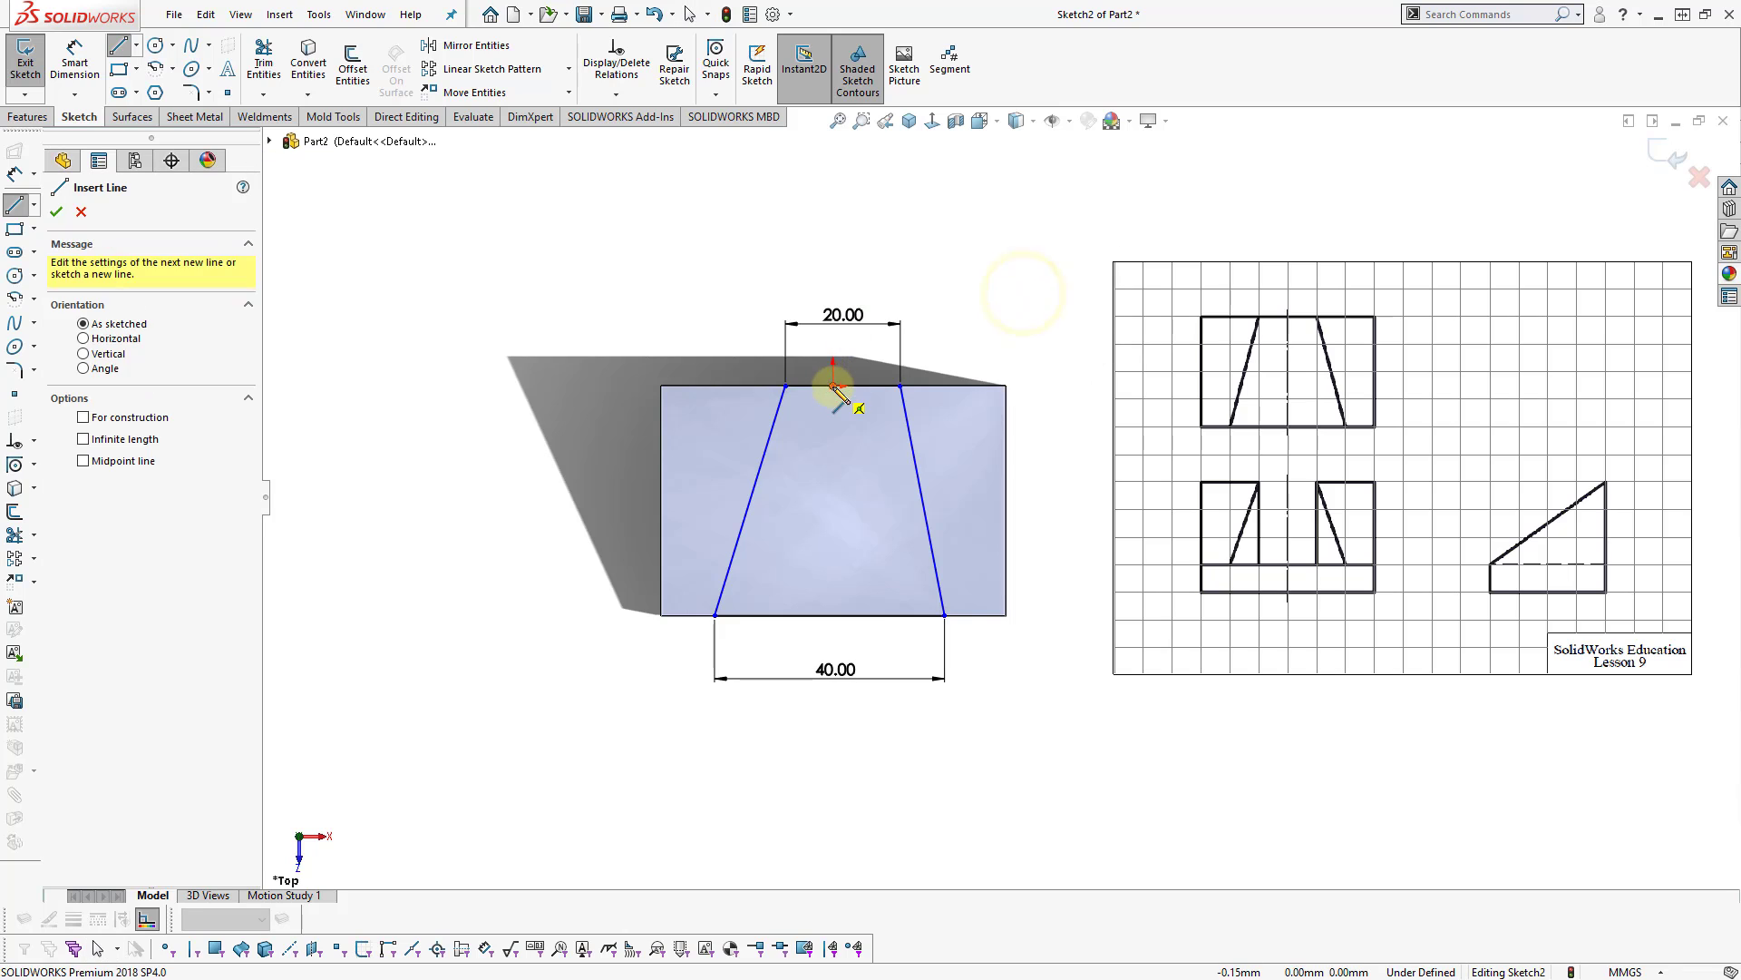
click(833, 616)
key(Escape)
click(833, 502)
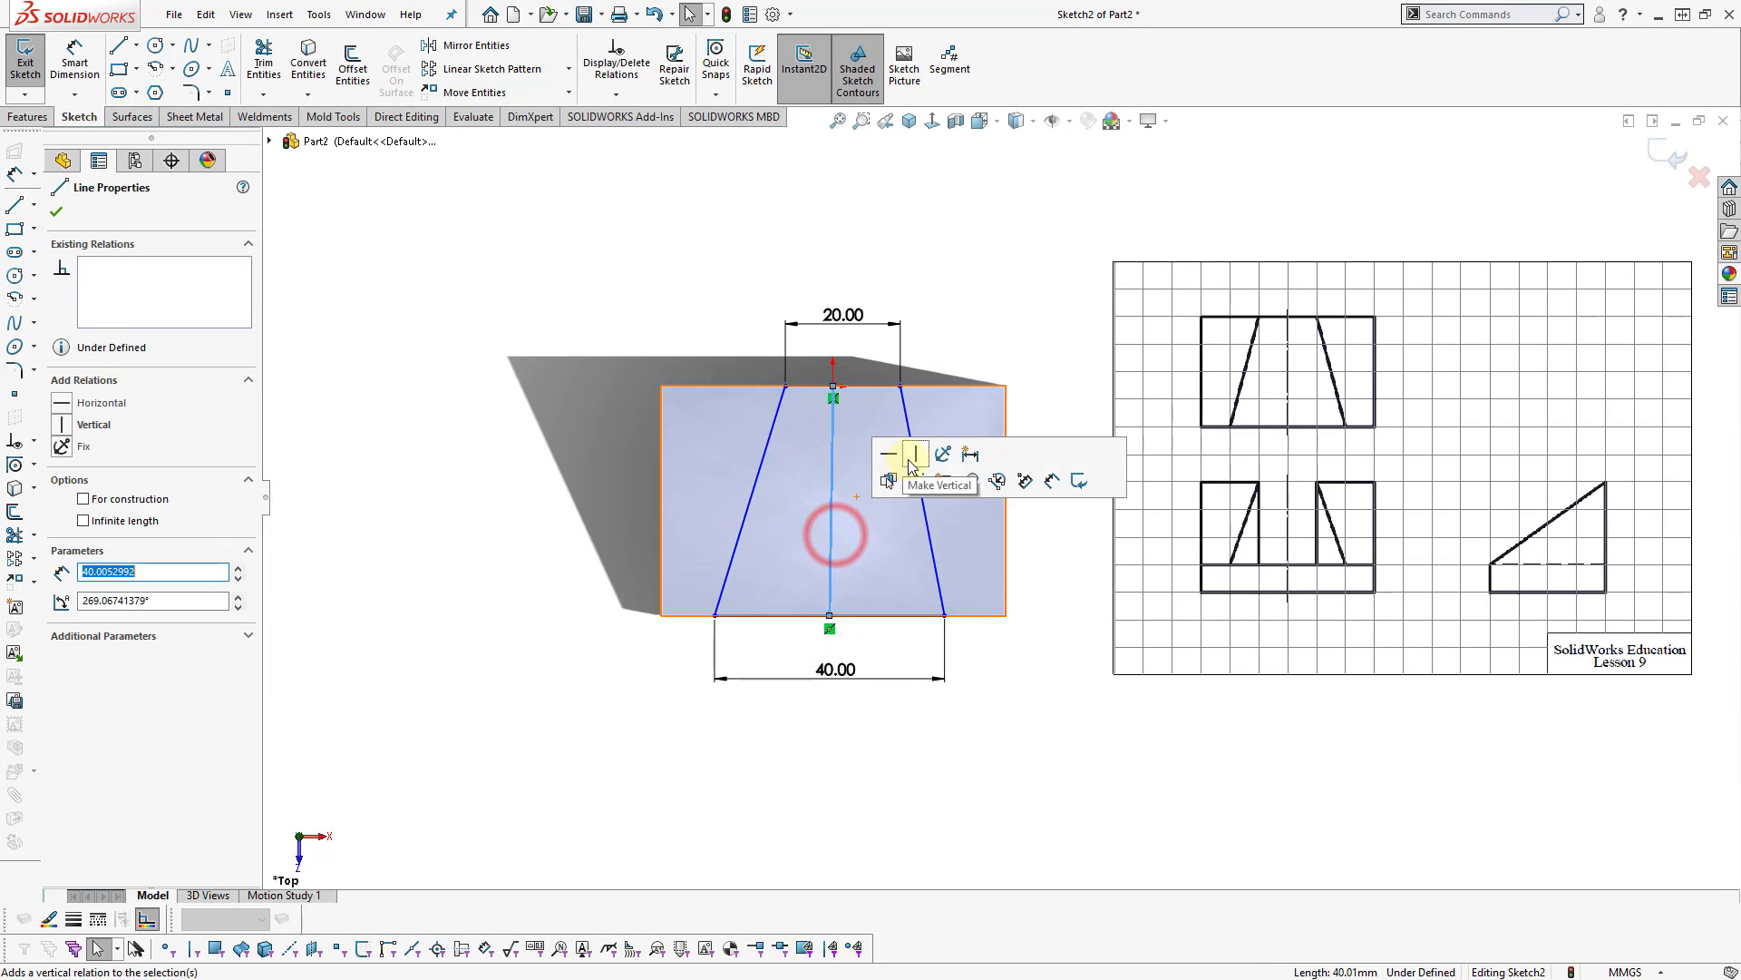
click(916, 481)
click(934, 739)
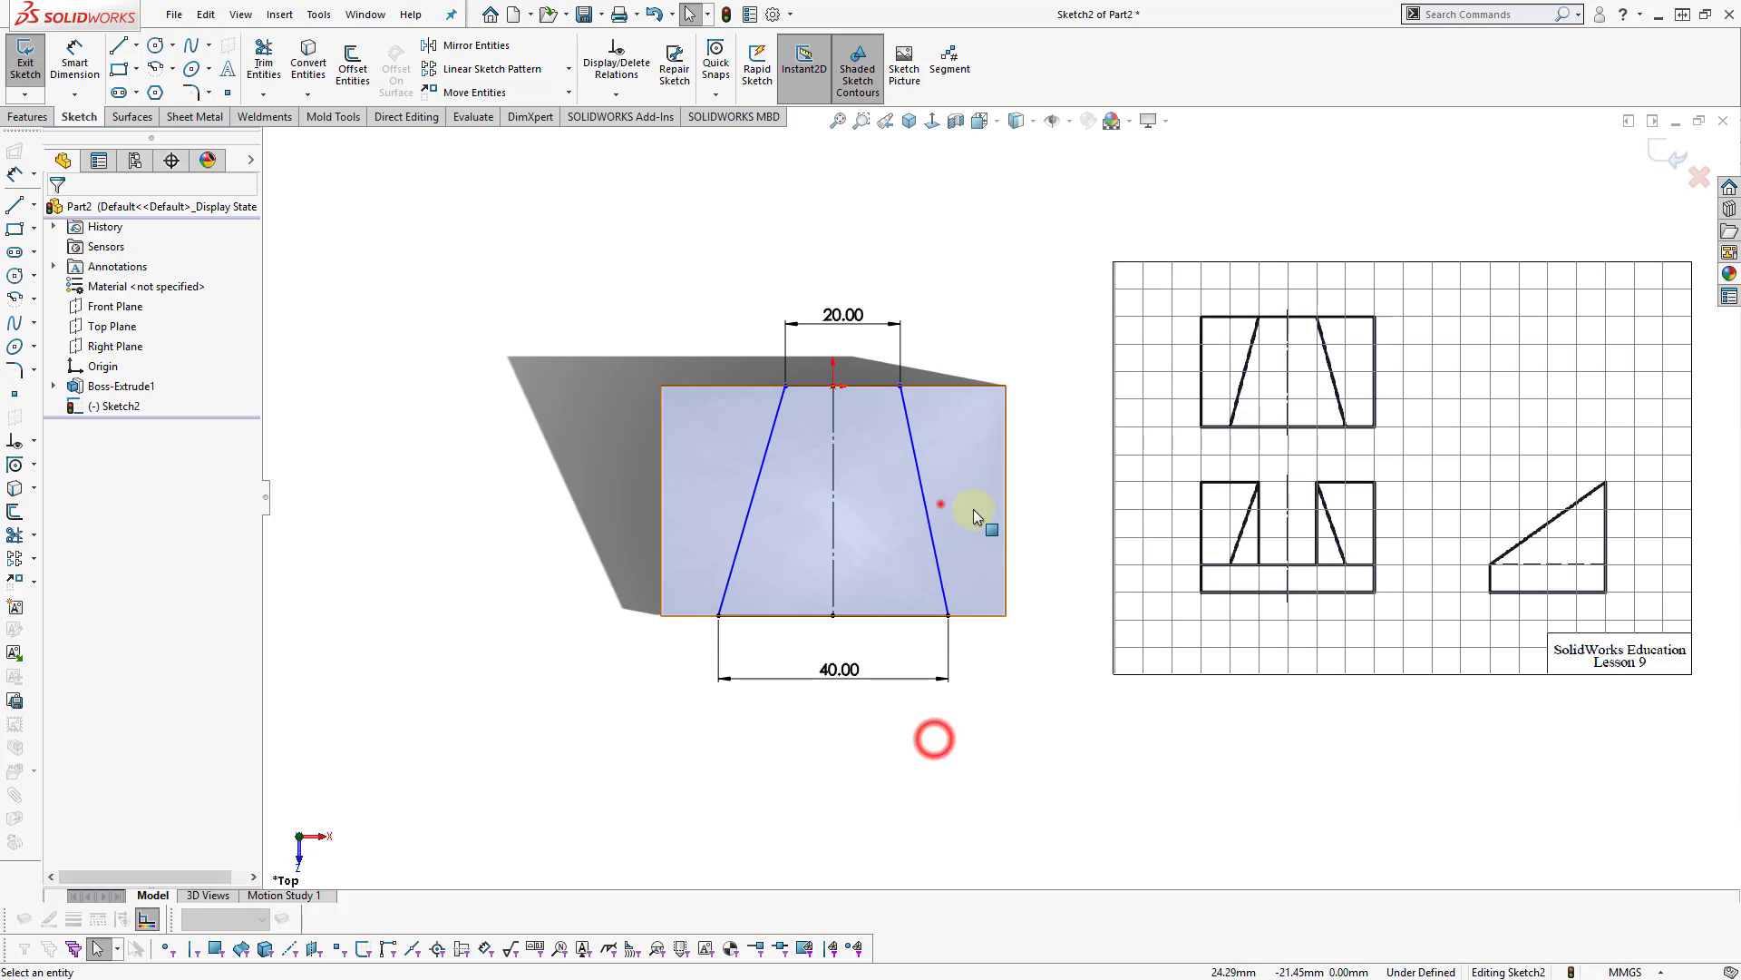
Make the trapezoid's two slanted sides symmetric about the construction centerline.
drag(971, 508, 702, 468)
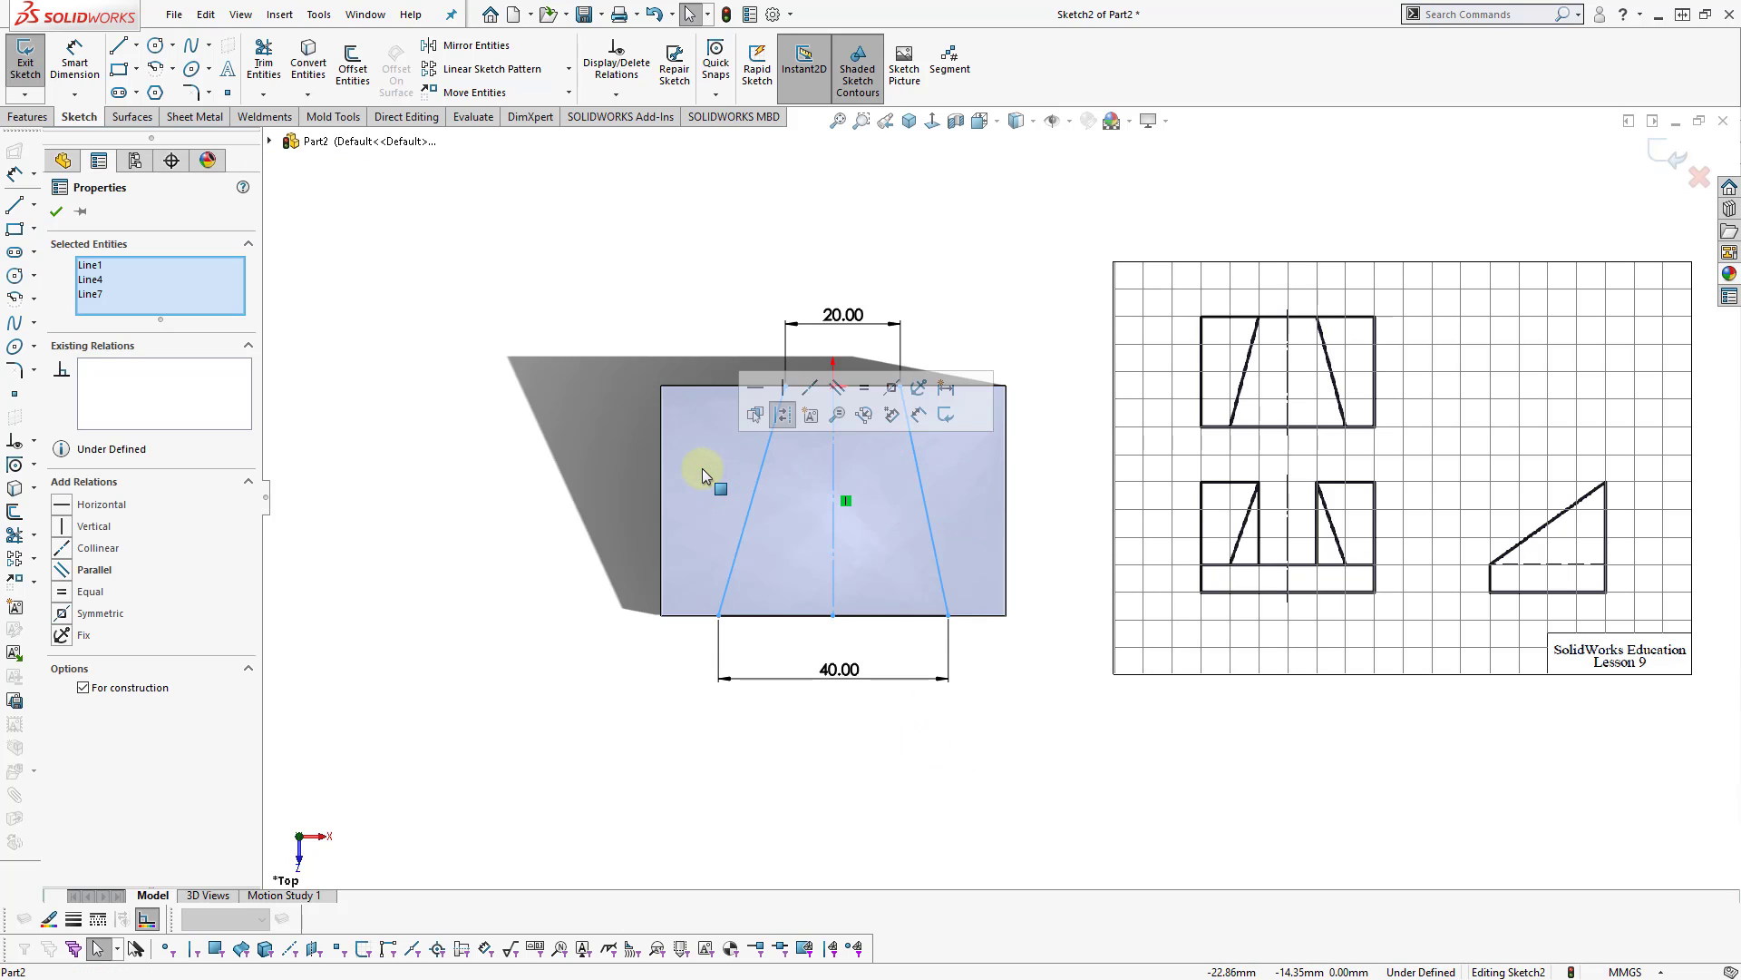
click(892, 390)
click(984, 275)
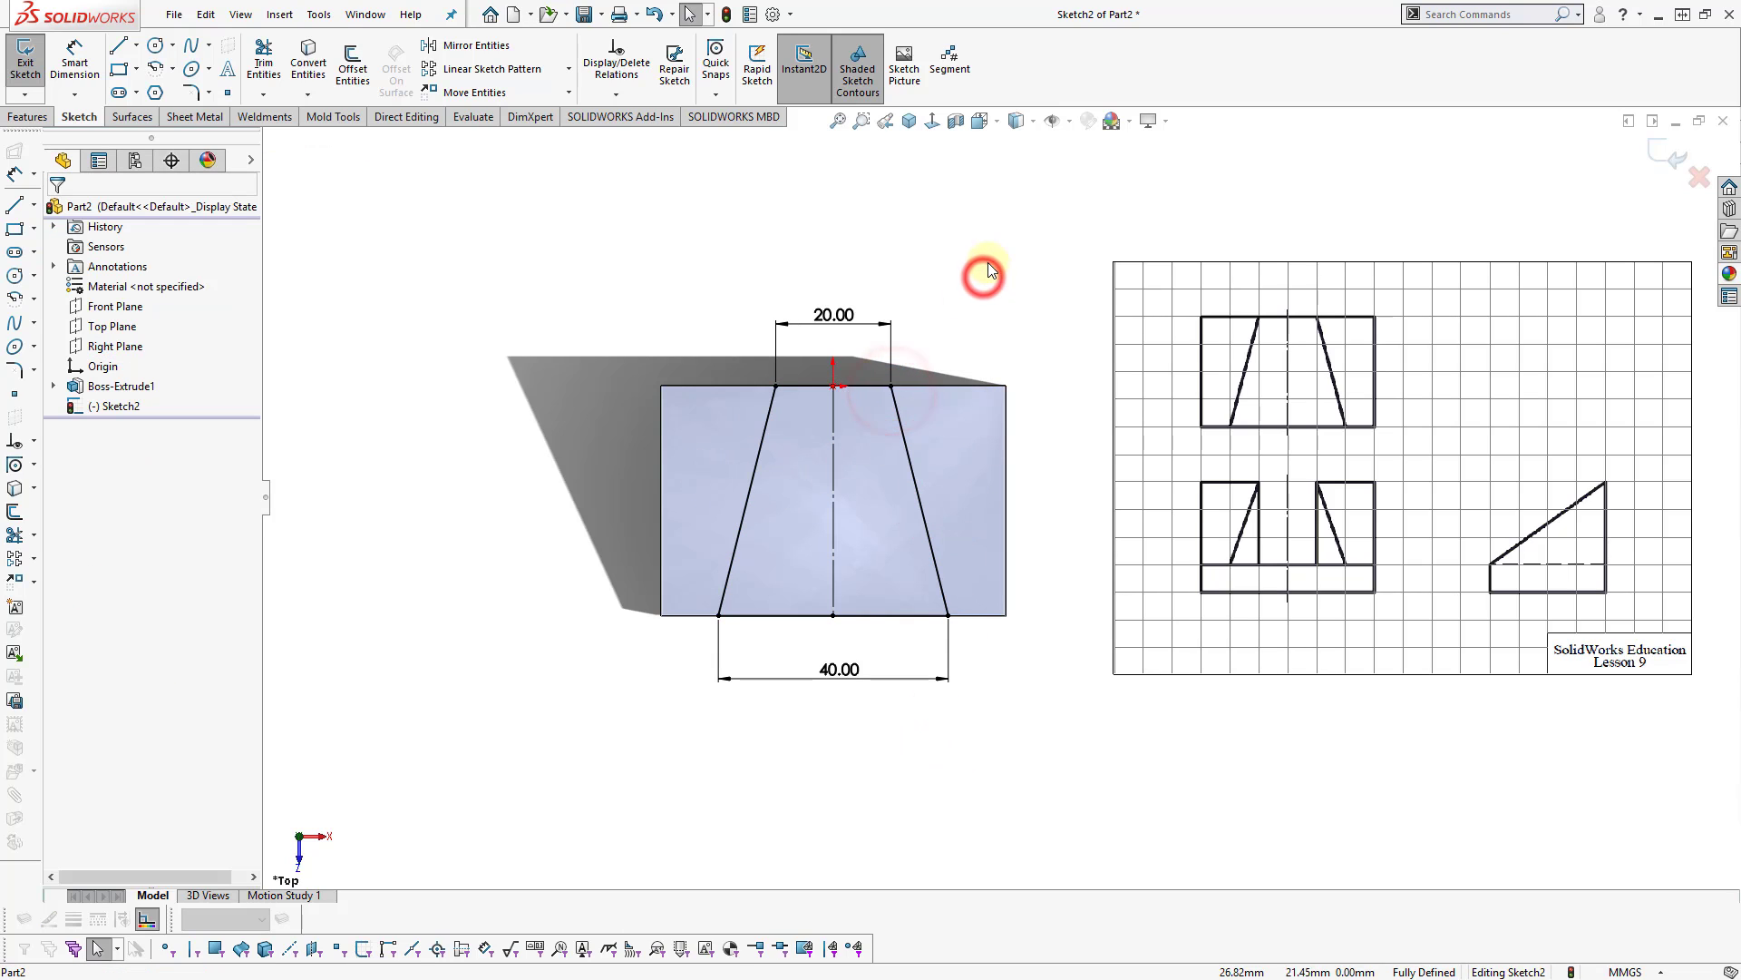
Cut-extrude the trapezoid upward with a 60 mm blind depth, starting from the vertex where the wedge's front face meets its slope.
key(s)
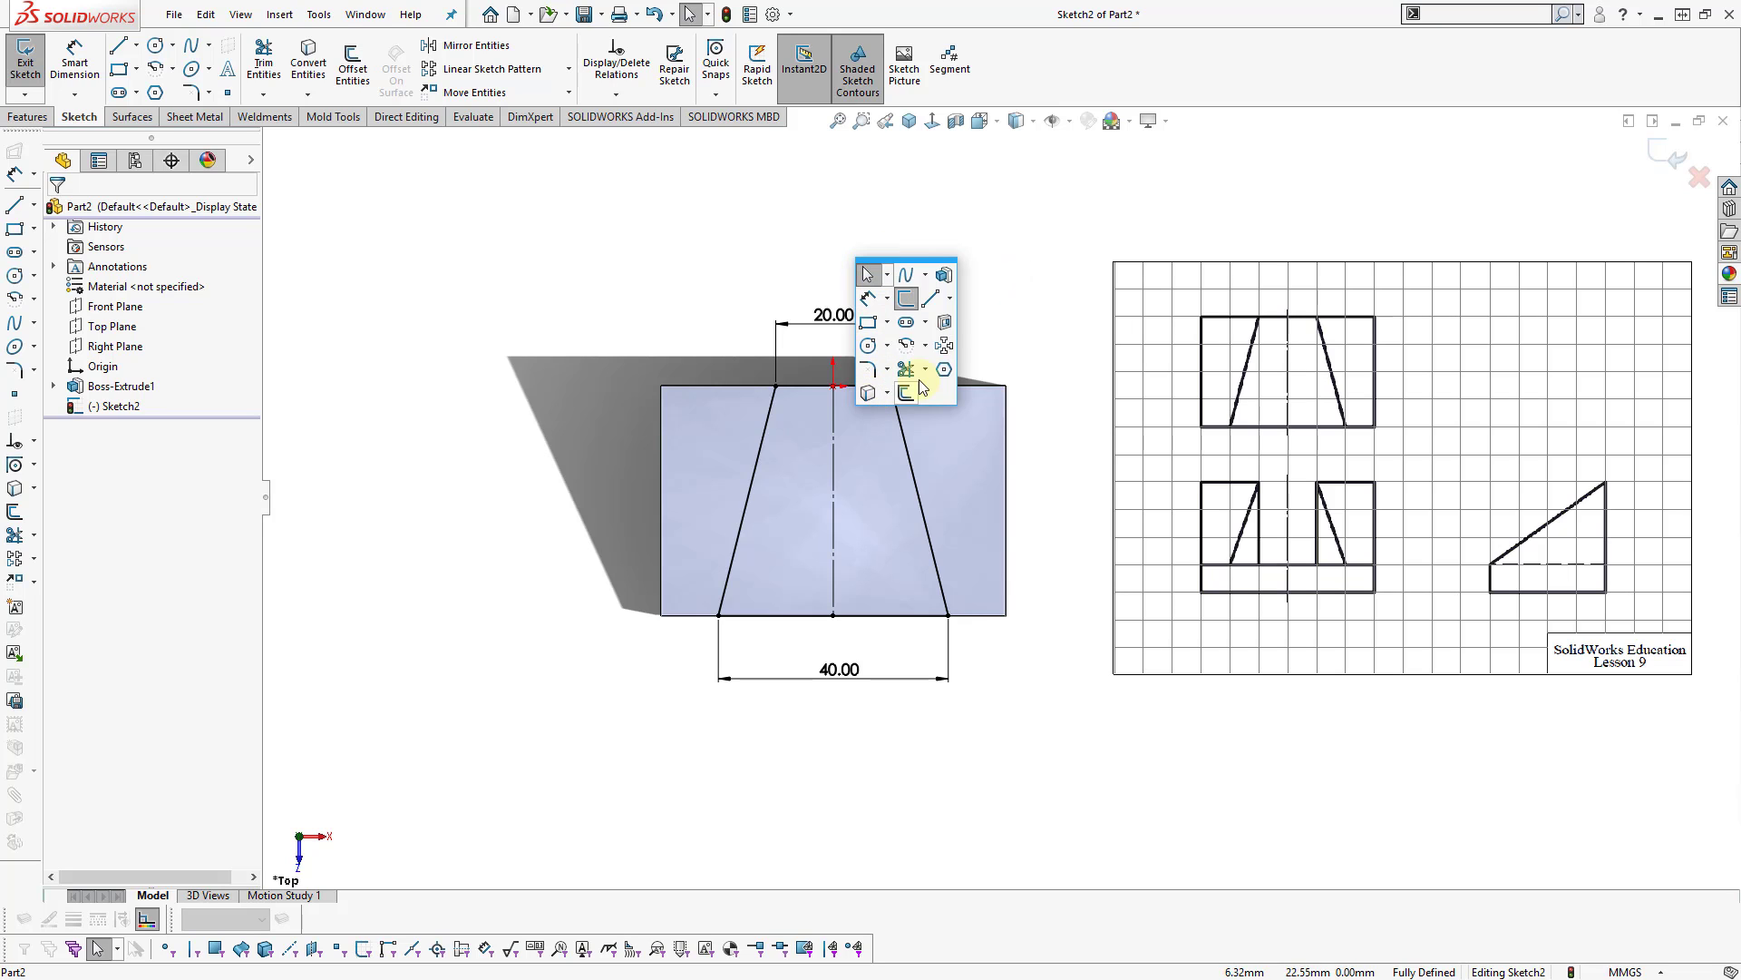
click(943, 324)
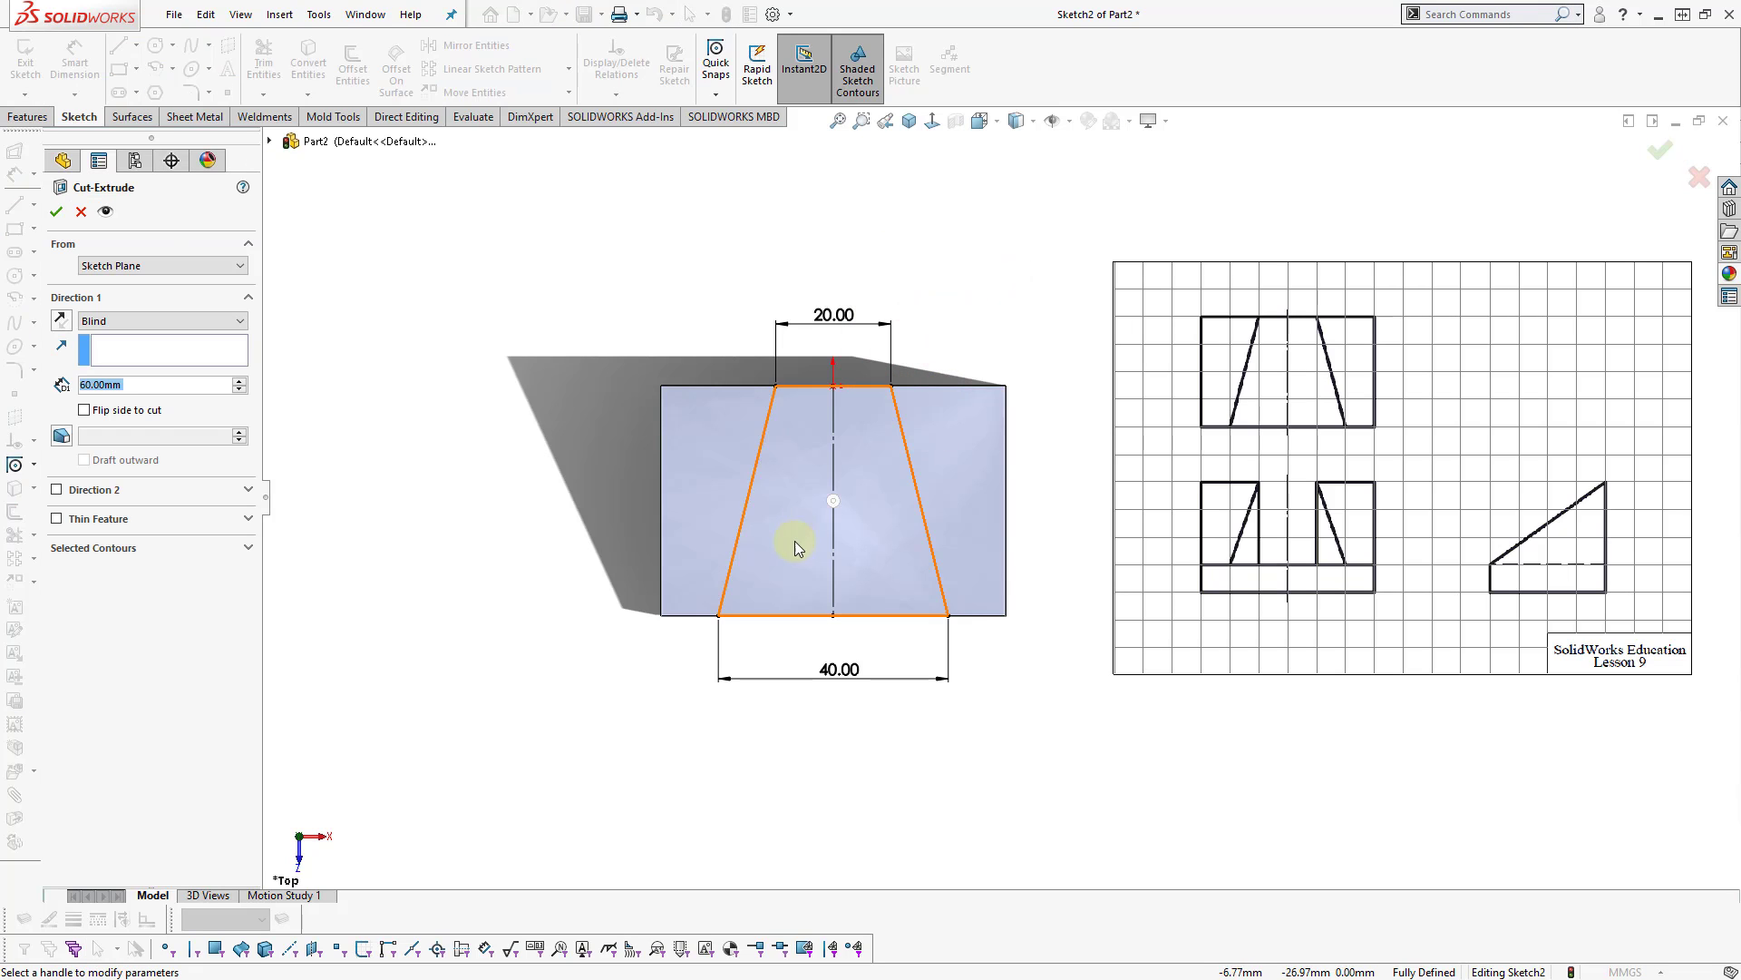
click(62, 321)
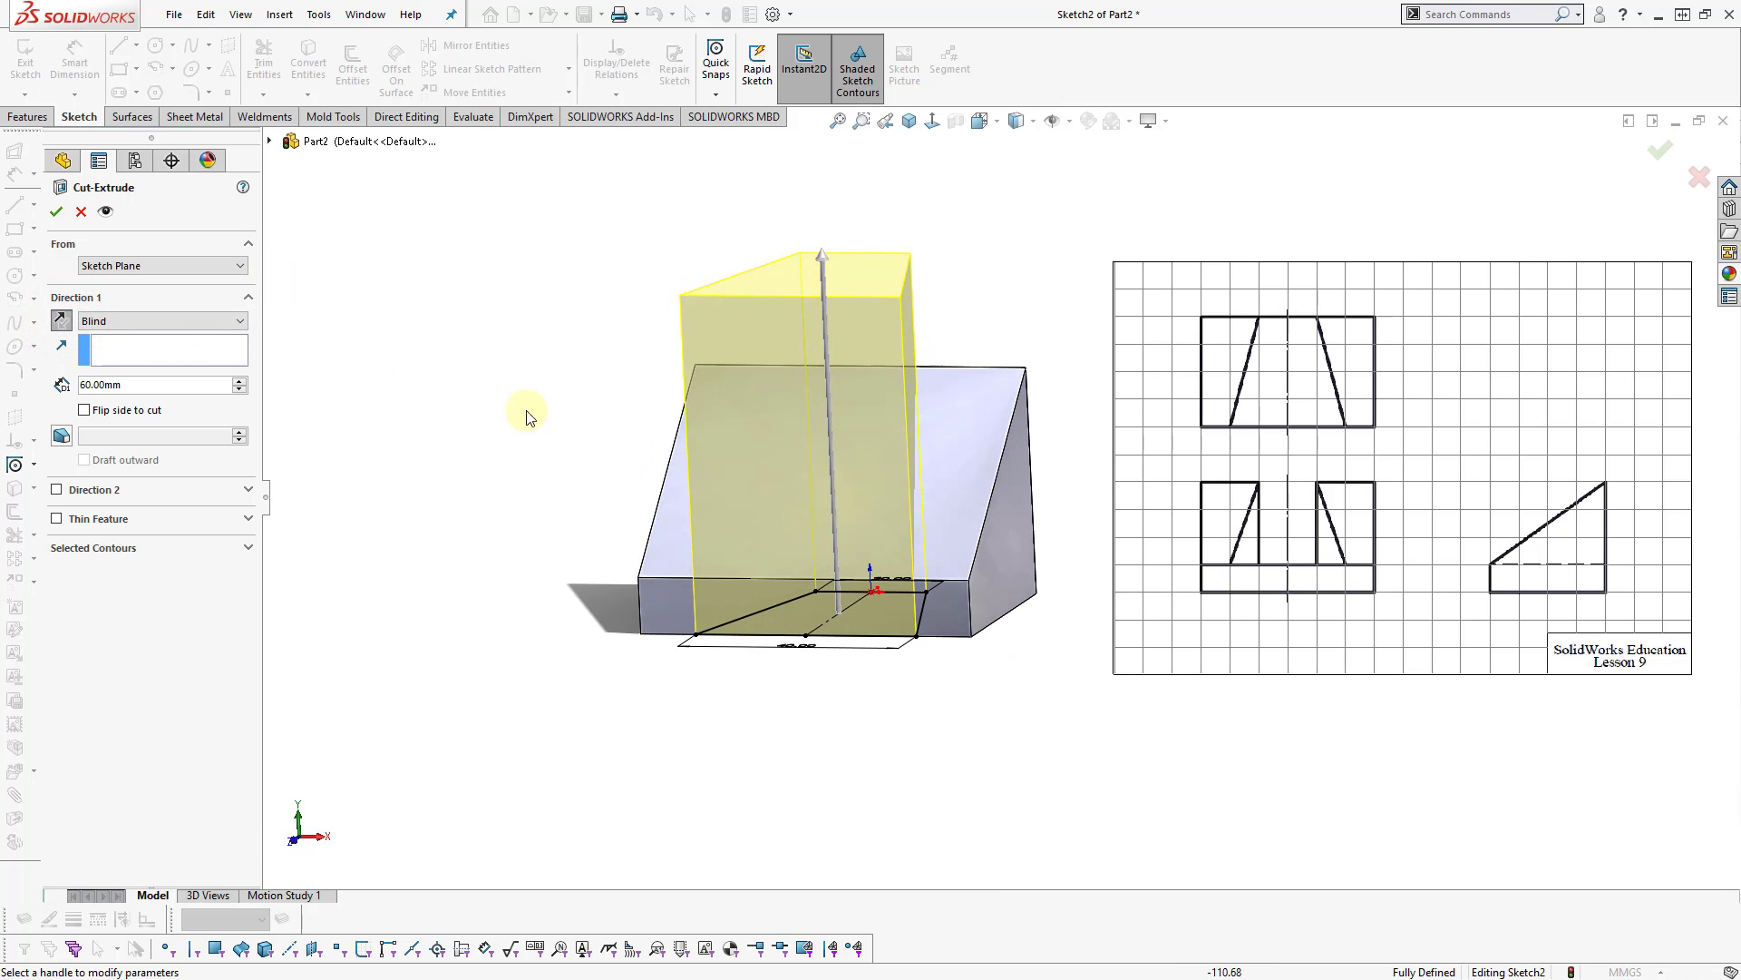
click(173, 321)
click(175, 317)
click(169, 264)
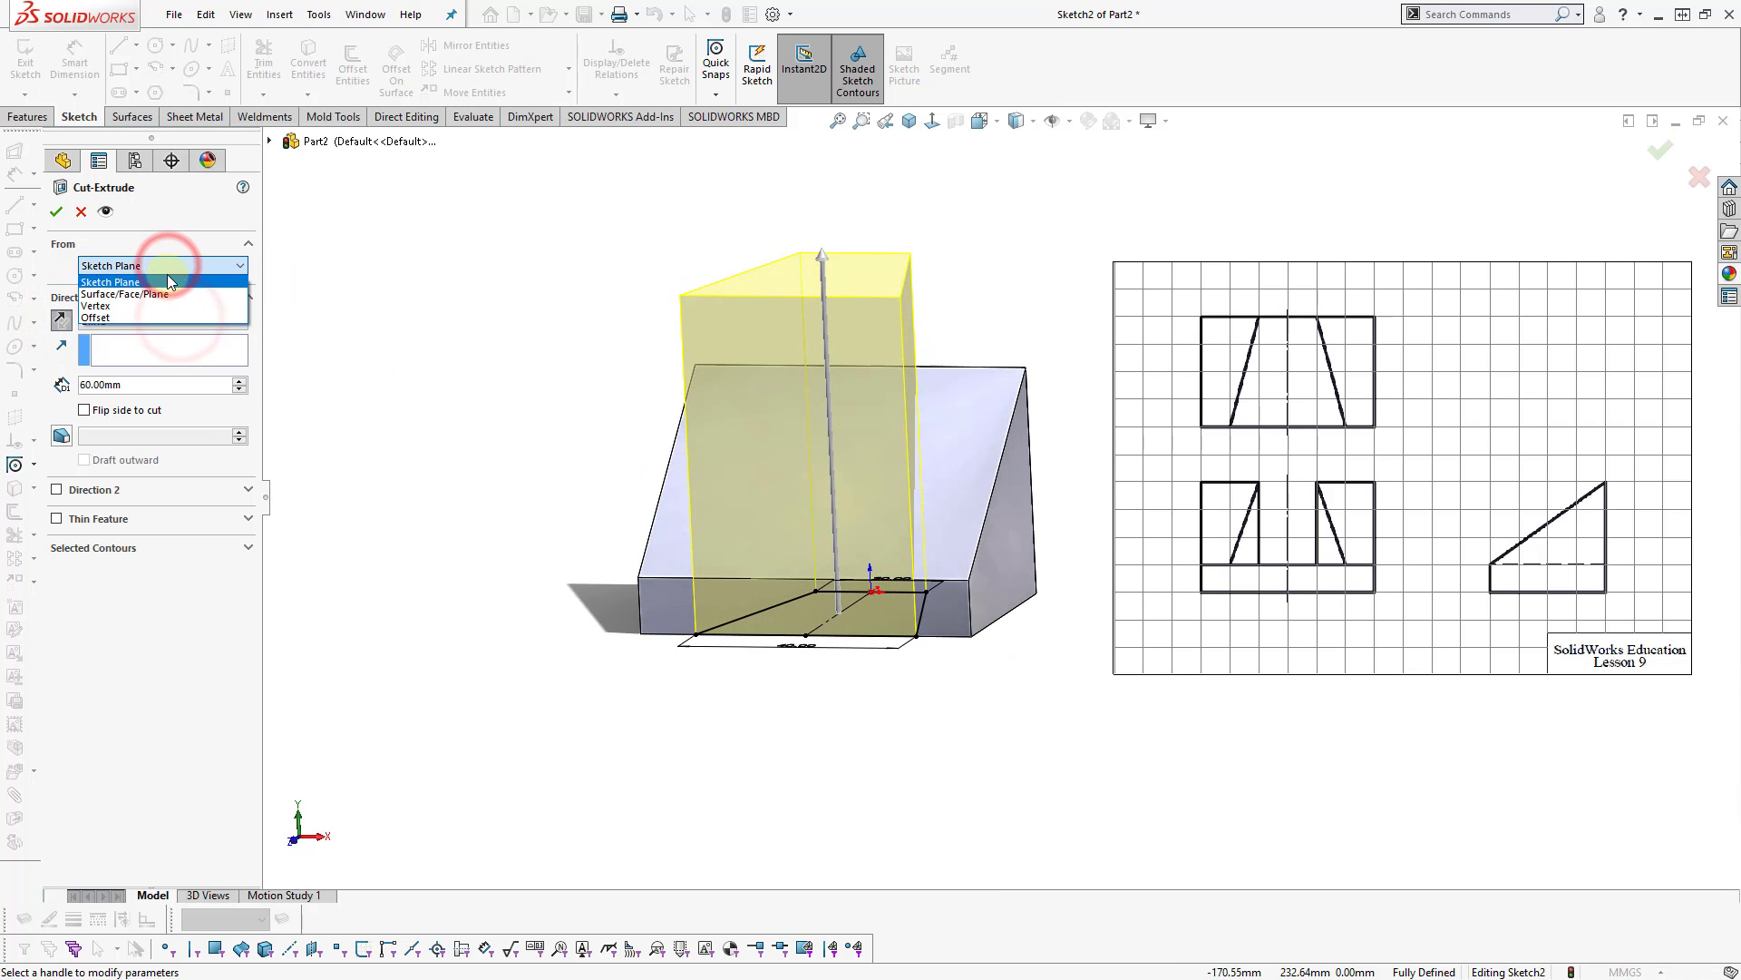
click(162, 306)
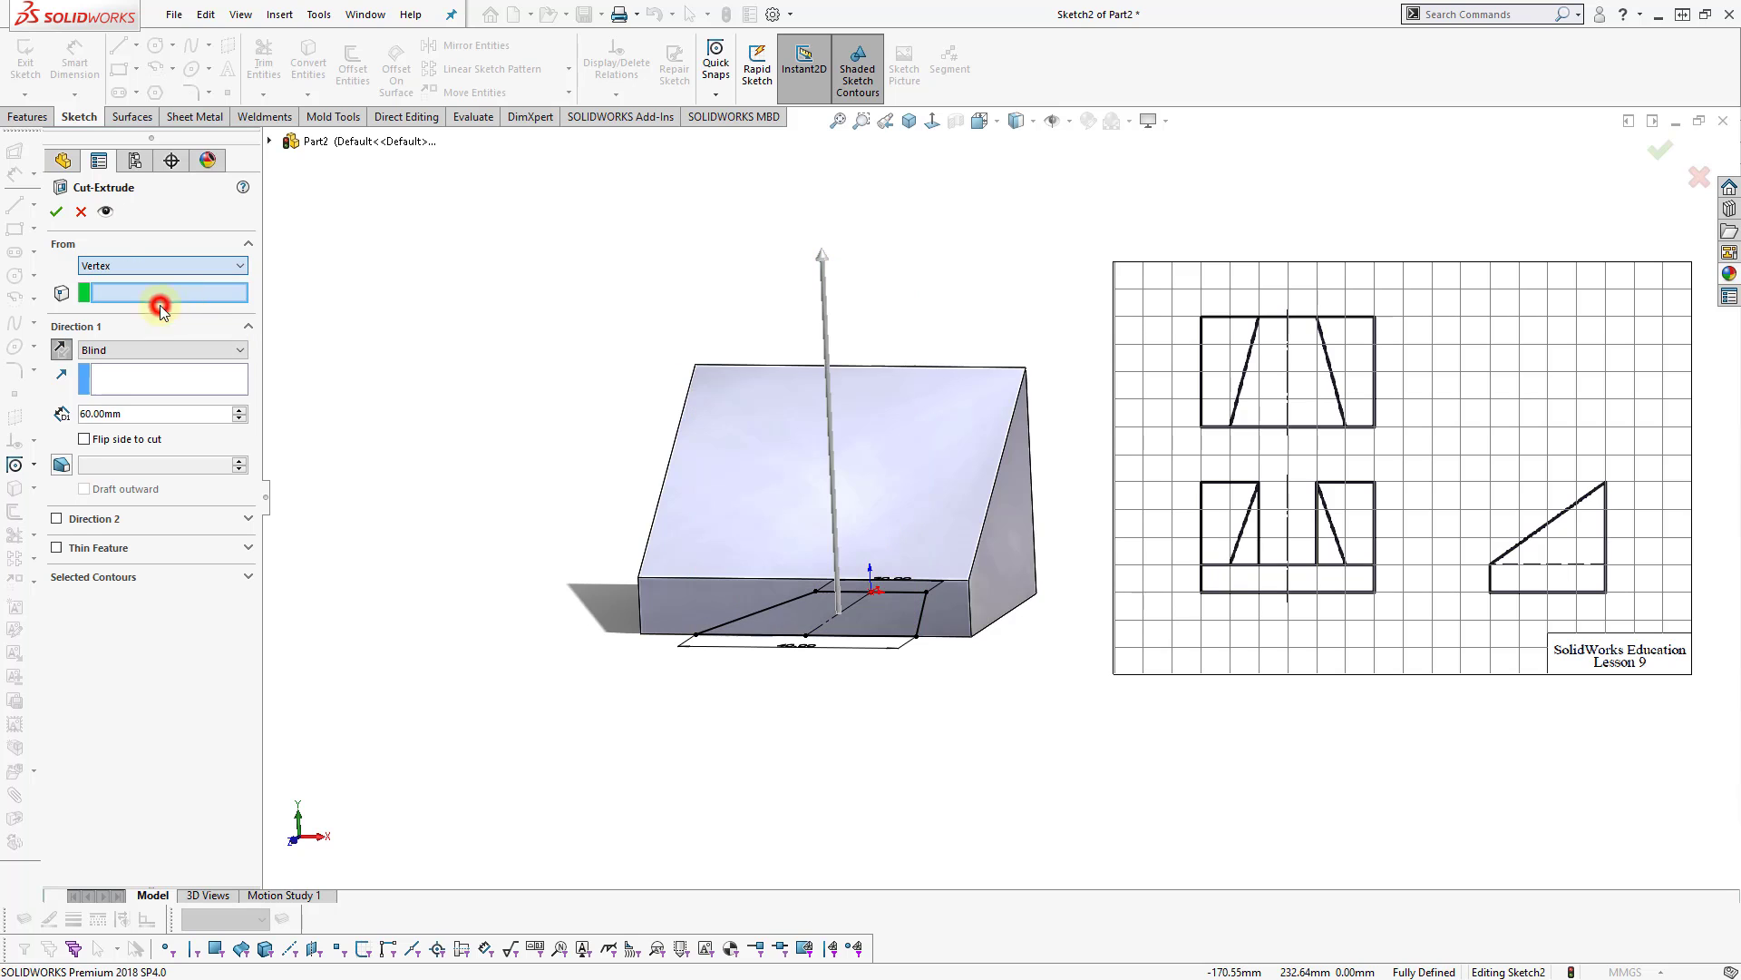
click(968, 580)
middle_drag(686, 508, 499, 497)
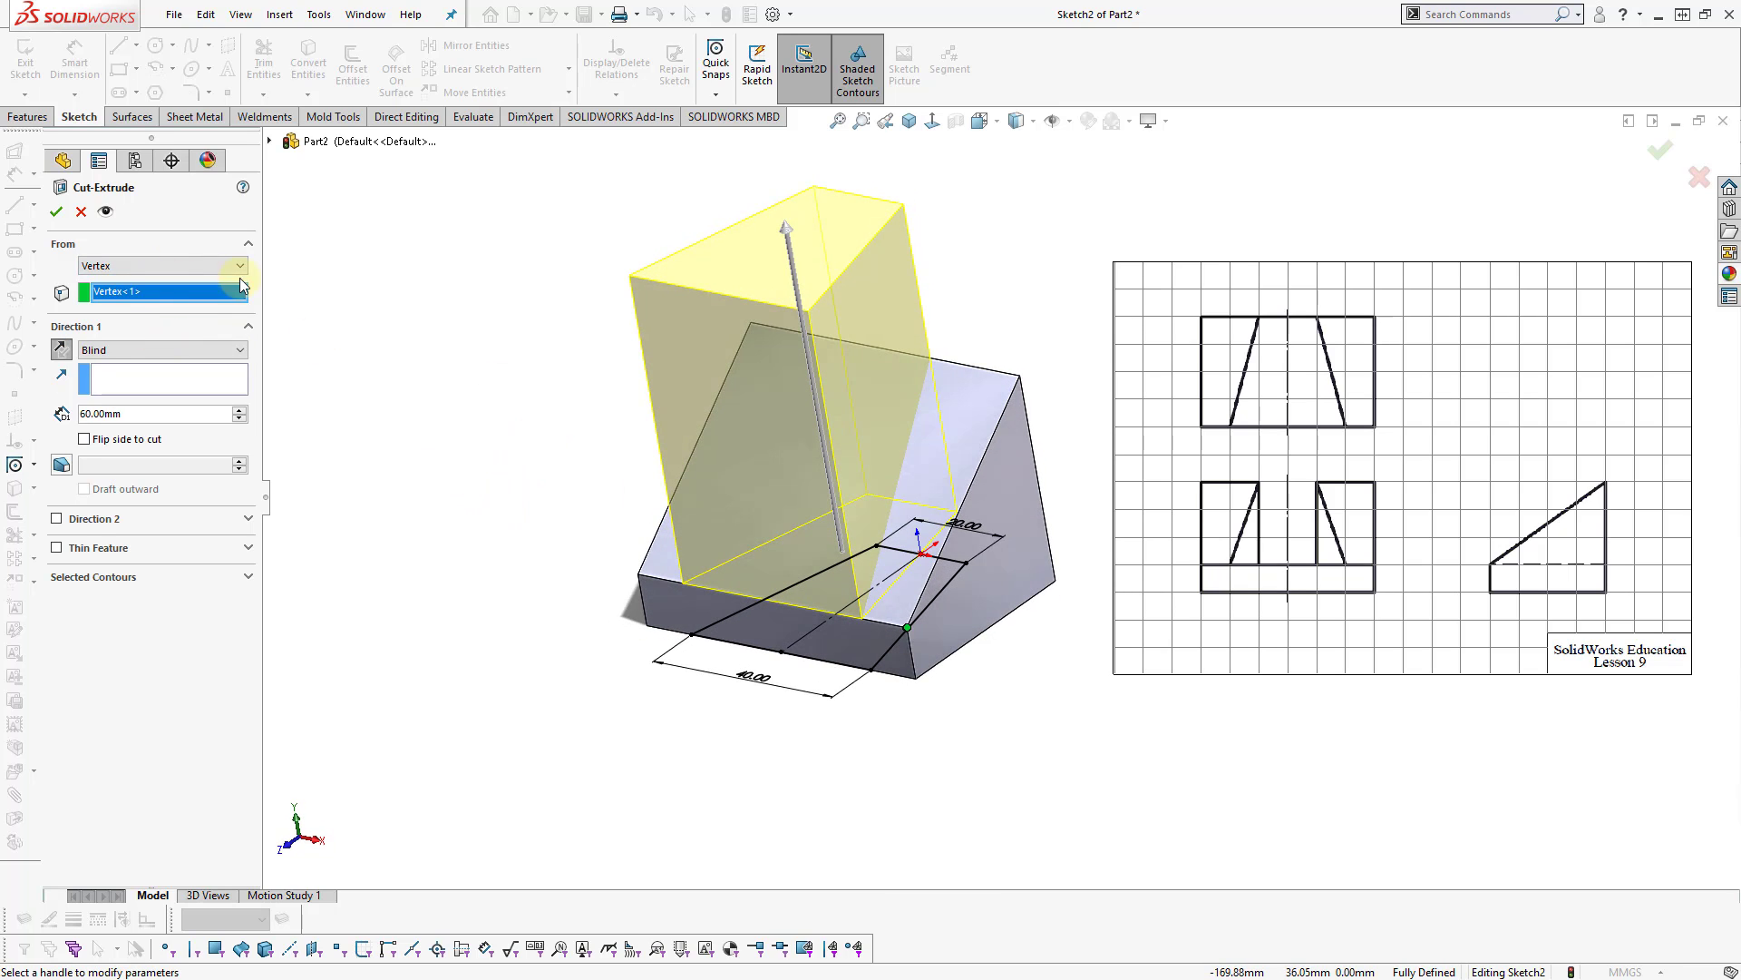
click(56, 213)
click(488, 355)
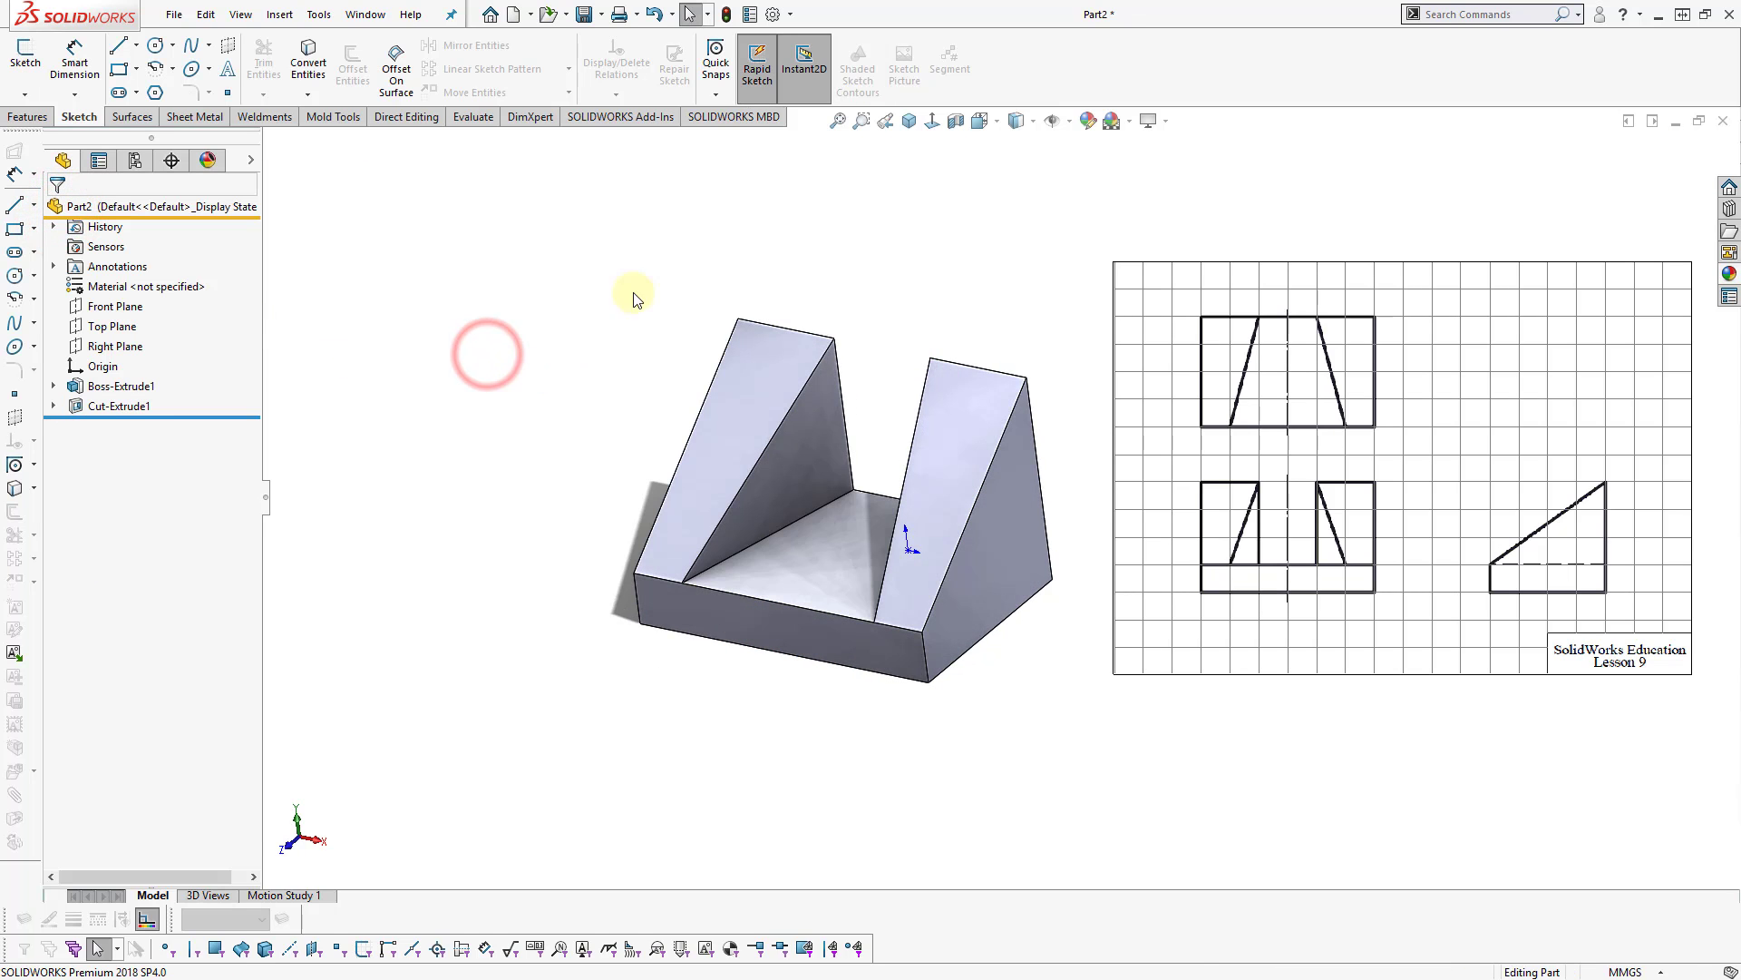
Show the part in isometric view and reposition the reference drawing beside it.
click(908, 121)
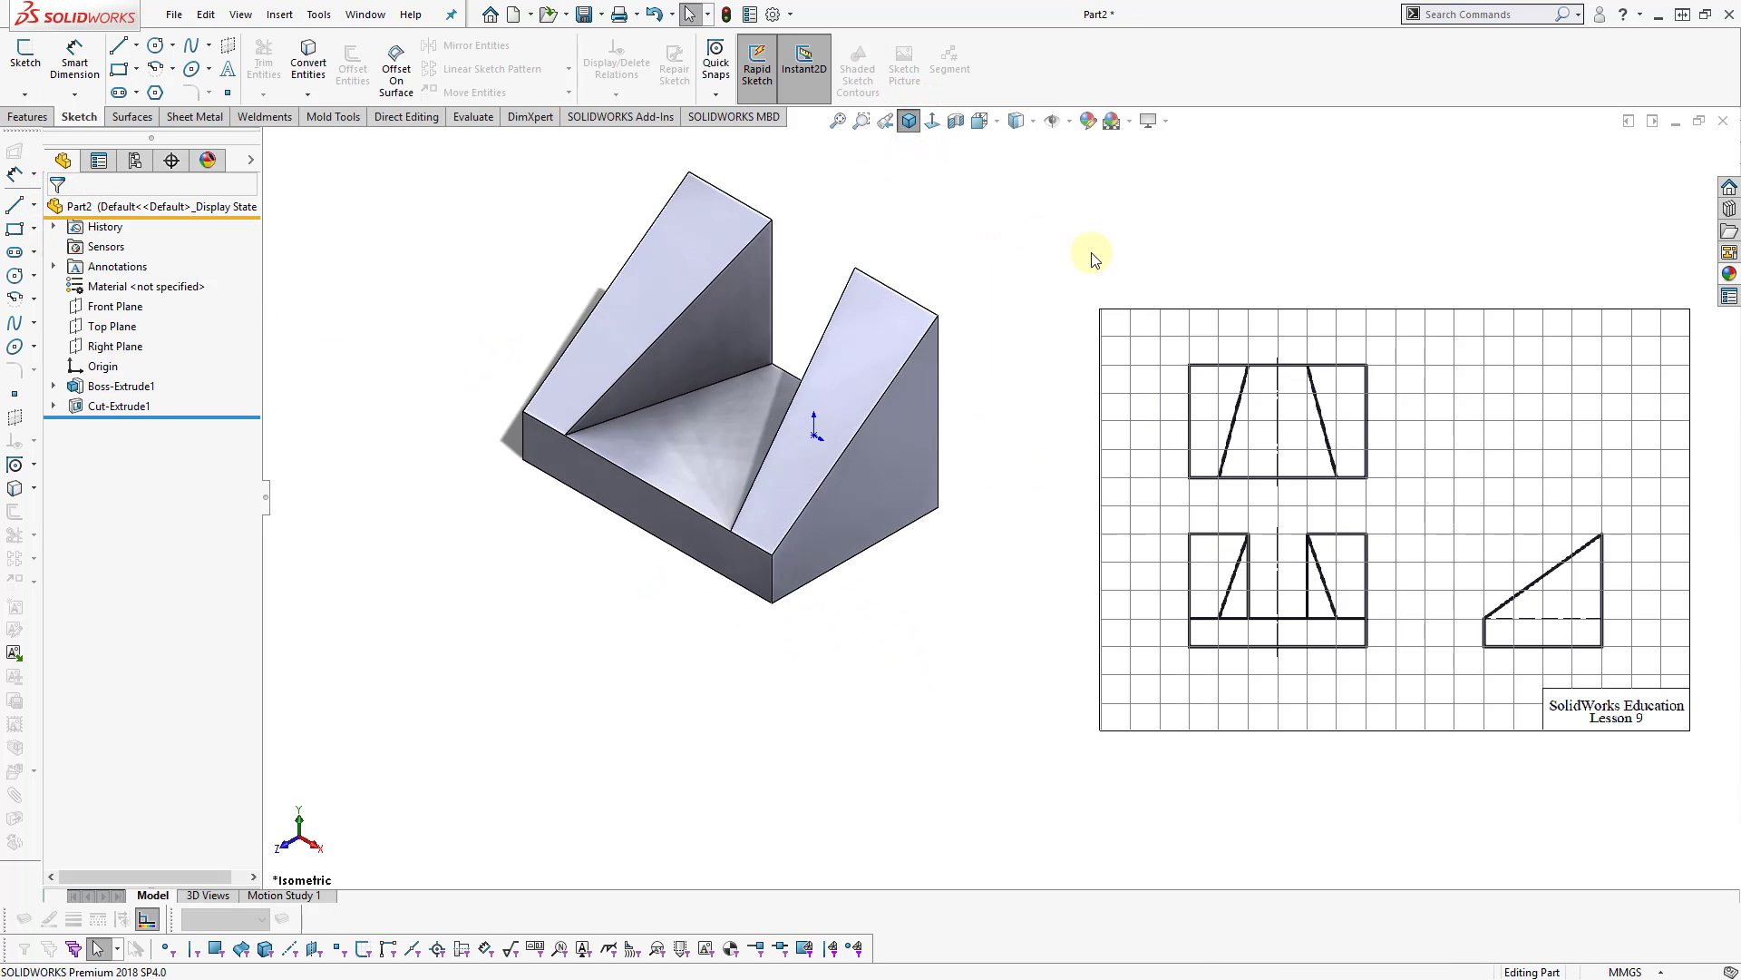
drag(1268, 487, 1207, 319)
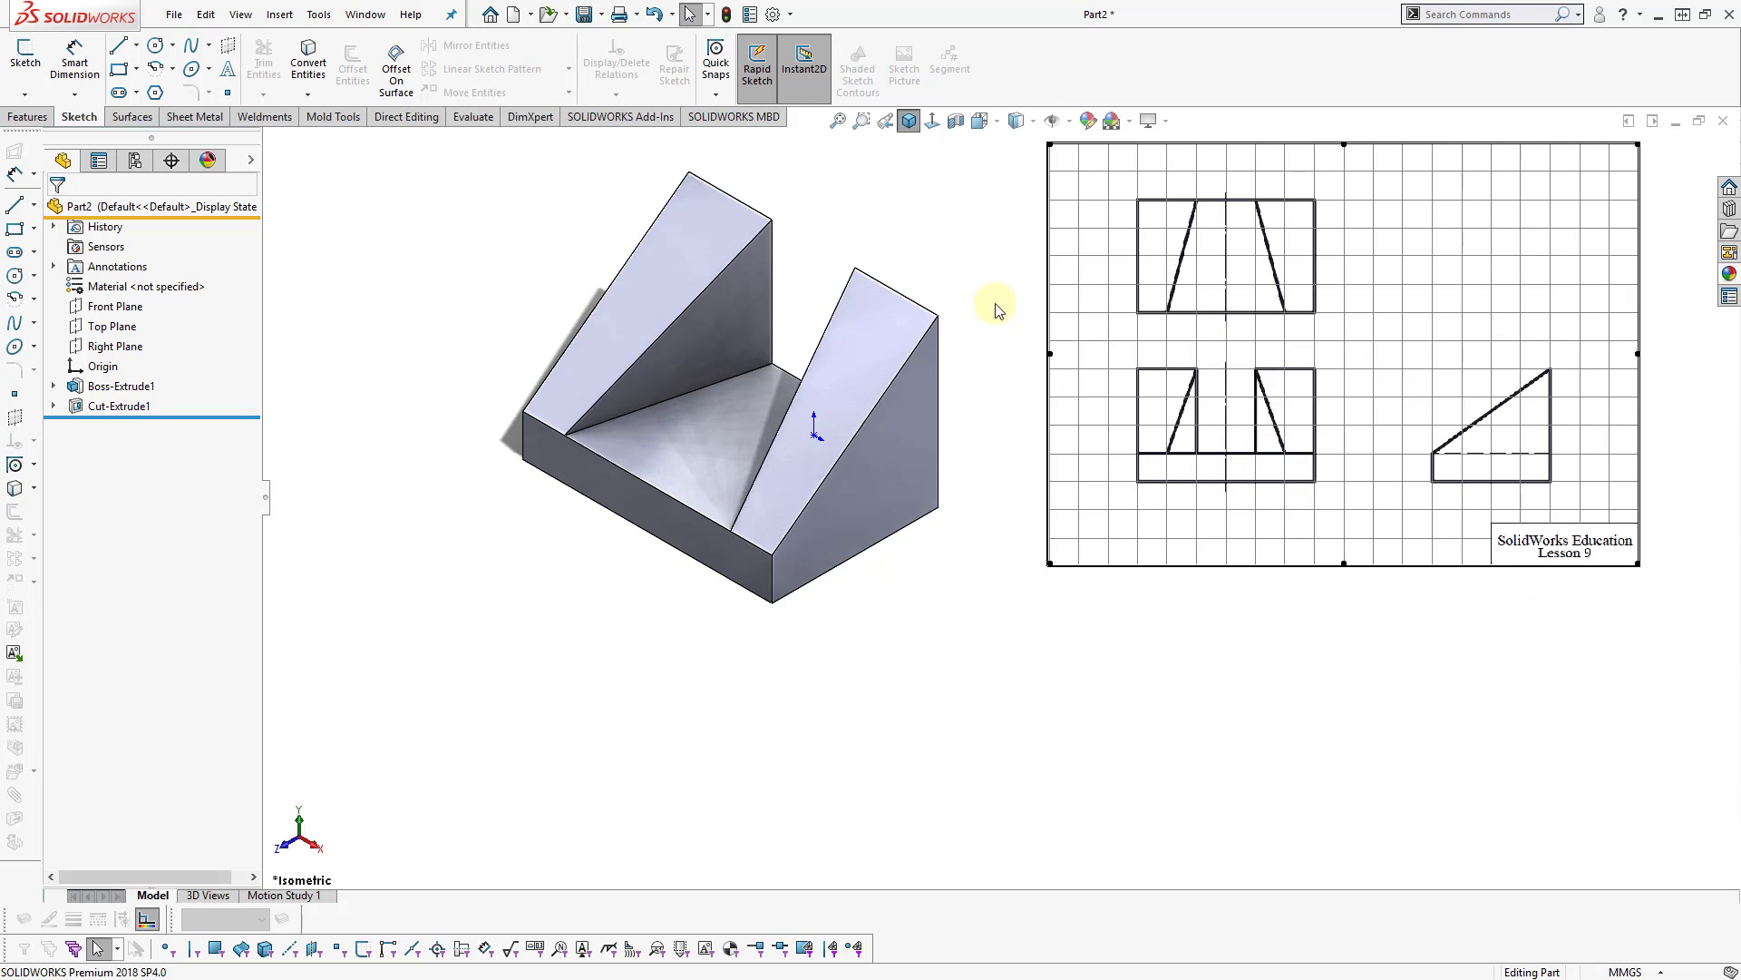
key(f)
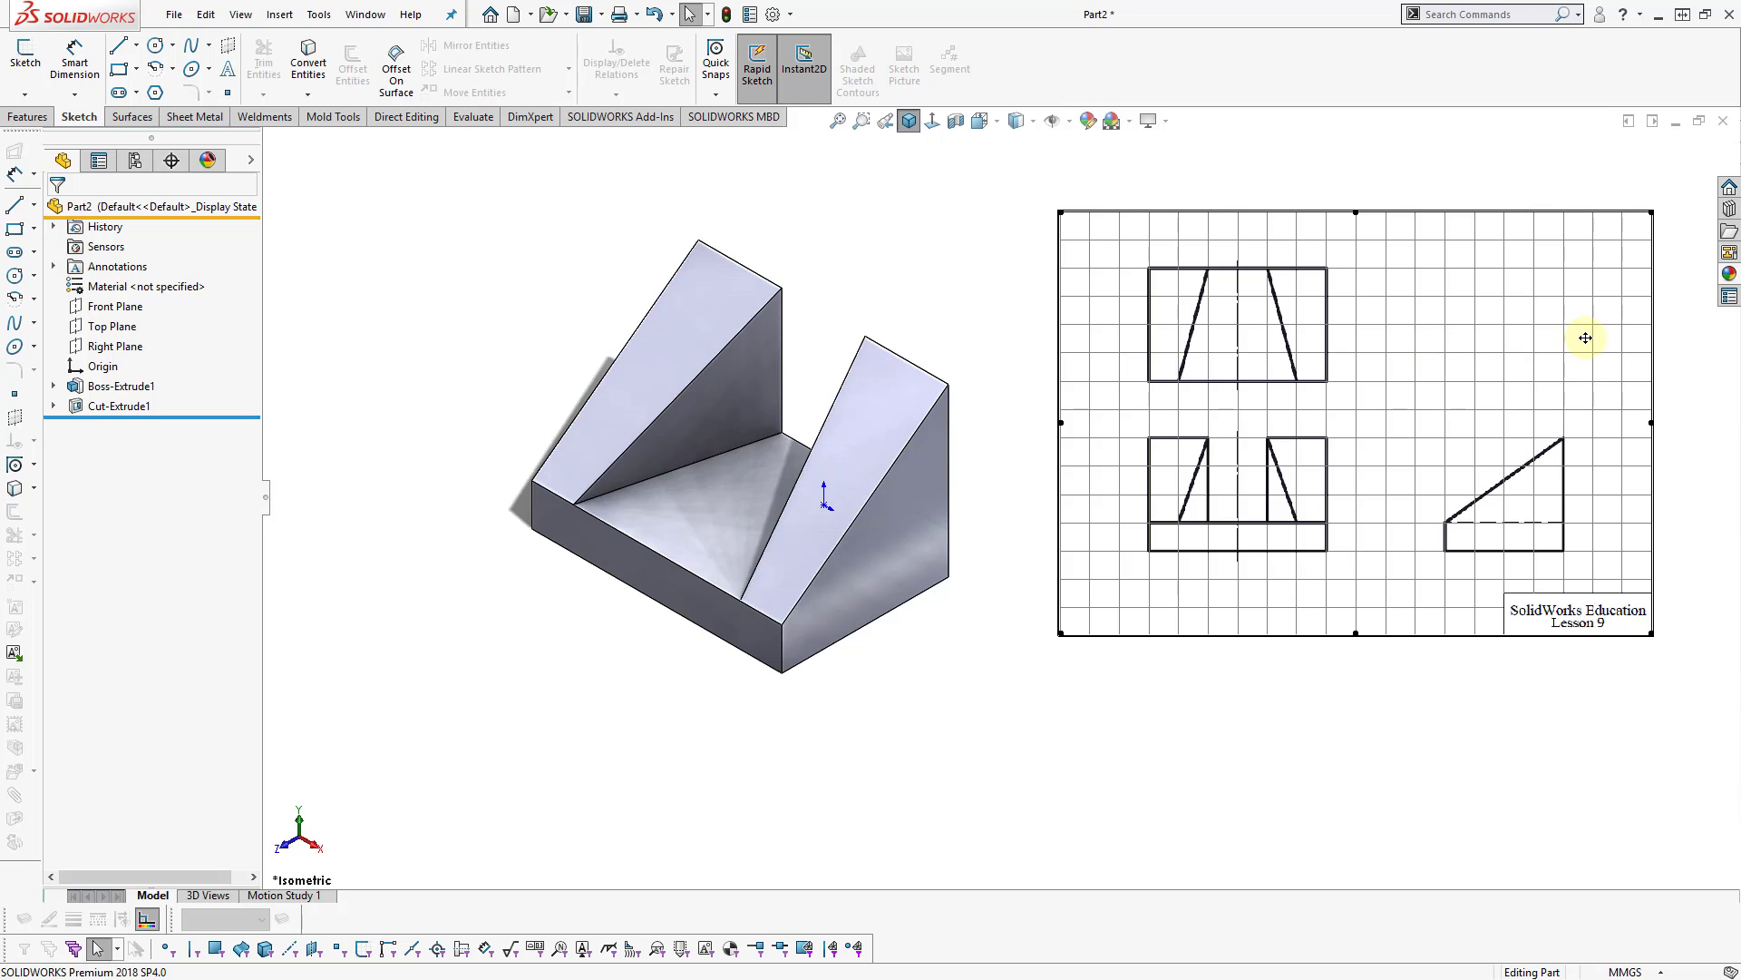
Examine the wedge's side profile dimensions and the slot cut's dimensions against the reference drawing.
click(878, 572)
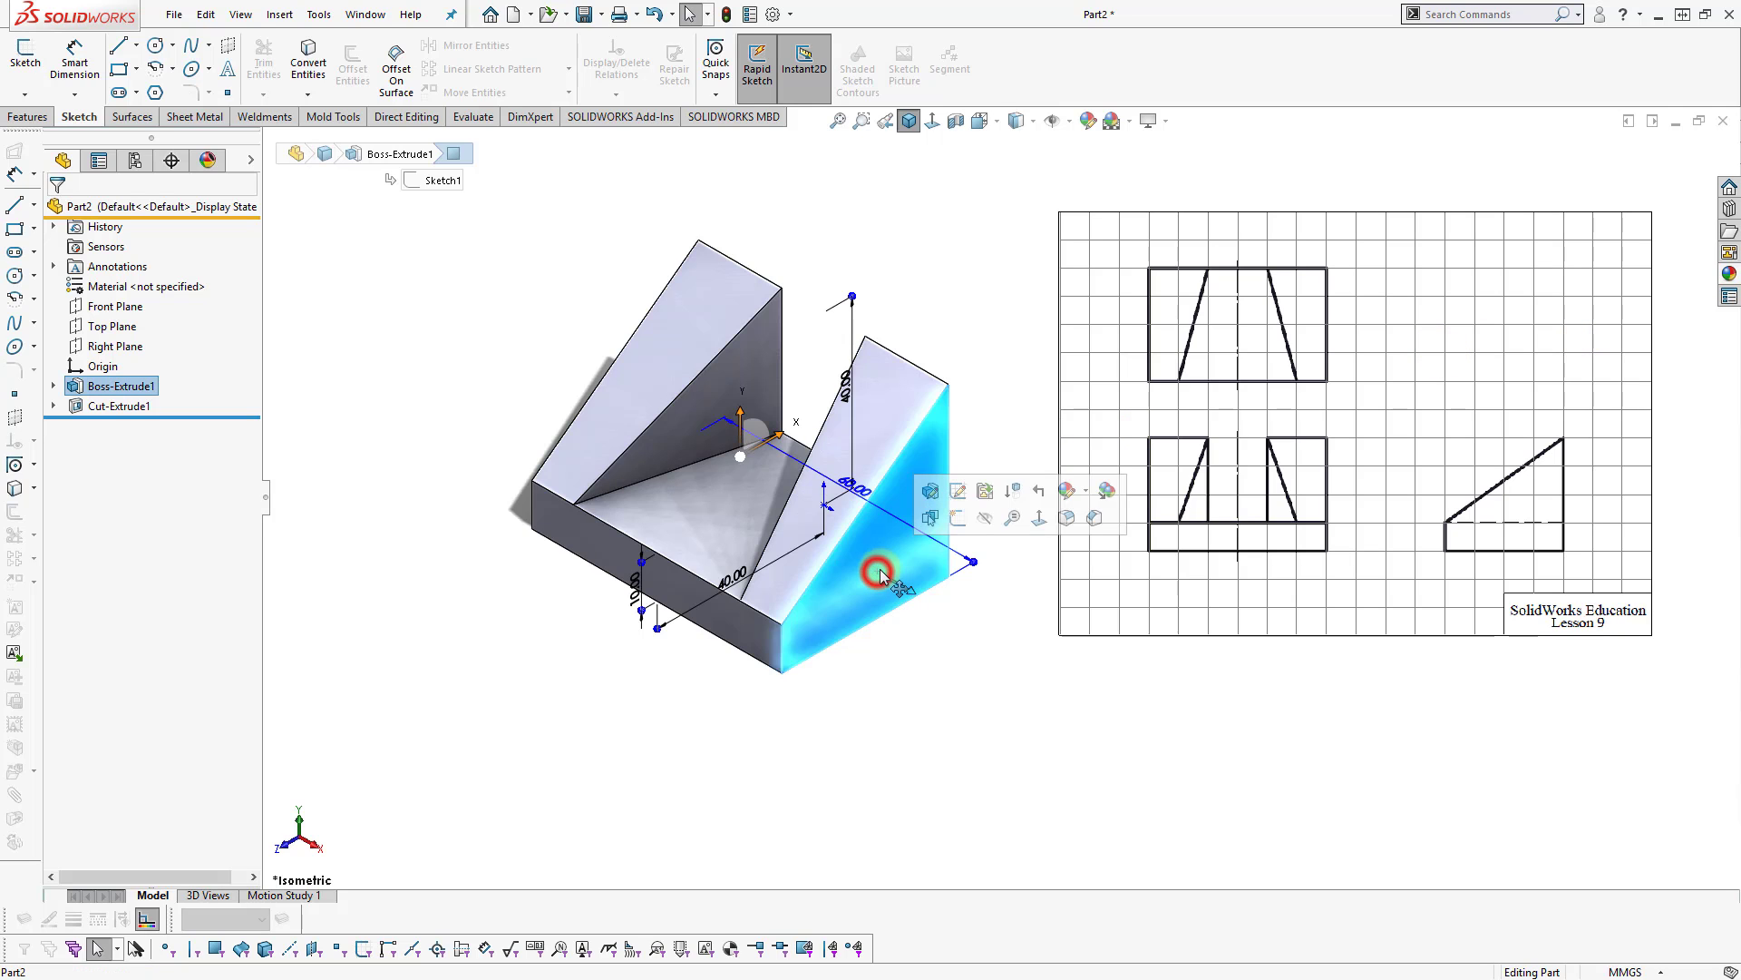
key(ctrl+8)
key(f)
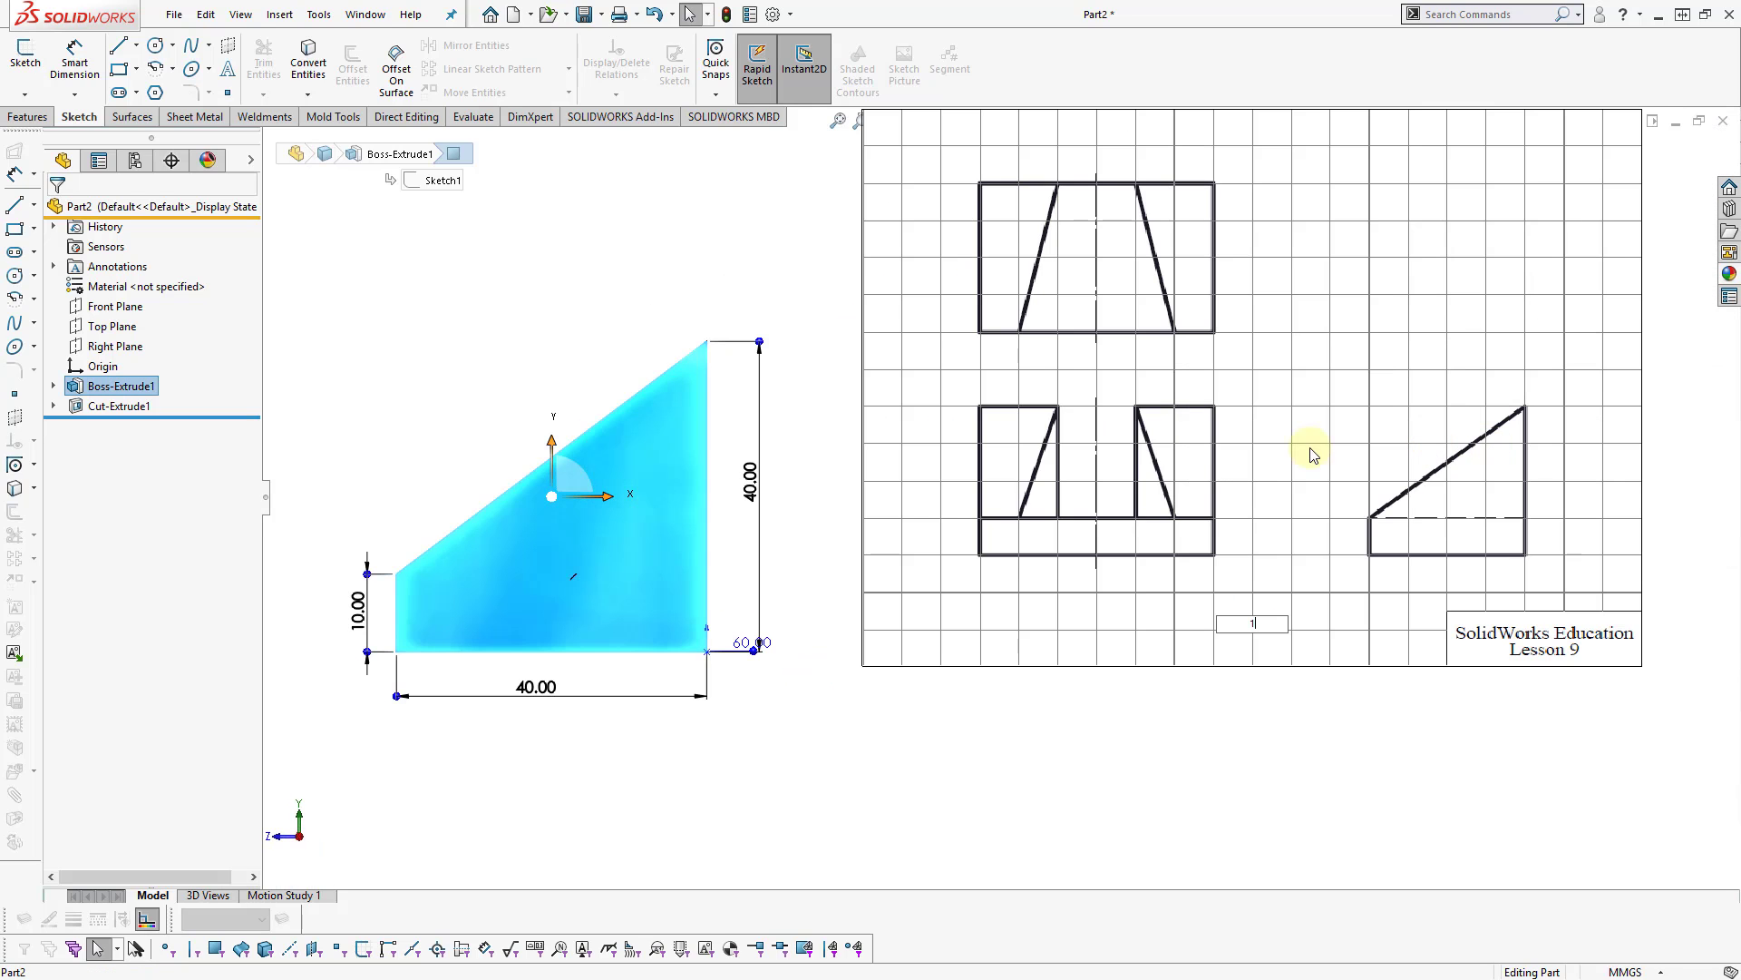
click(840, 531)
mouse_move(1093, 448)
mouse_down()
mouse_move(1099, 634)
mouse_move(1126, 491)
mouse_up()
click(777, 518)
click(120, 407)
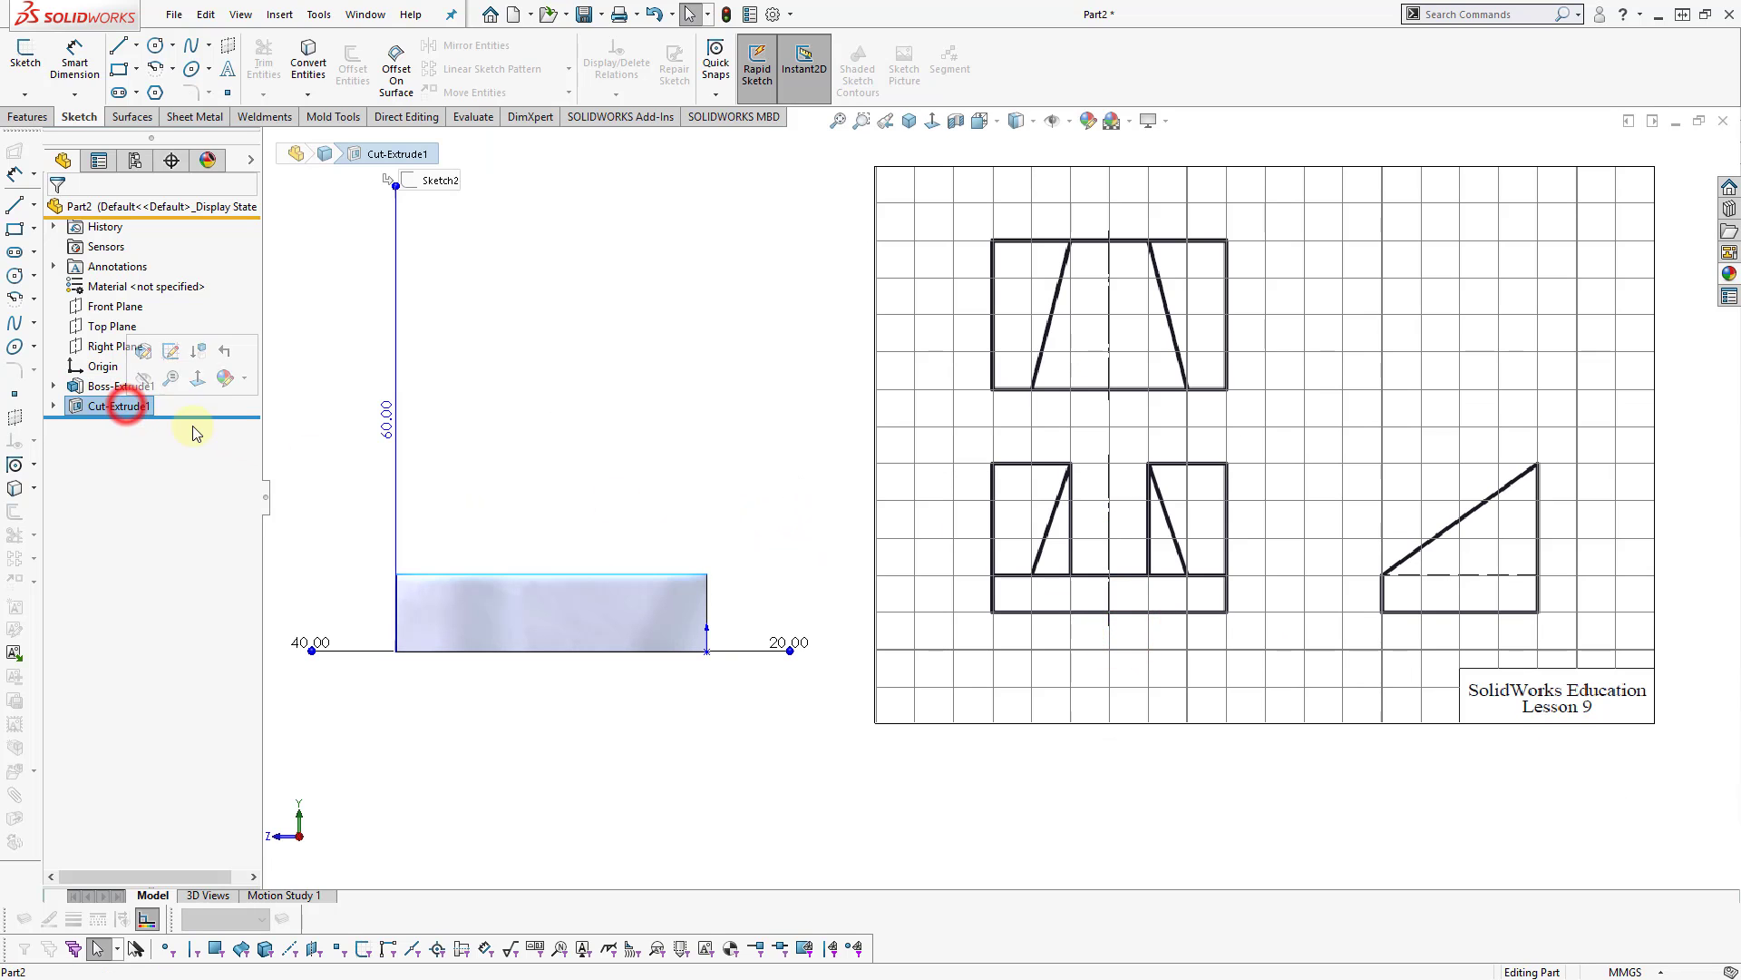
click(532, 404)
mouse_move(533, 405)
middle_down()
mouse_move(825, 528)
mouse_move(841, 682)
middle_up()
middle_drag(611, 618, 860, 611)
Compare the part's side, front, back and top views with the reference drawing, ending in the isometric view.
click(860, 611)
key(ctrl+8)
click(1289, 426)
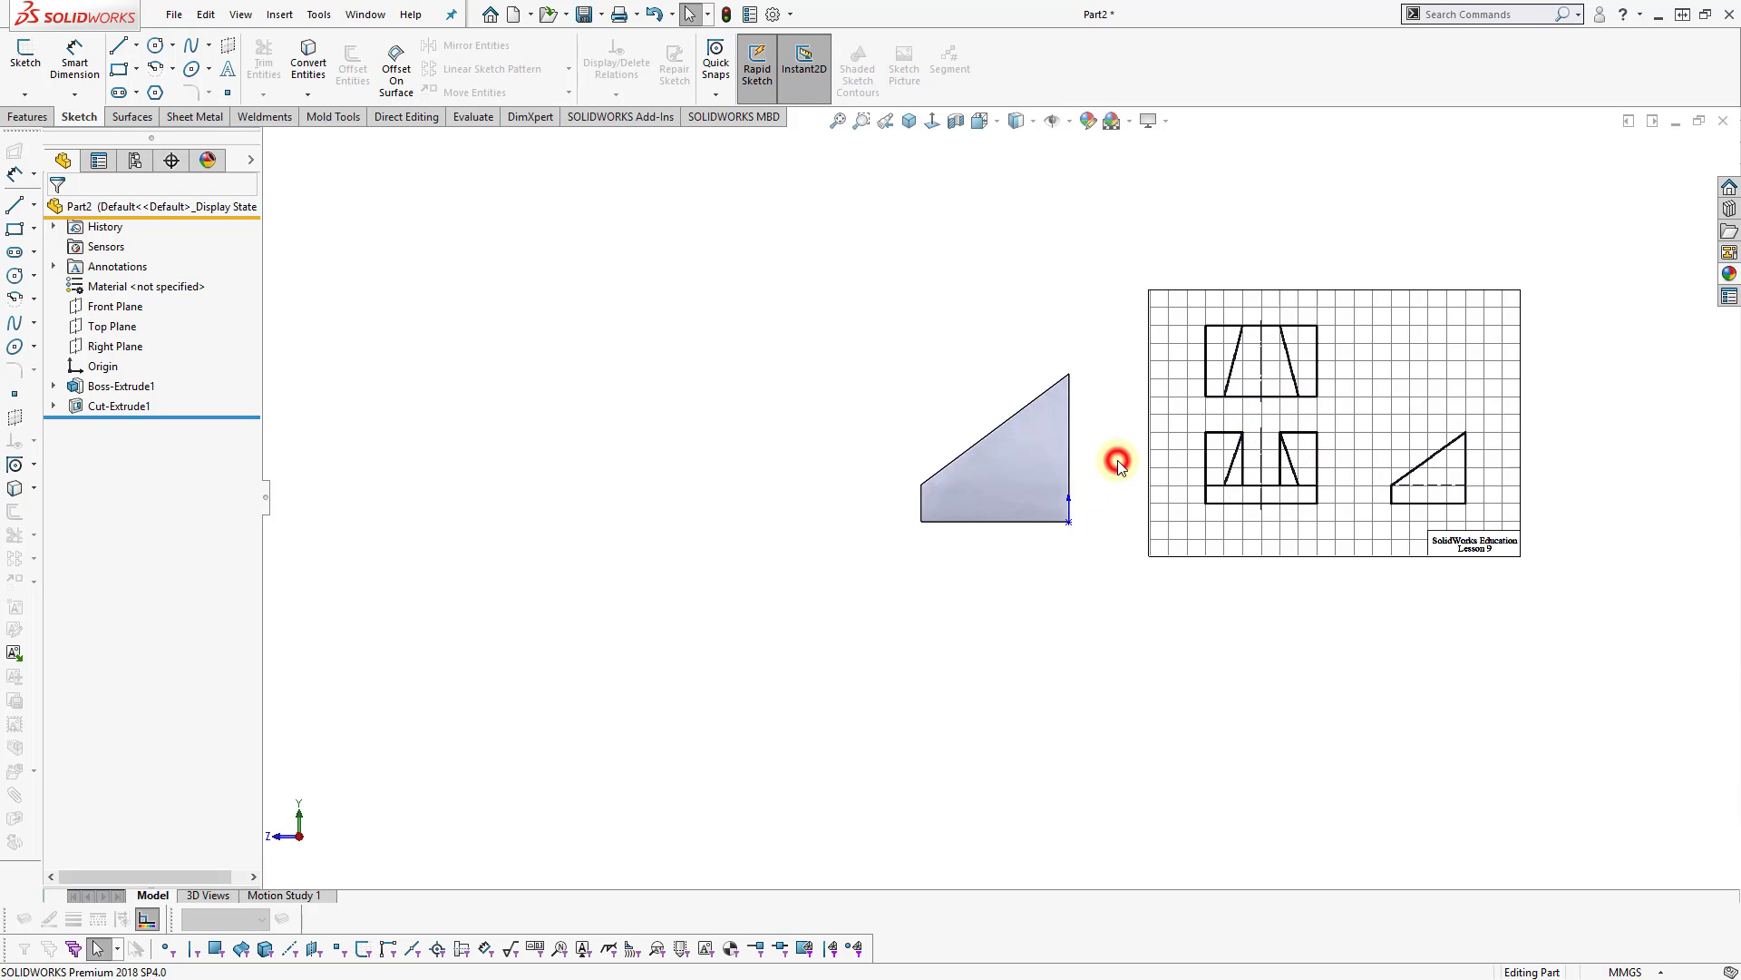
key(f)
click(609, 541)
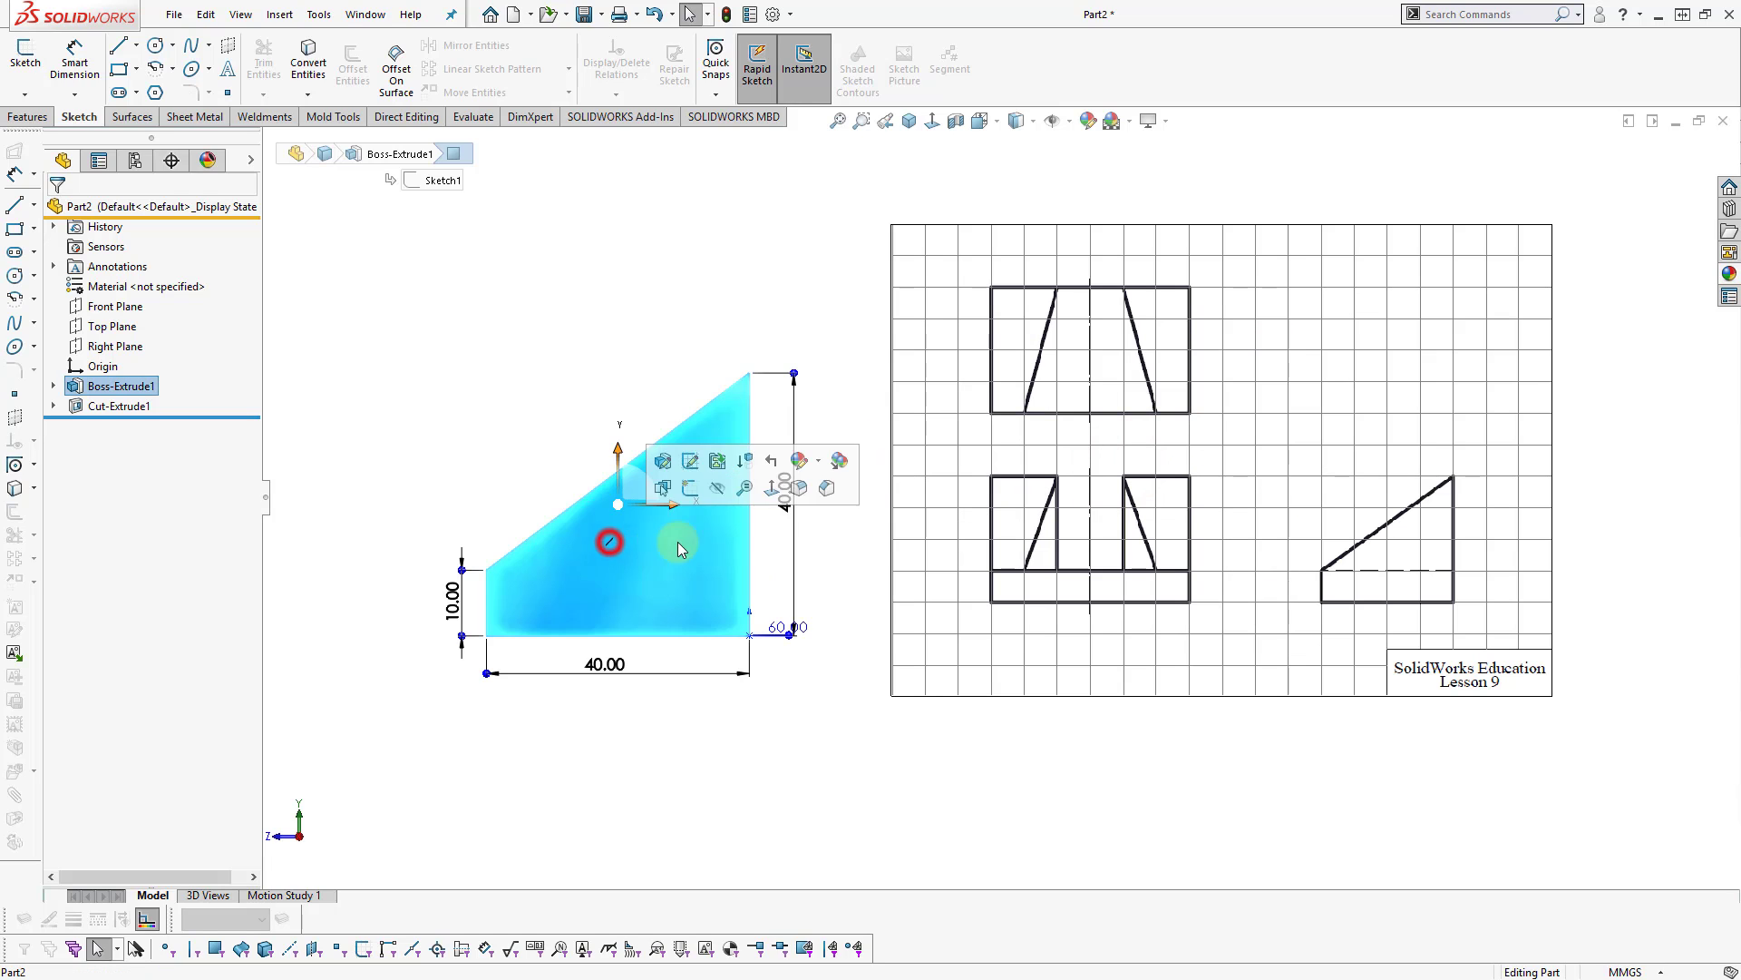
click(860, 694)
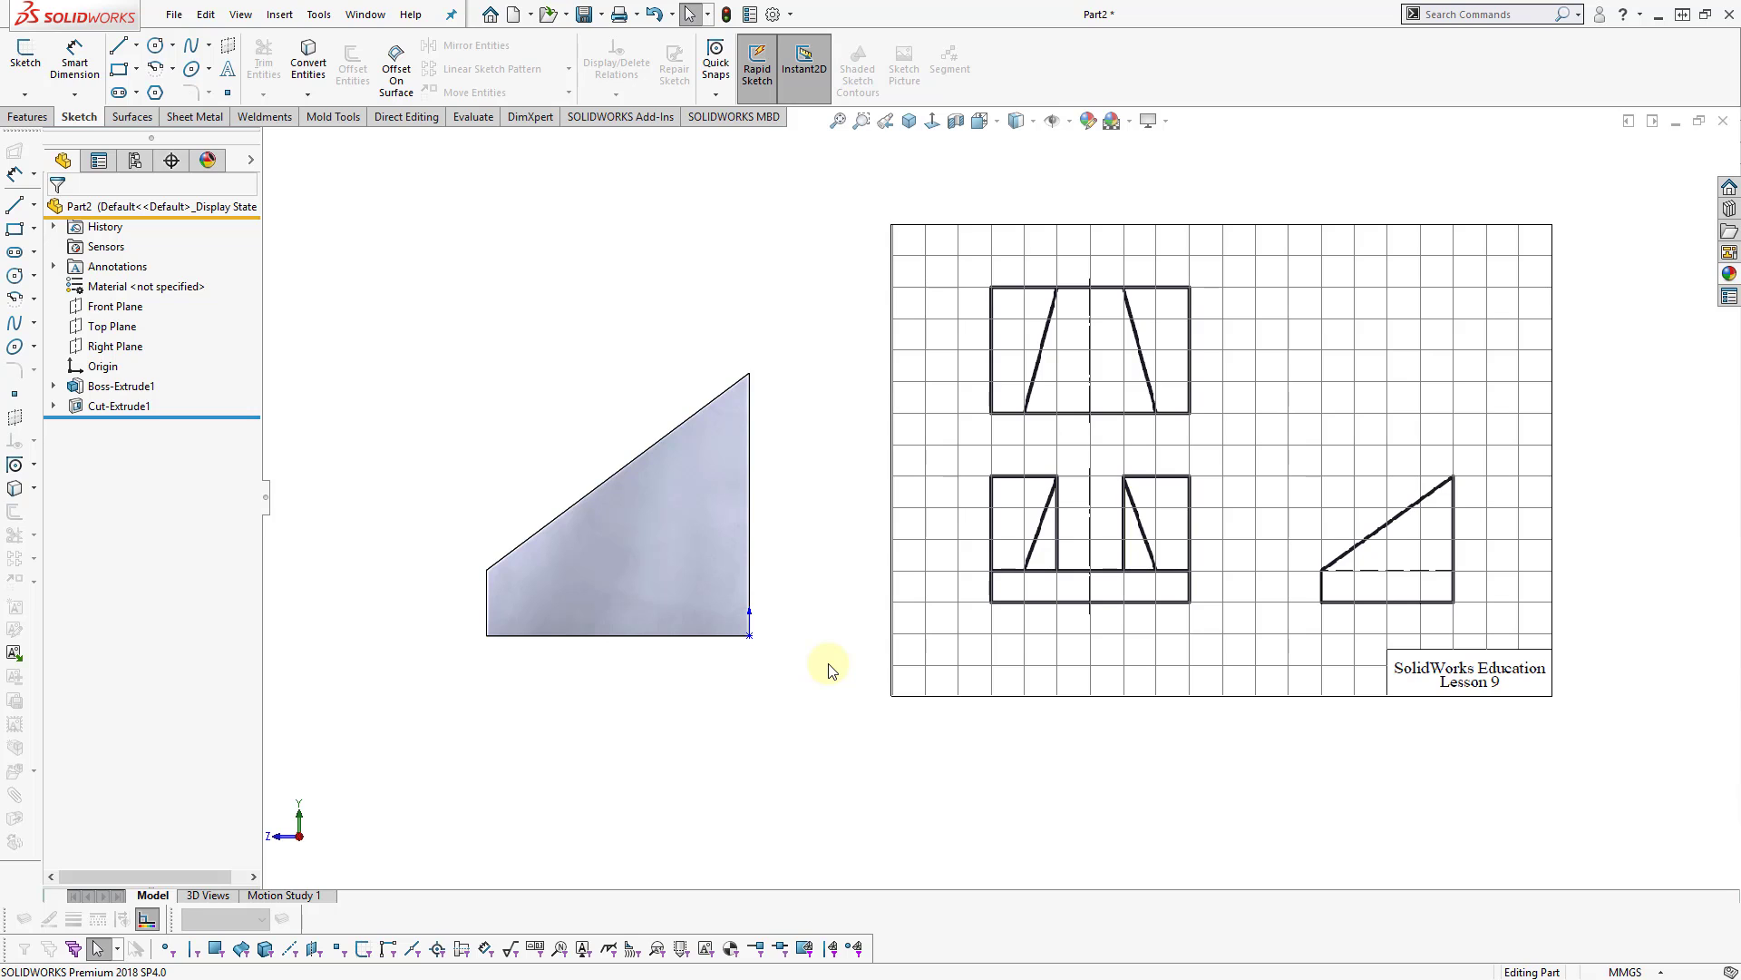
key(ctrl+1)
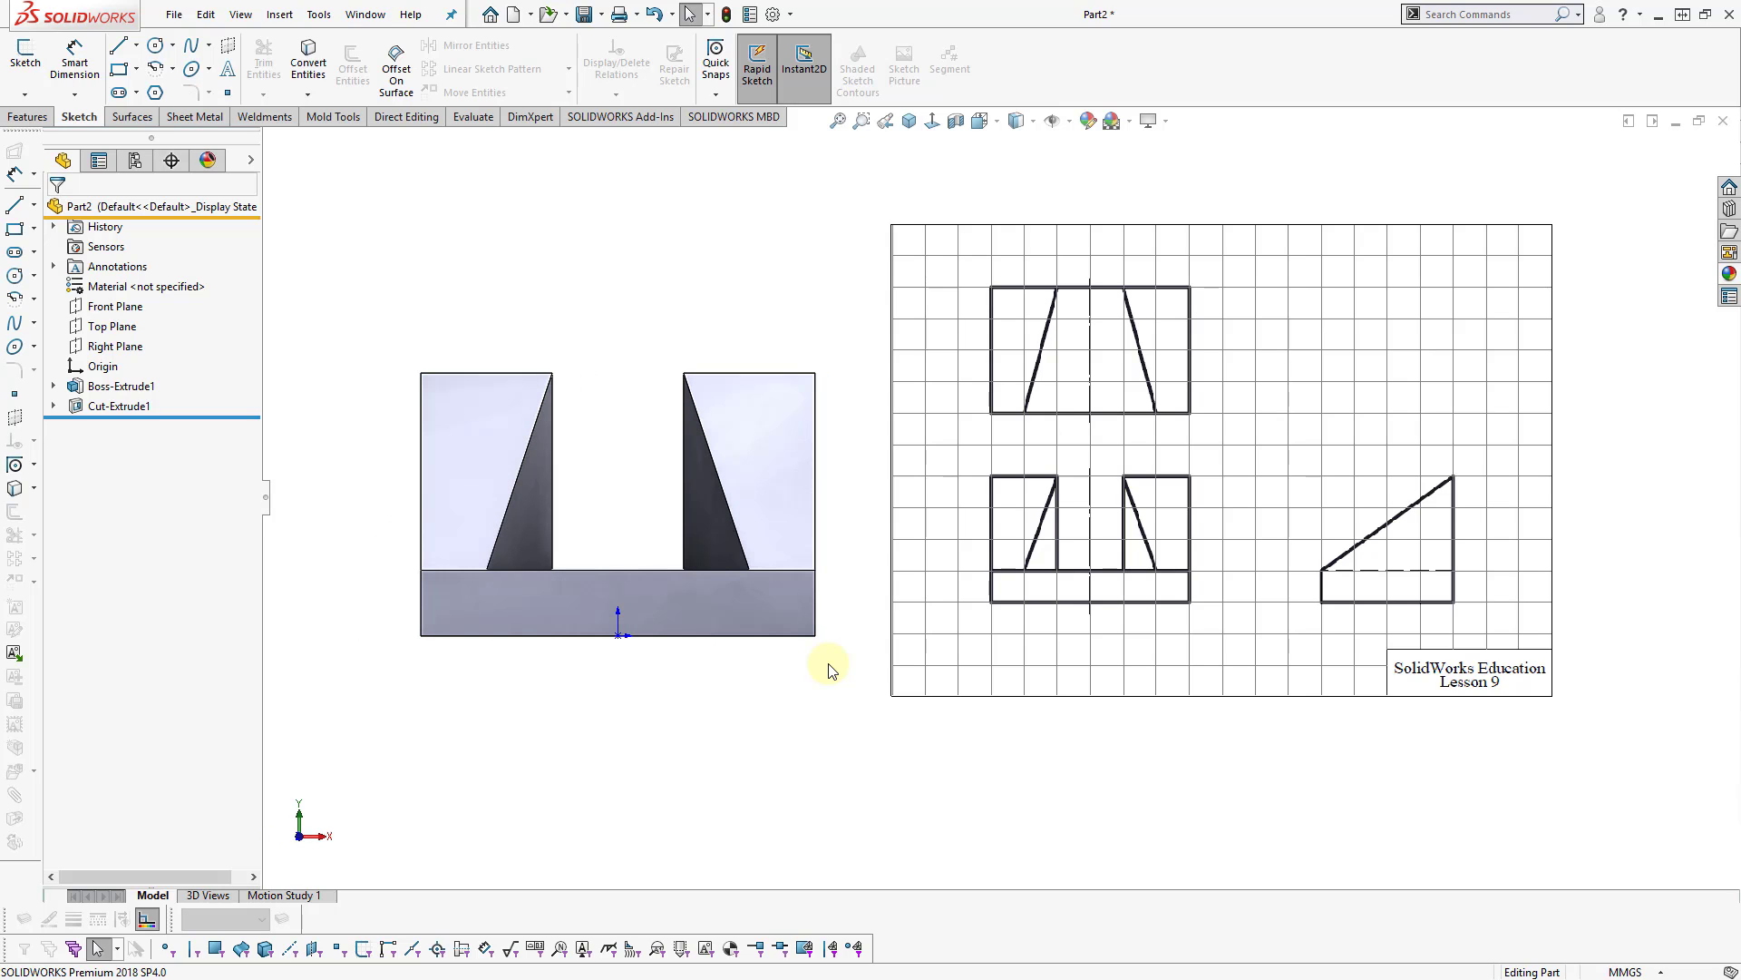
key(ctrl+2)
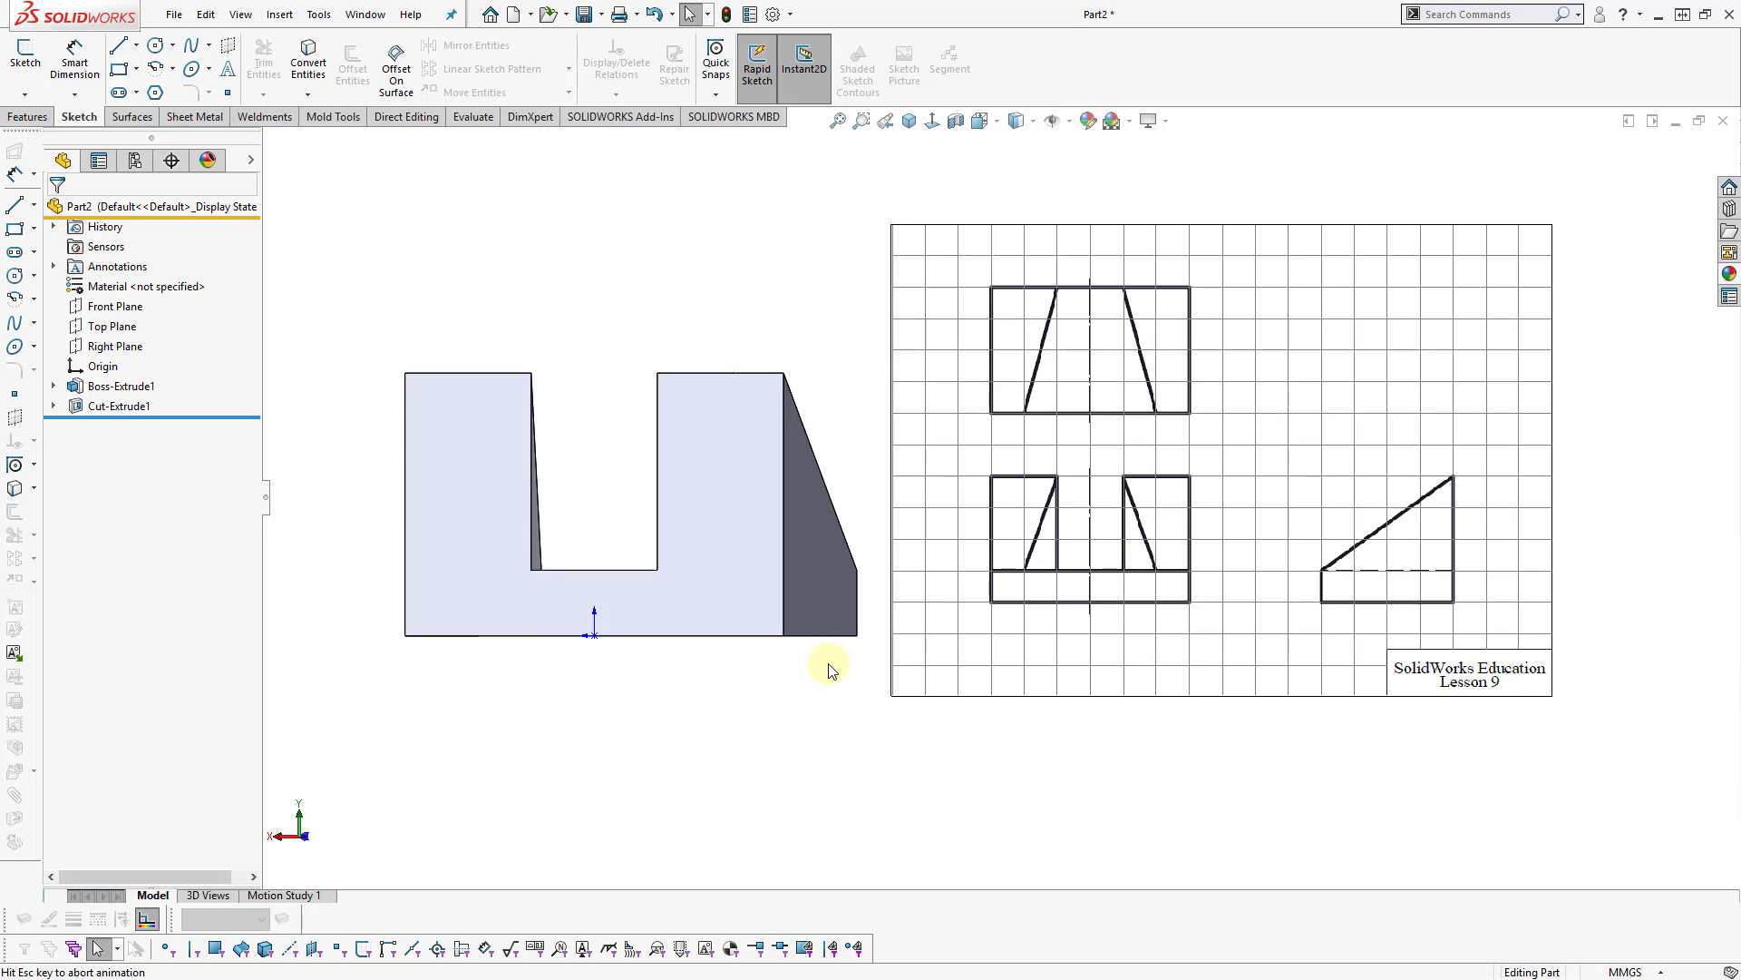
key(ctrl+1)
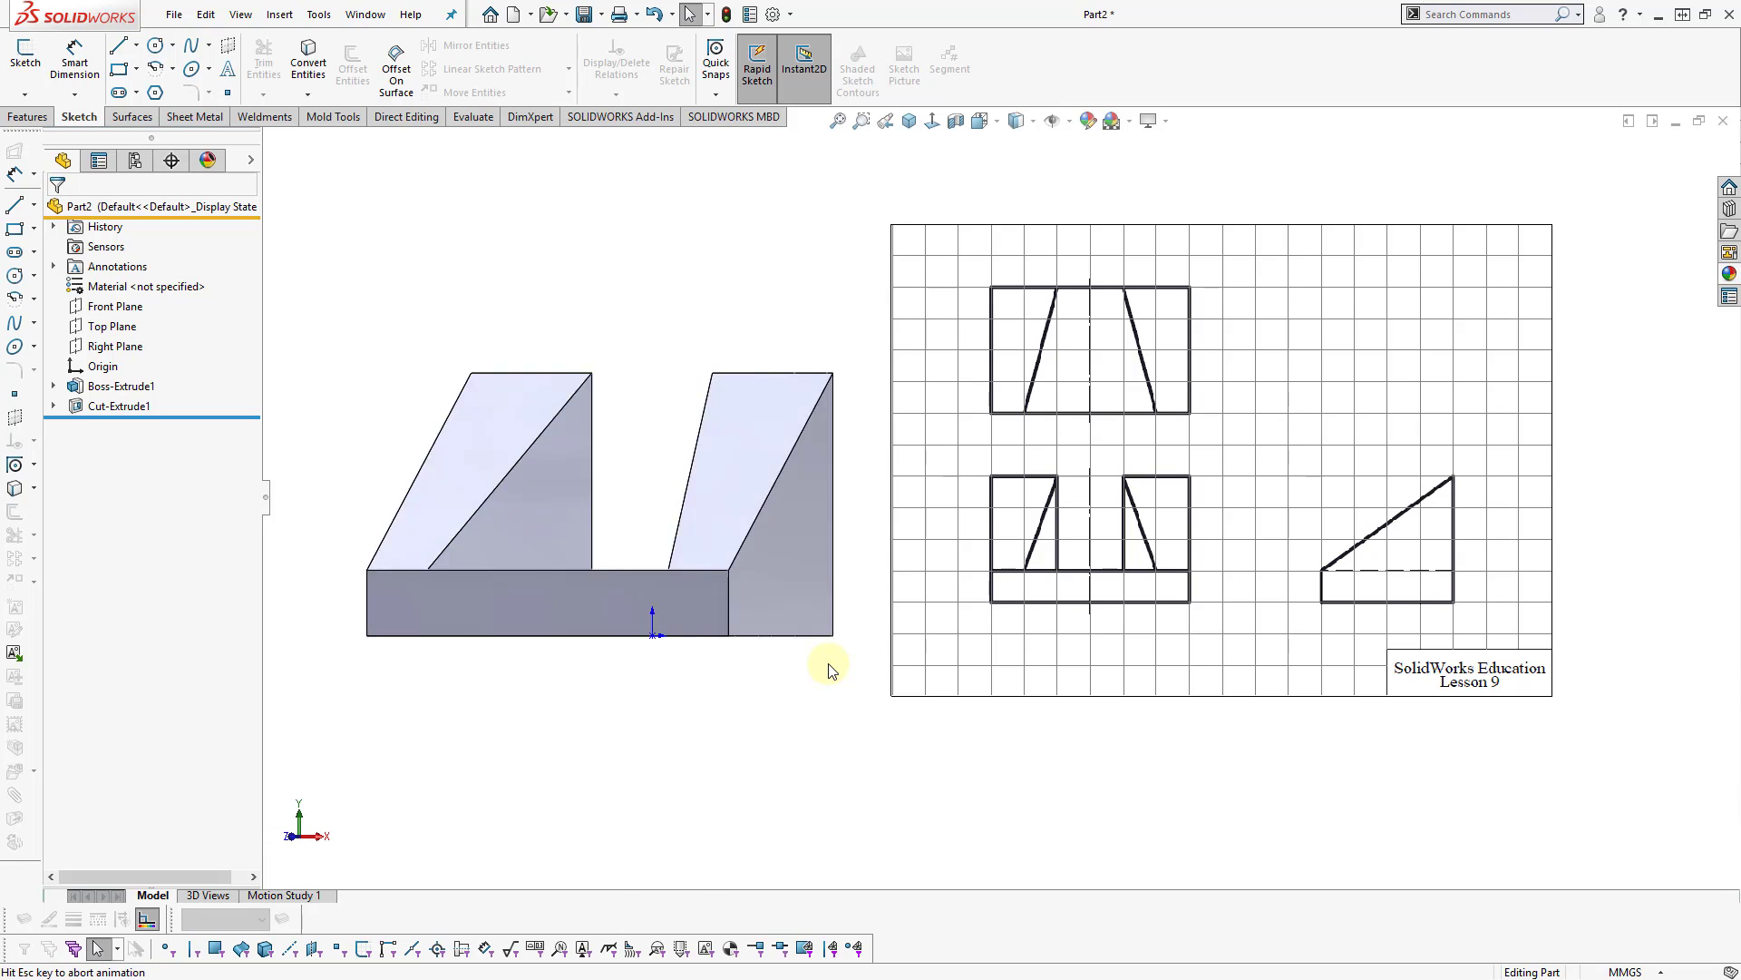
key(ctrl+5)
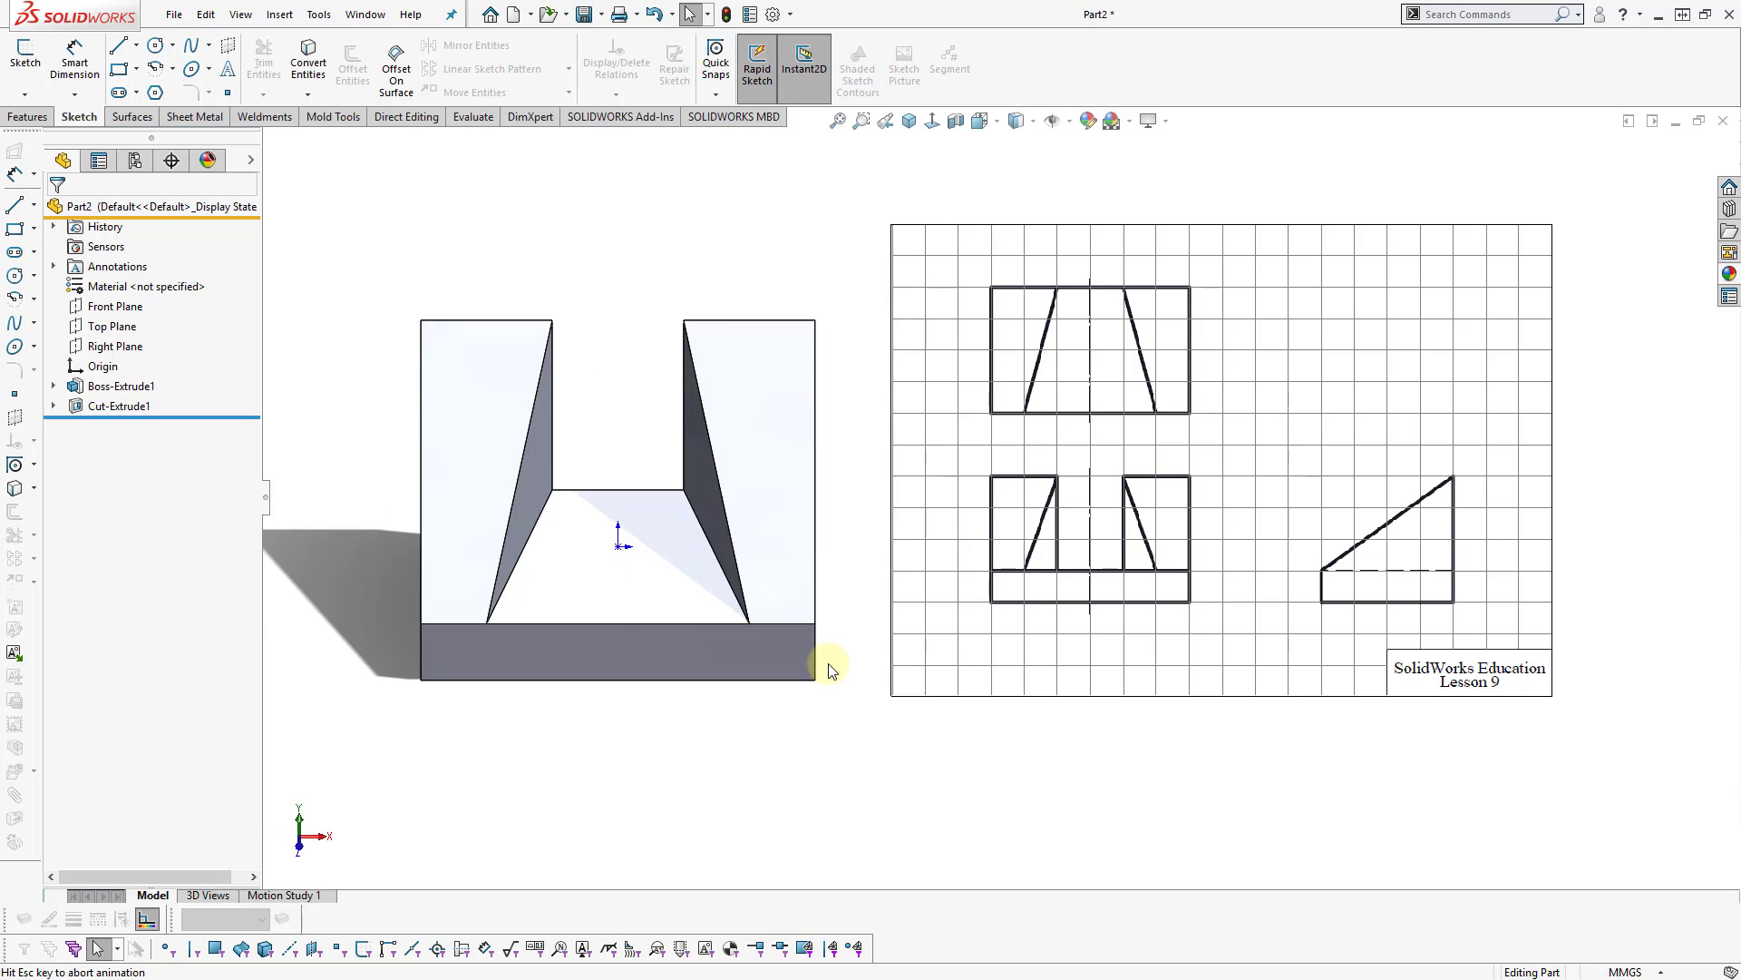
key(ctrl+1)
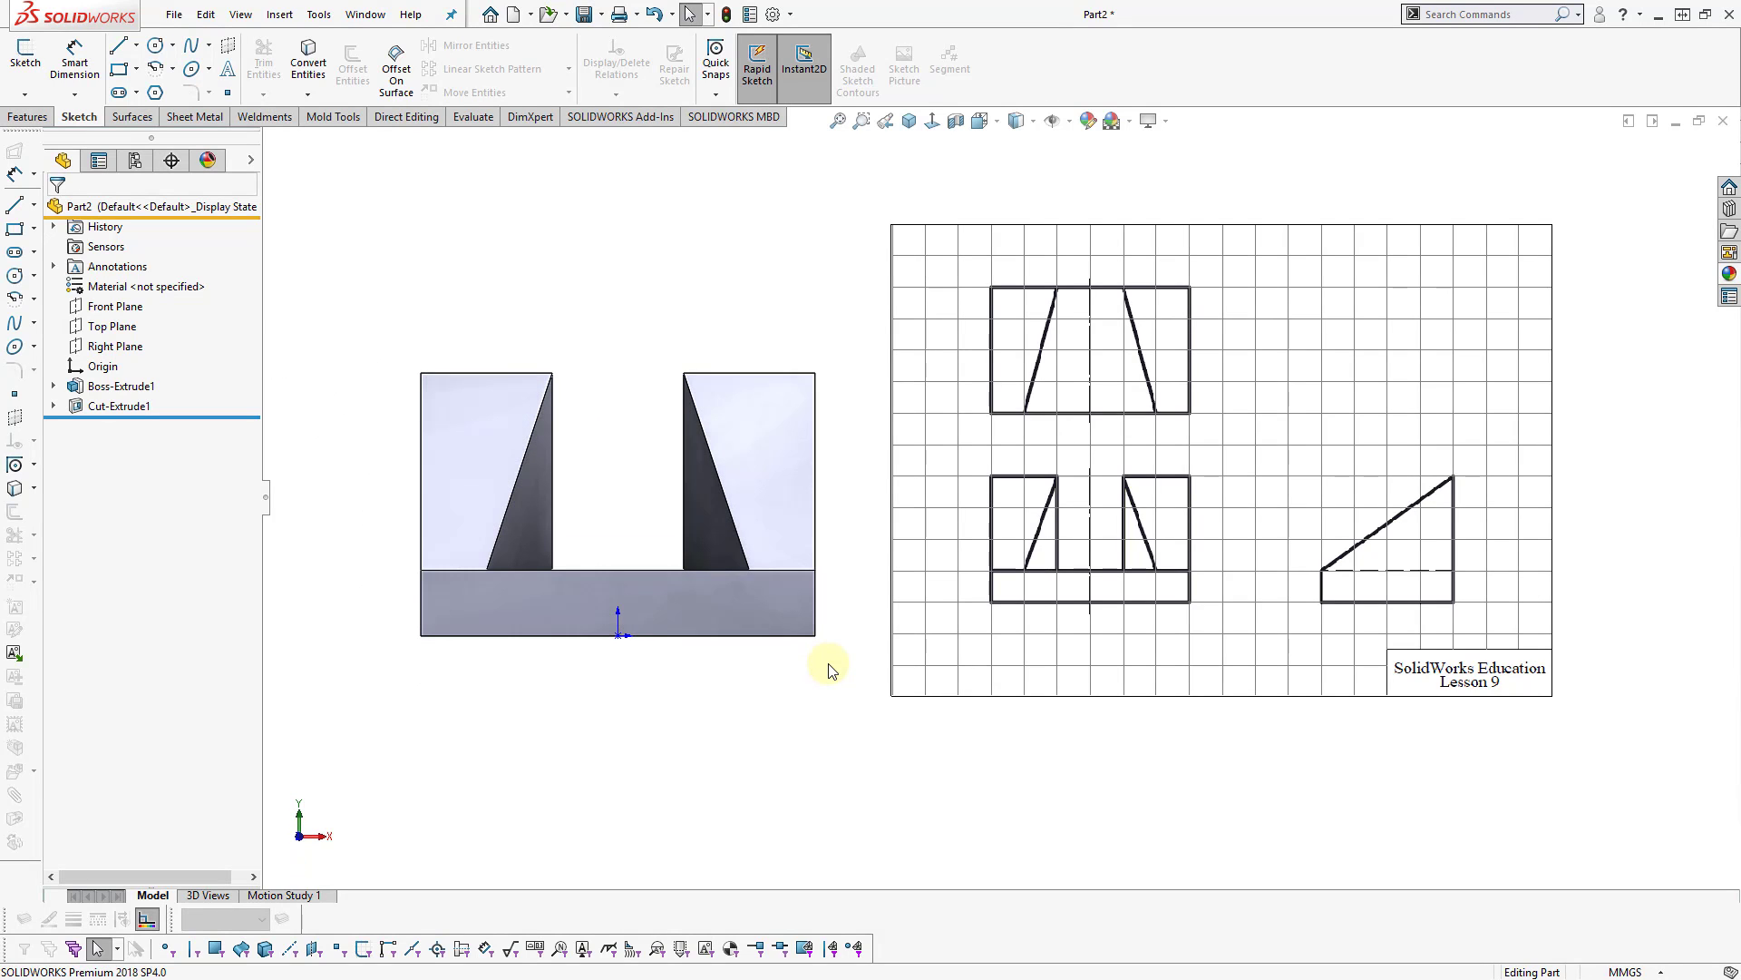
key(ctrl+7)
key(f)
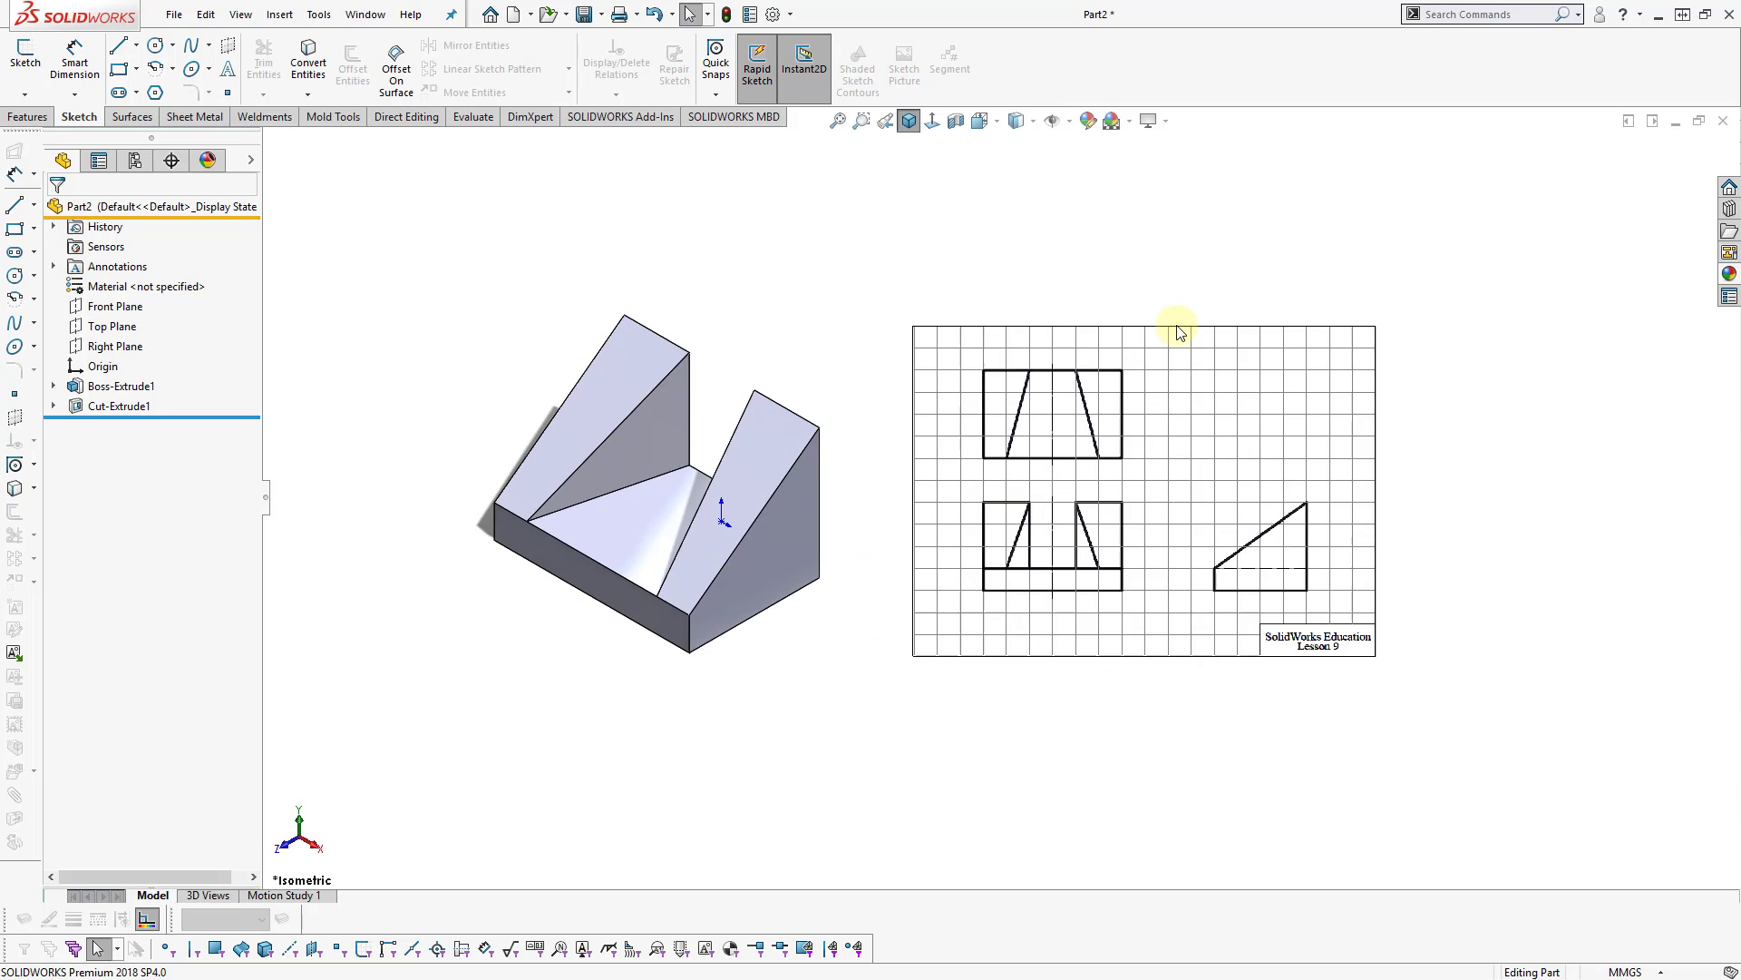